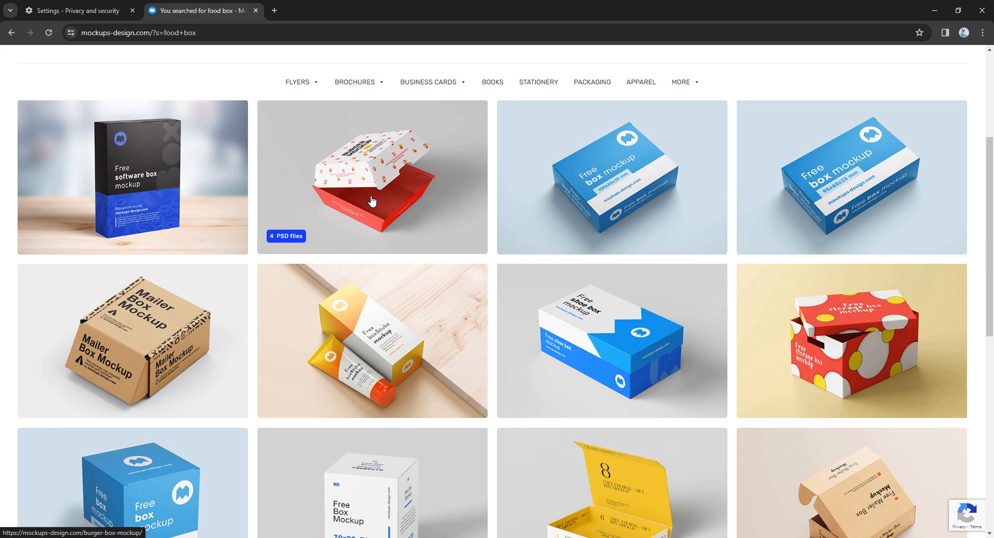
- Open the red-and-white burger box mockup with 4 PSD files and review its preview images and description
click(371, 201)
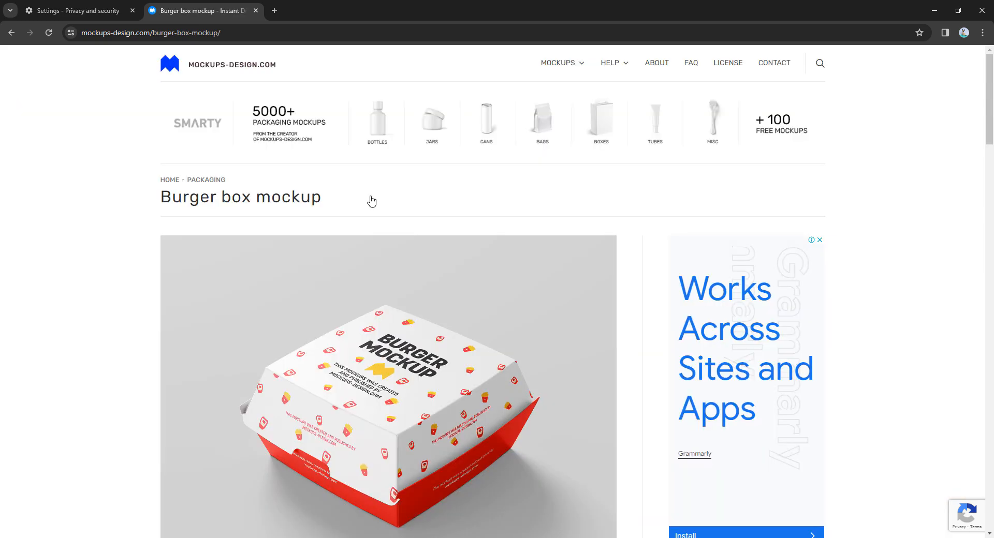
scroll(631, 196, down, 4)
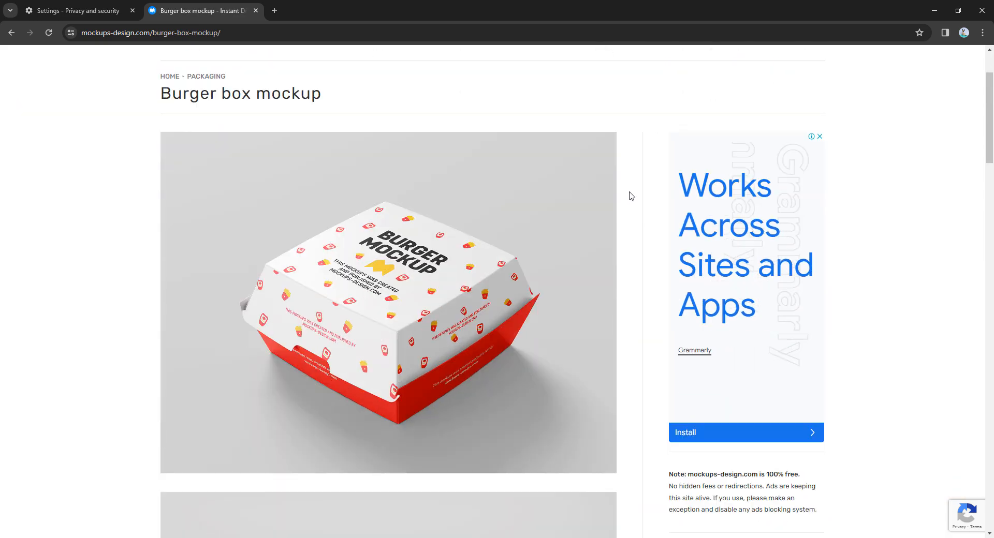
scroll(631, 196, down, 11)
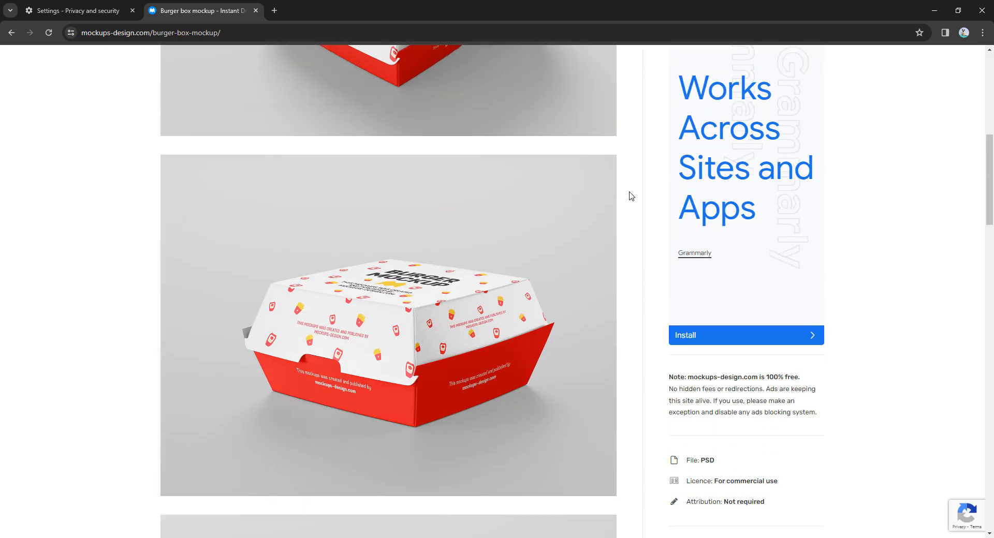
scroll(631, 195, down, 10)
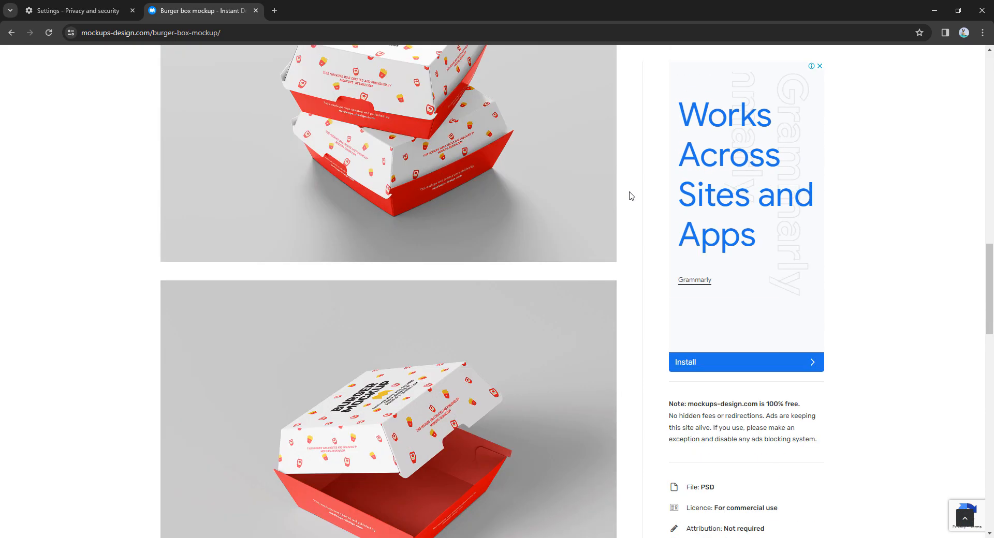
scroll(631, 195, down, 4)
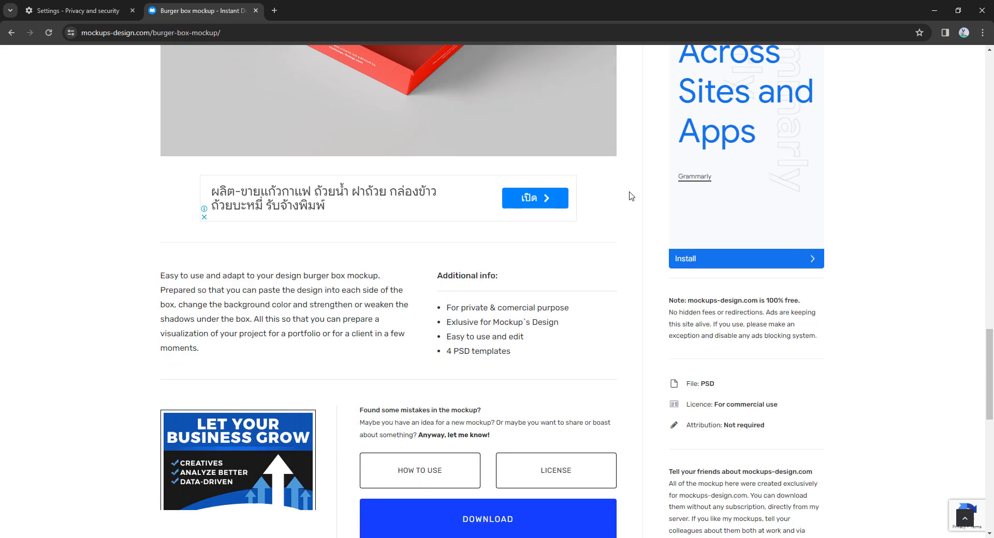
- Check the burger box mockup's usage terms by highlighting the permitted purpose, the pricing note and the licence line
drag(443, 204, 571, 202)
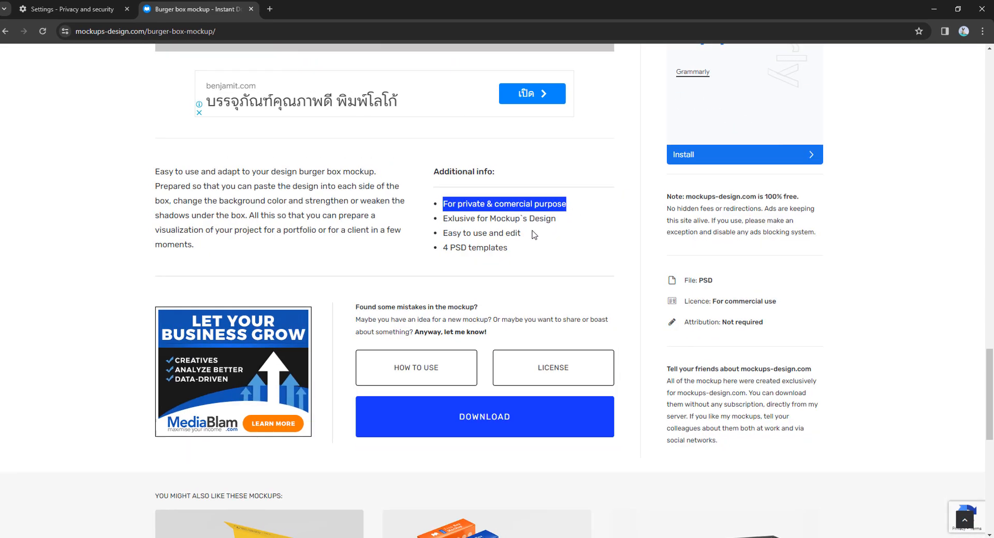
drag(668, 196, 792, 196)
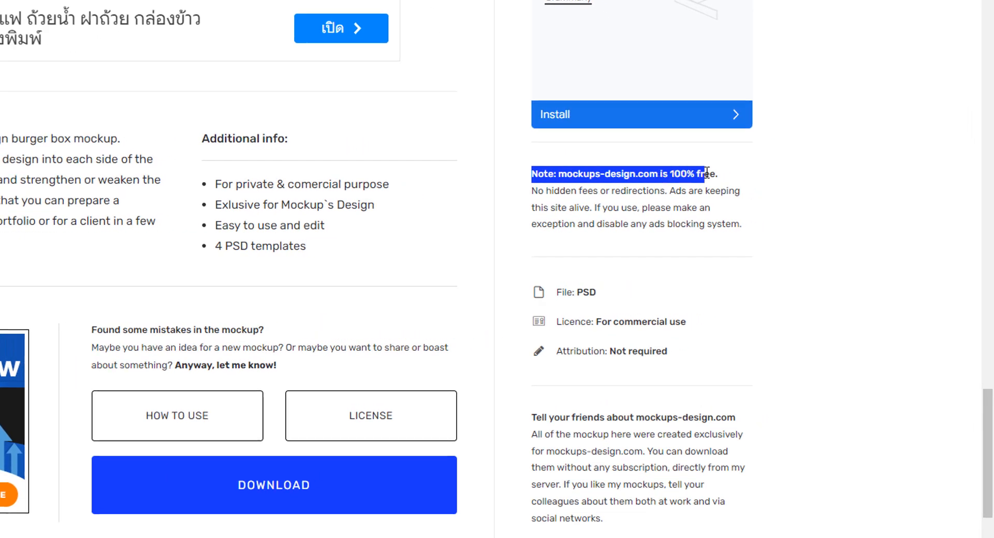
drag(707, 173, 736, 184)
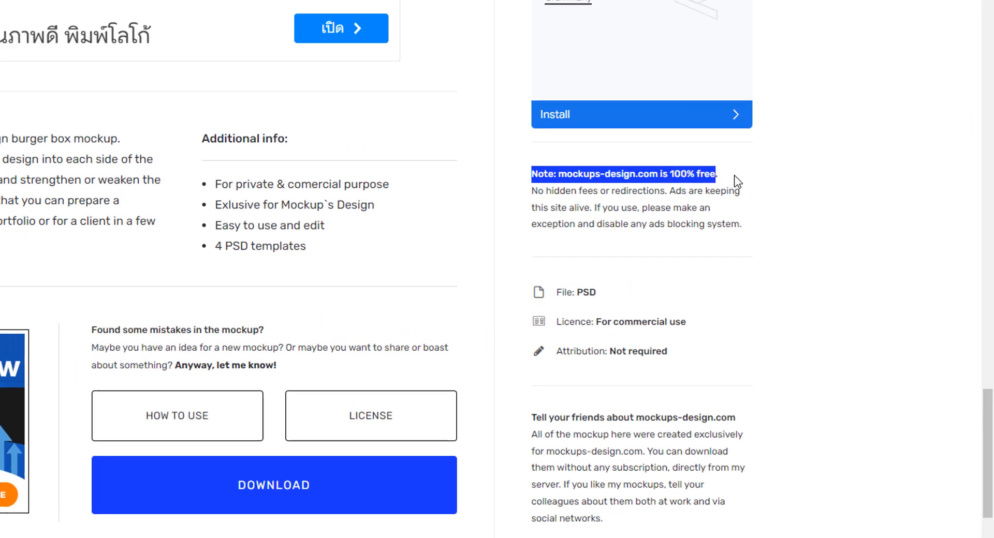
drag(556, 322, 695, 327)
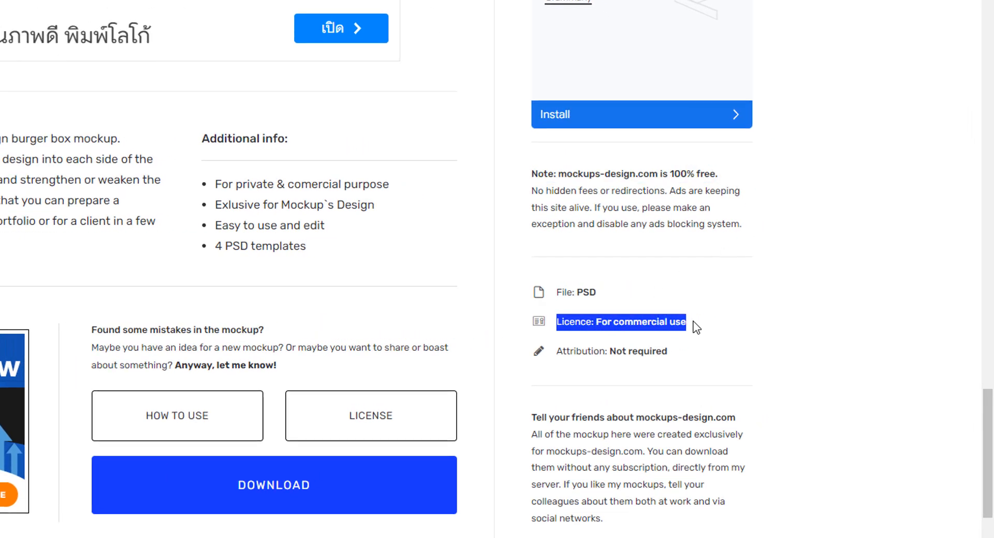
- Download the burger box mockup and check its ZIP file in the recent download history
click(550, 431)
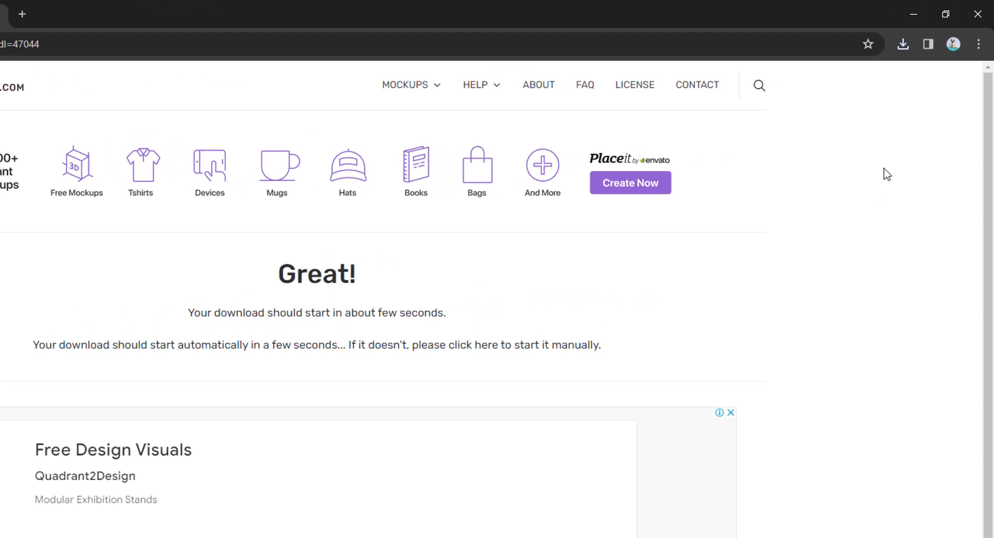
click(903, 48)
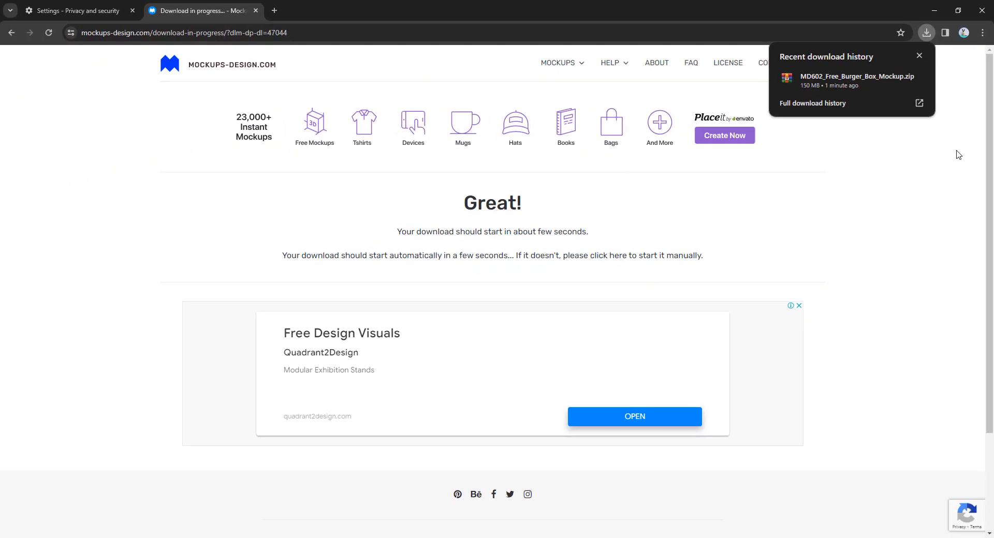
click(957, 174)
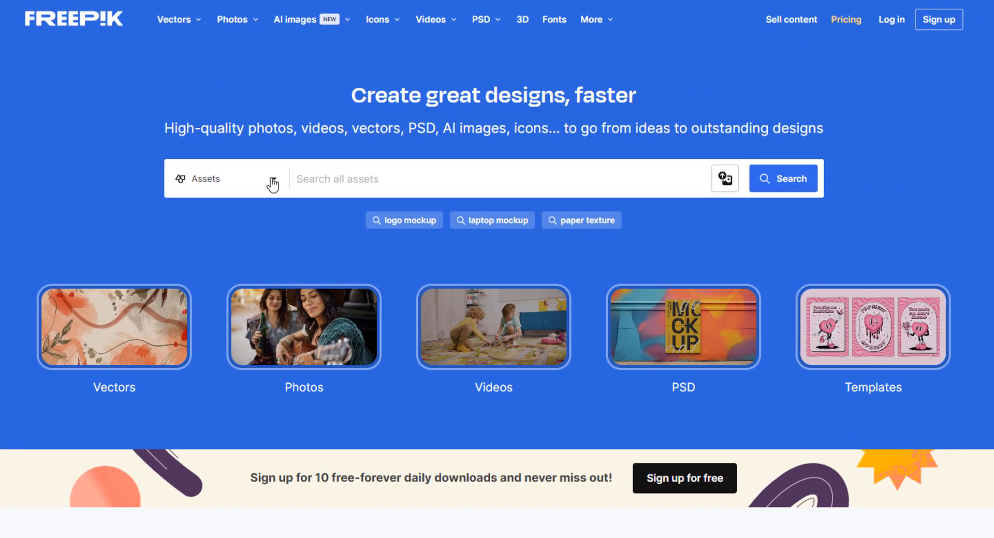
- On Freepik, limit the asset search to free items and search for "food hand drawn"
click(275, 181)
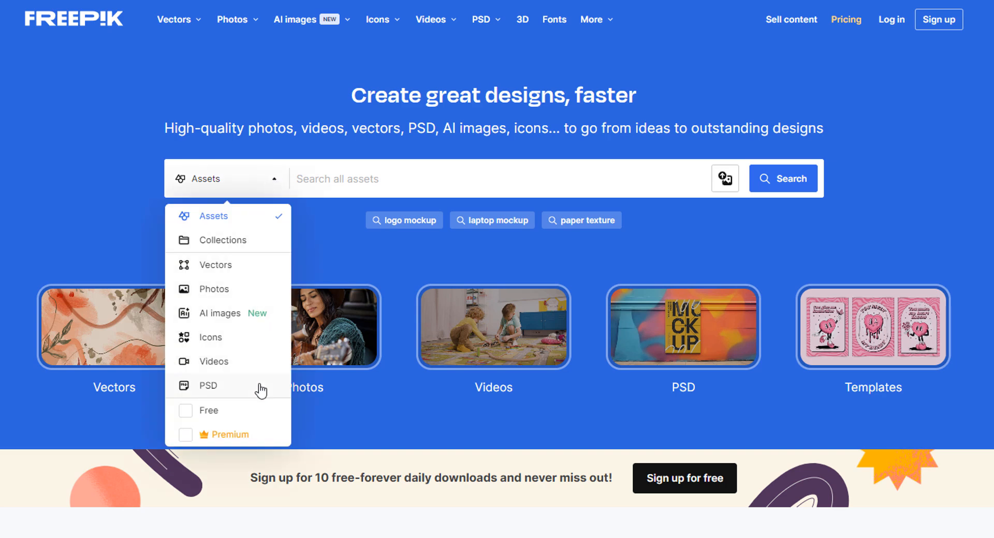
click(258, 414)
click(313, 407)
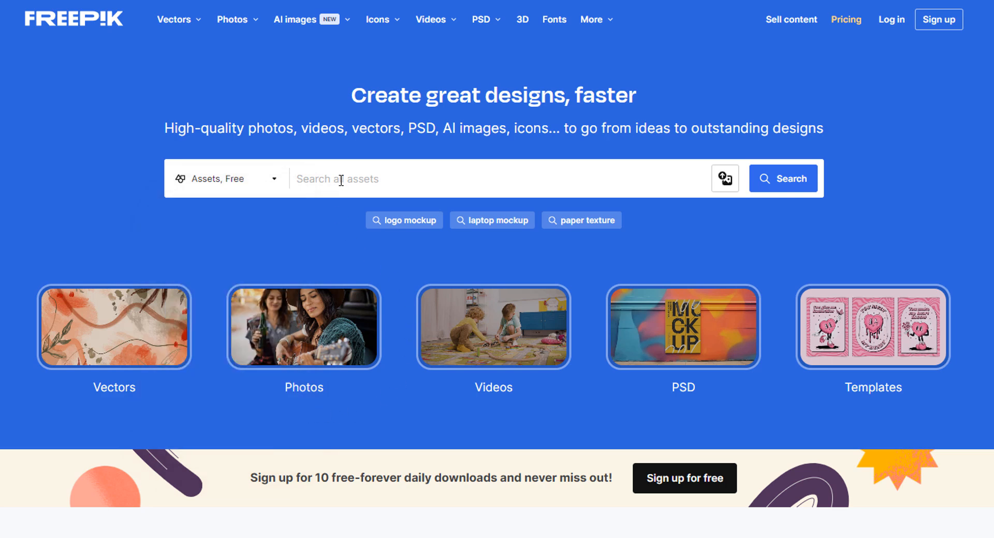
text(food hand)
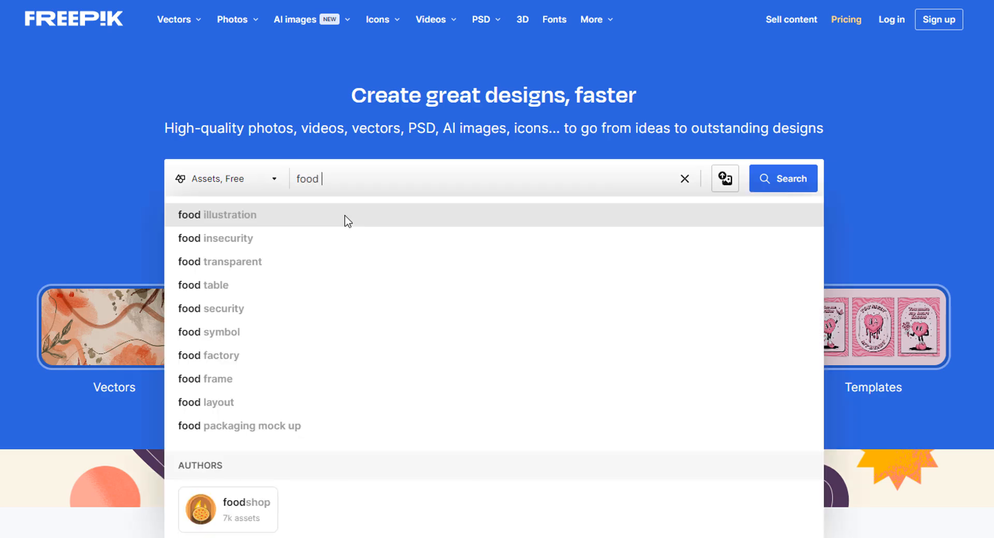
text( drawn)
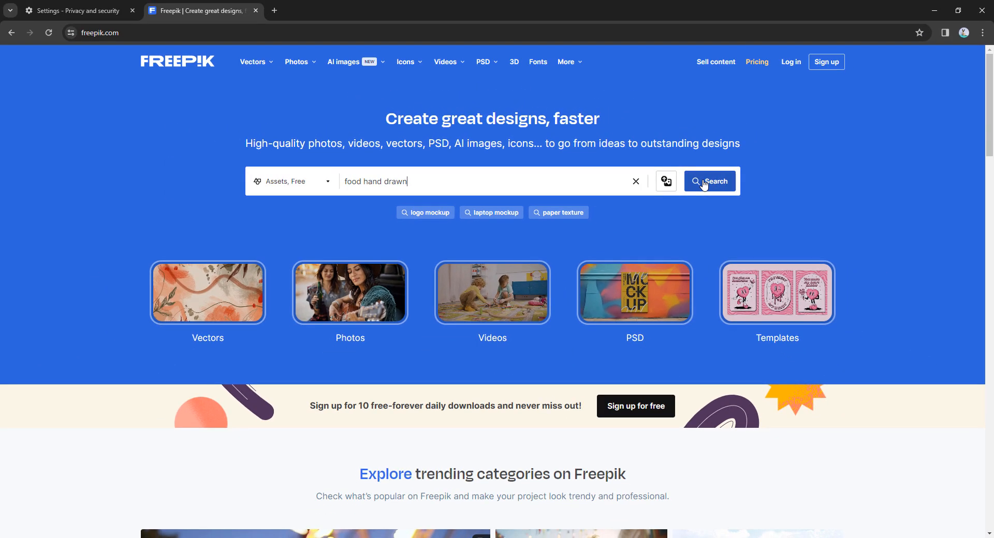
click(704, 183)
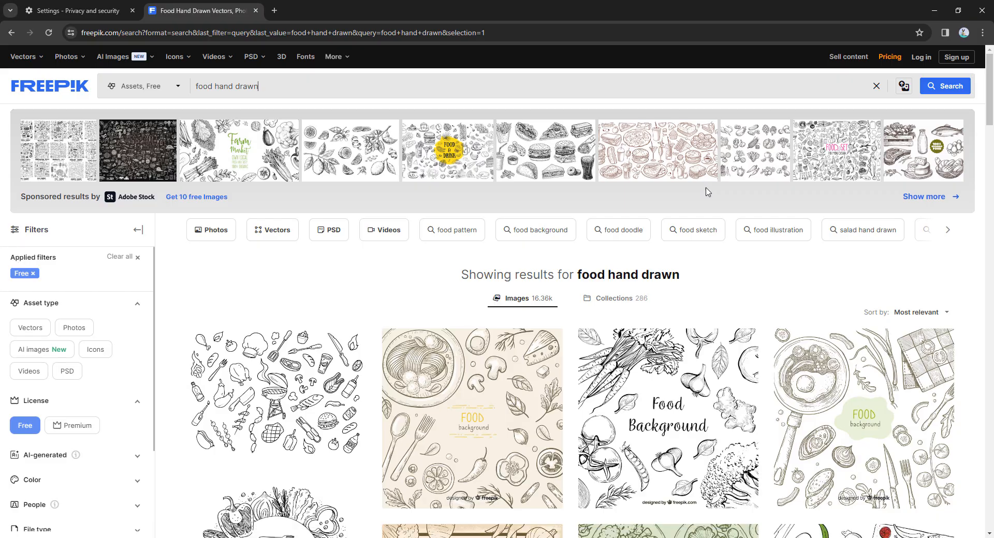
- Browse the first page of hand-drawn food results and go on to the second page
scroll(760, 300, down, 7)
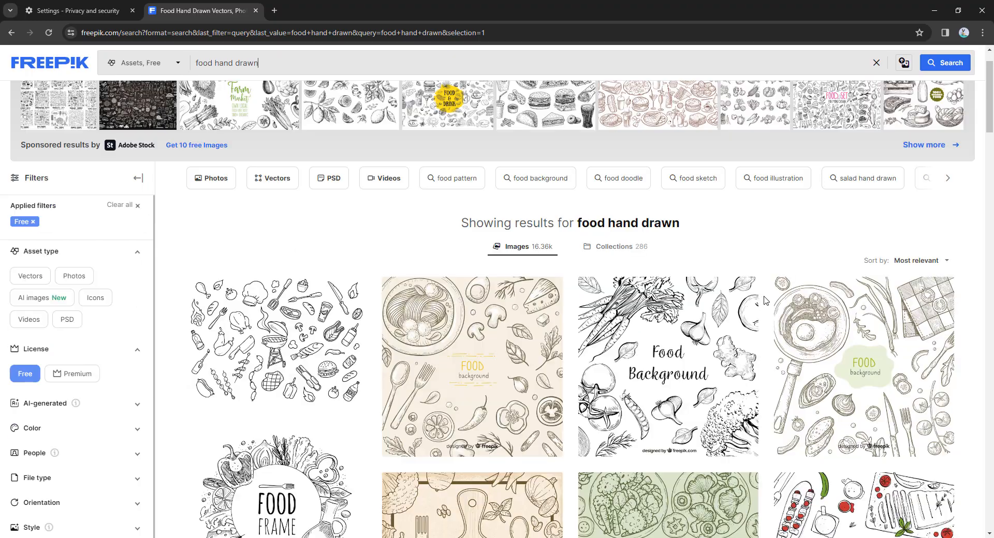
scroll(764, 300, down, 6)
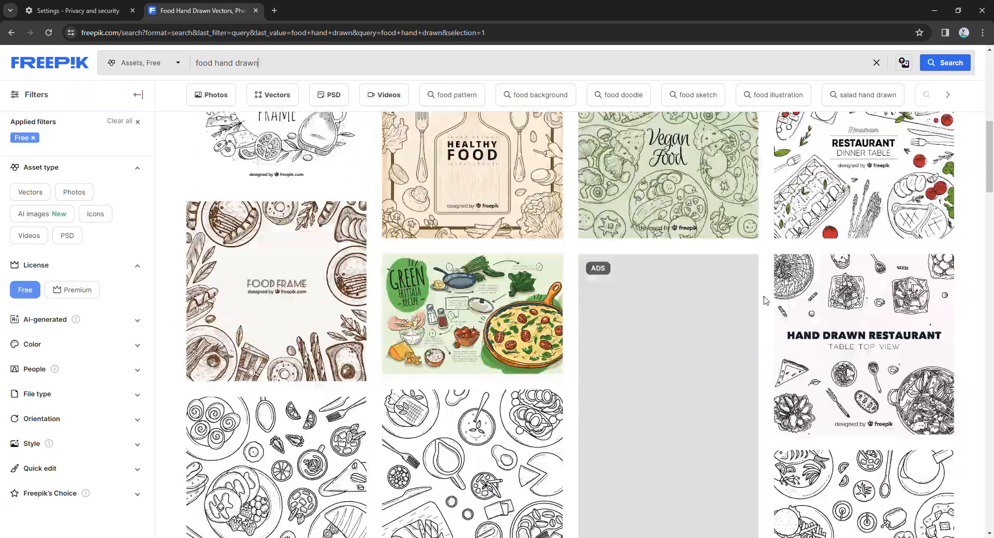
scroll(764, 300, down, 7)
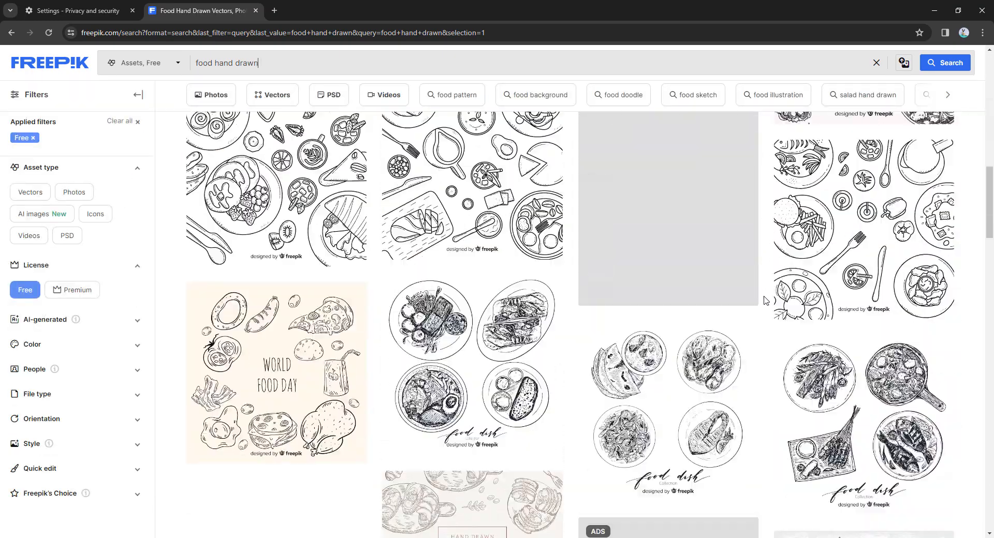
scroll(764, 300, down, 6)
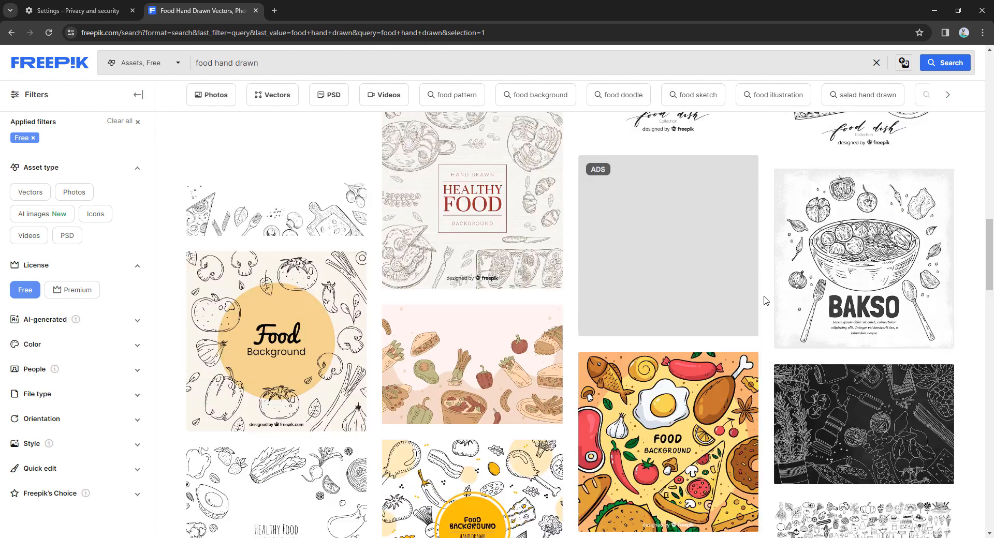
scroll(764, 300, down, 3)
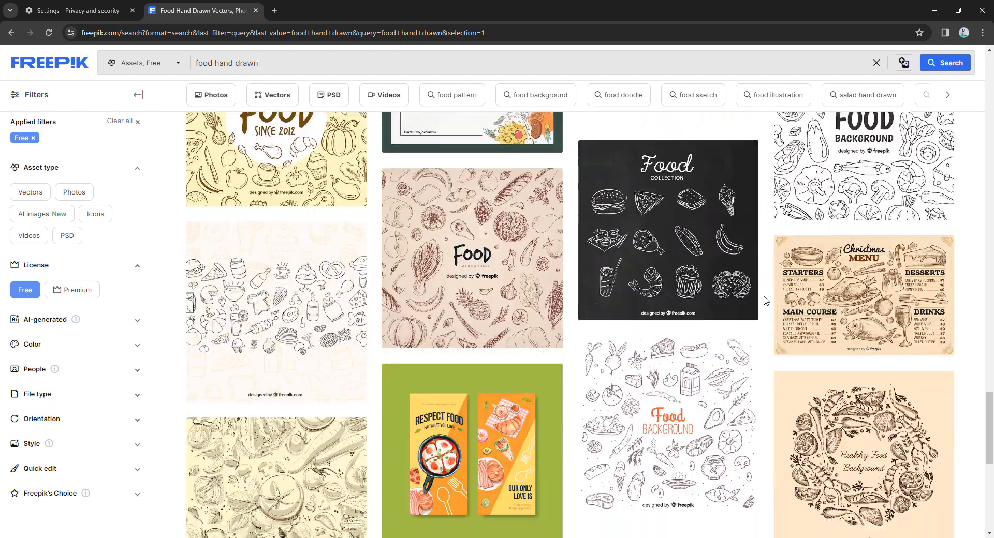
scroll(765, 300, down, 3)
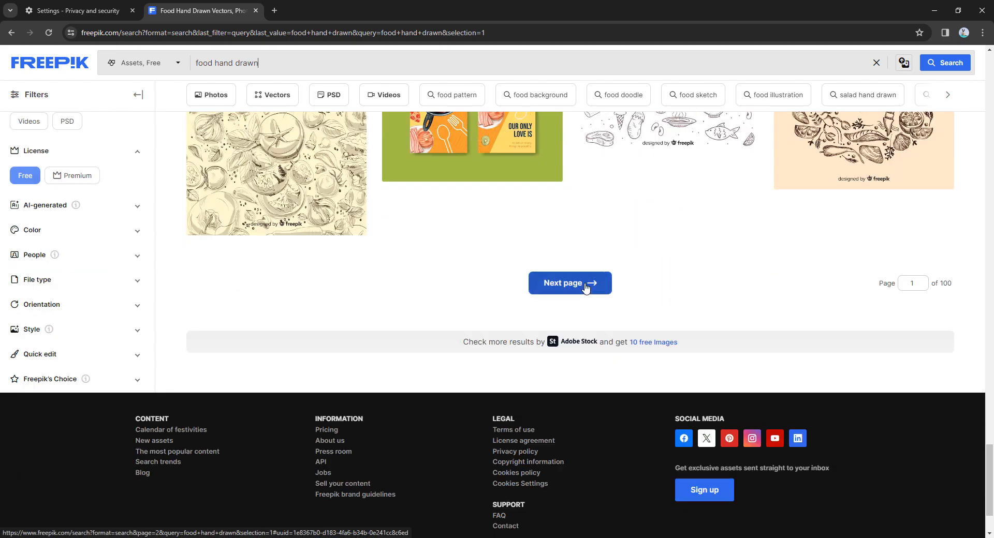
click(586, 289)
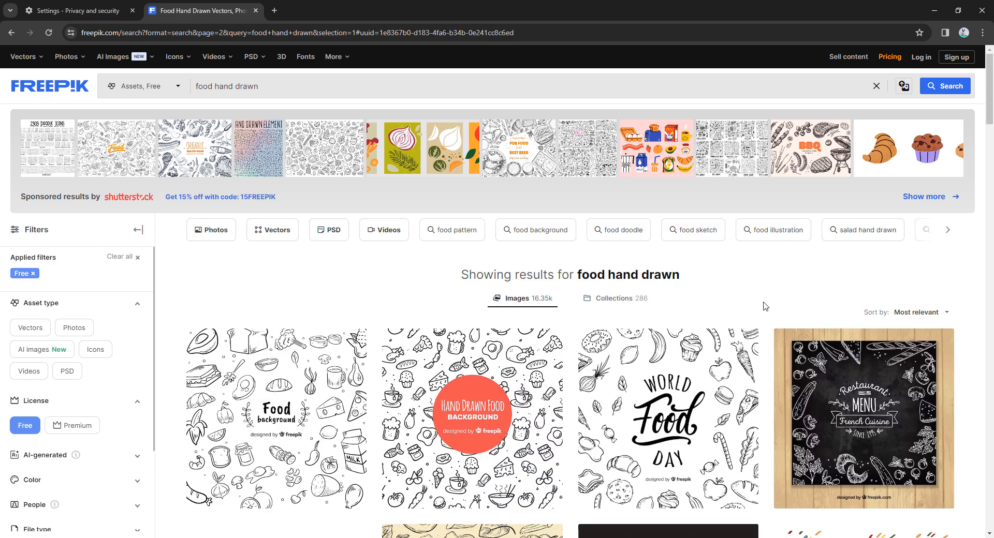
- Find the black-and-white "Happy World Food Day" vector among the second page's results and open it
scroll(761, 306, down, 5)
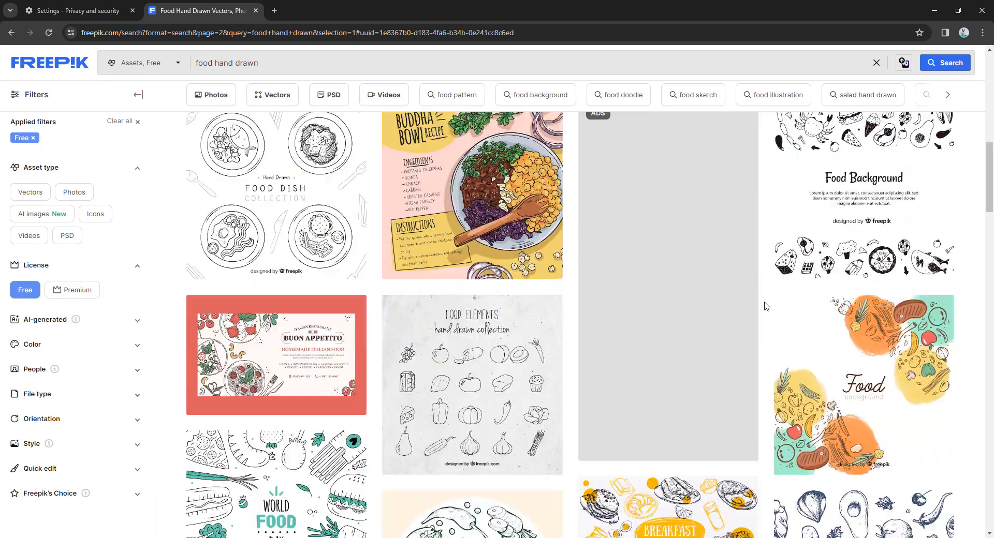
scroll(765, 306, down, 4)
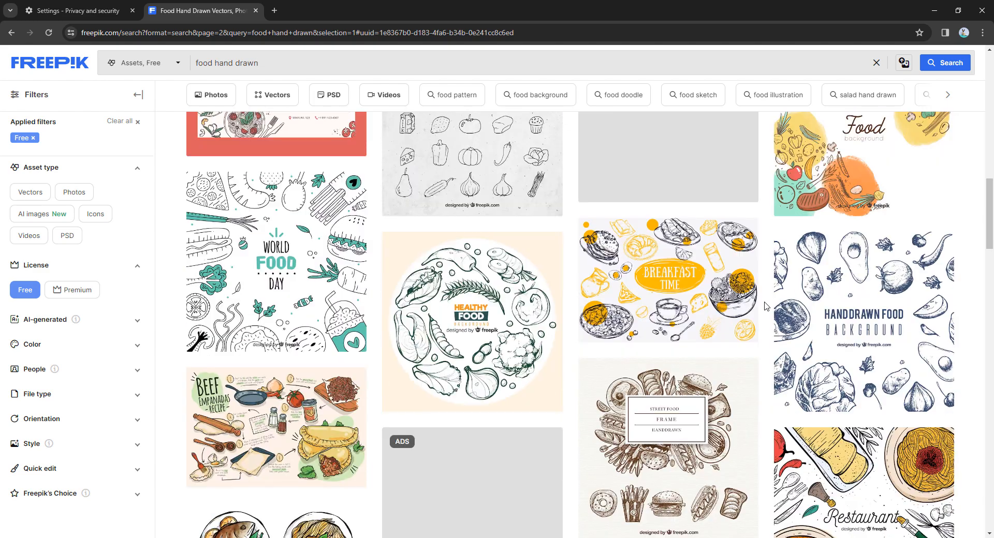
scroll(765, 306, down, 5)
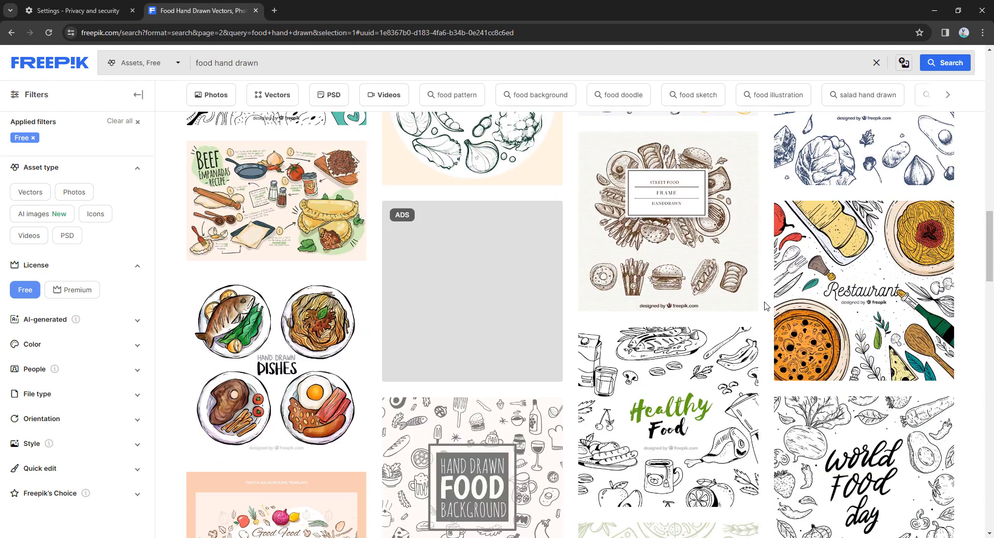
scroll(765, 306, down, 5)
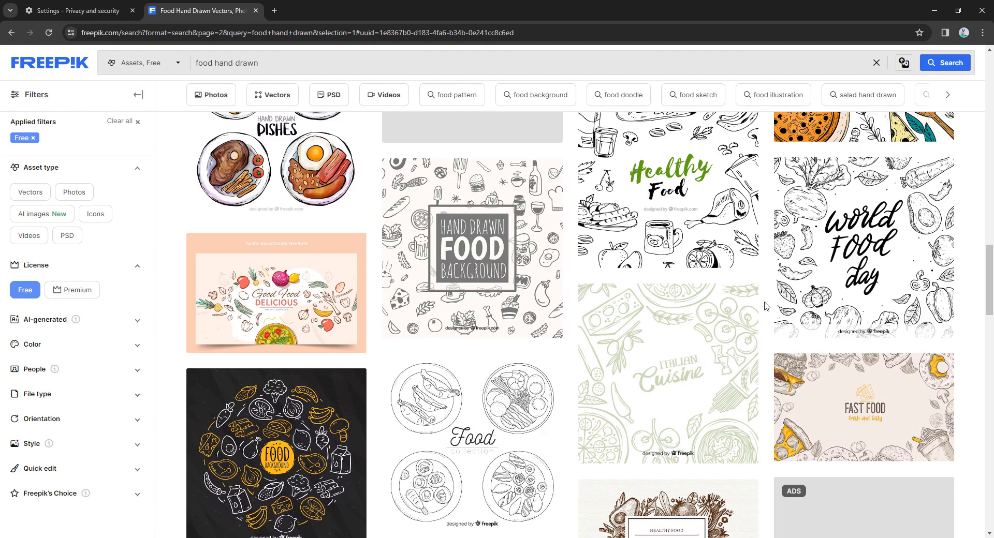
scroll(765, 306, down, 5)
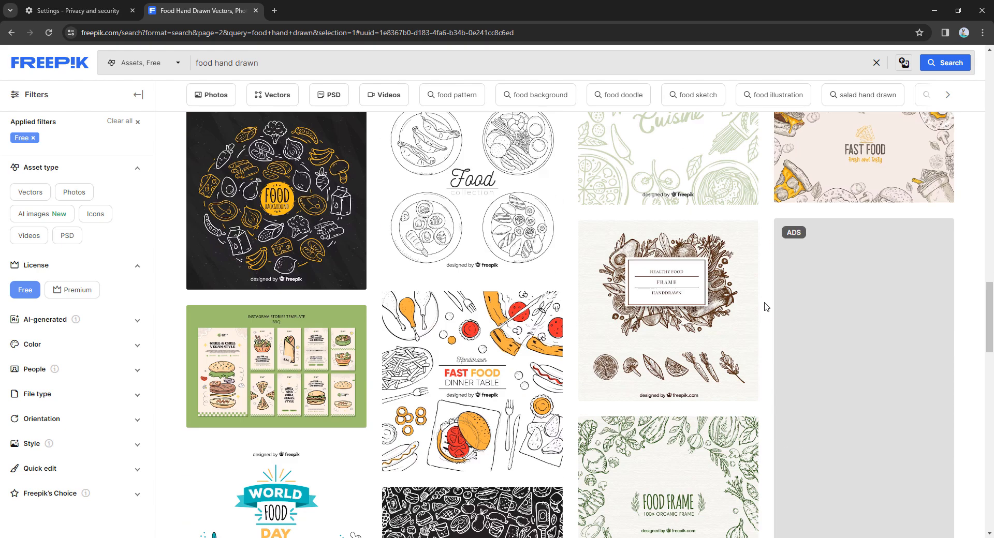
scroll(765, 306, down, 5)
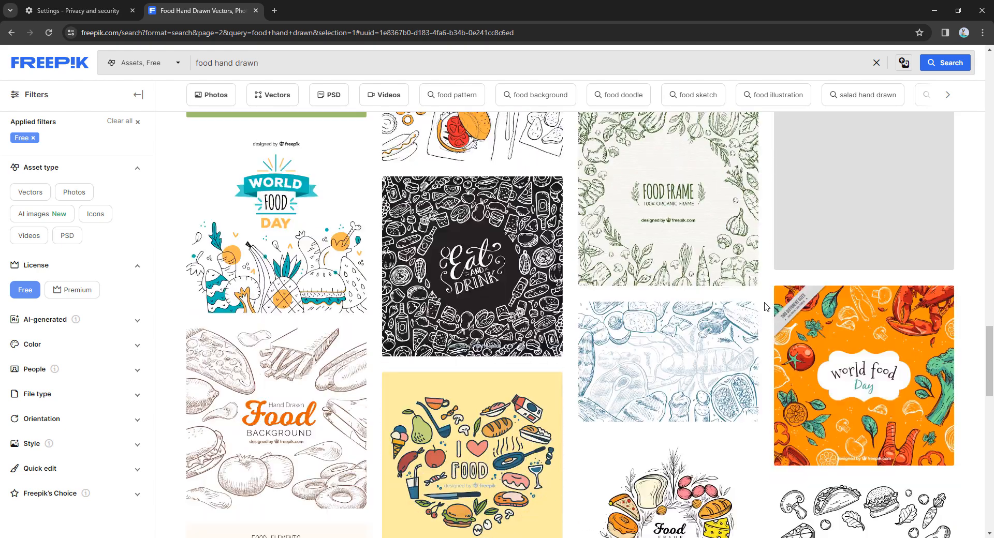
scroll(767, 309, down, 2)
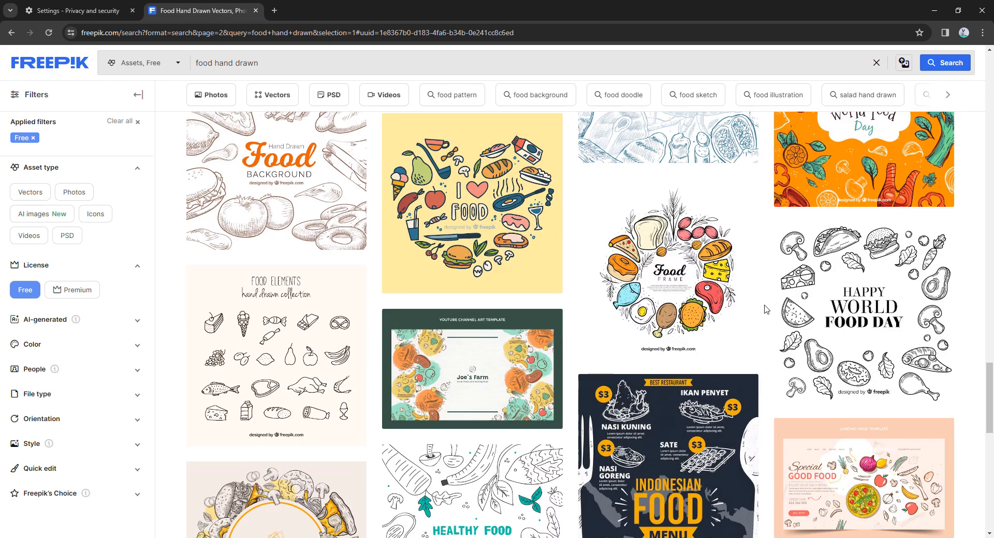
click(866, 352)
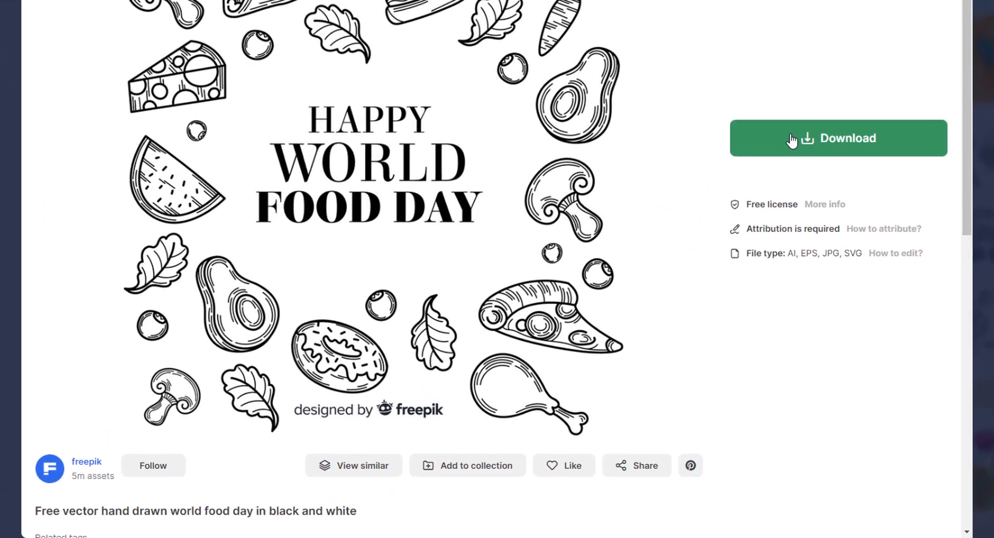
- Download the "Happy World Food Day" vector for free in SVG format
click(796, 135)
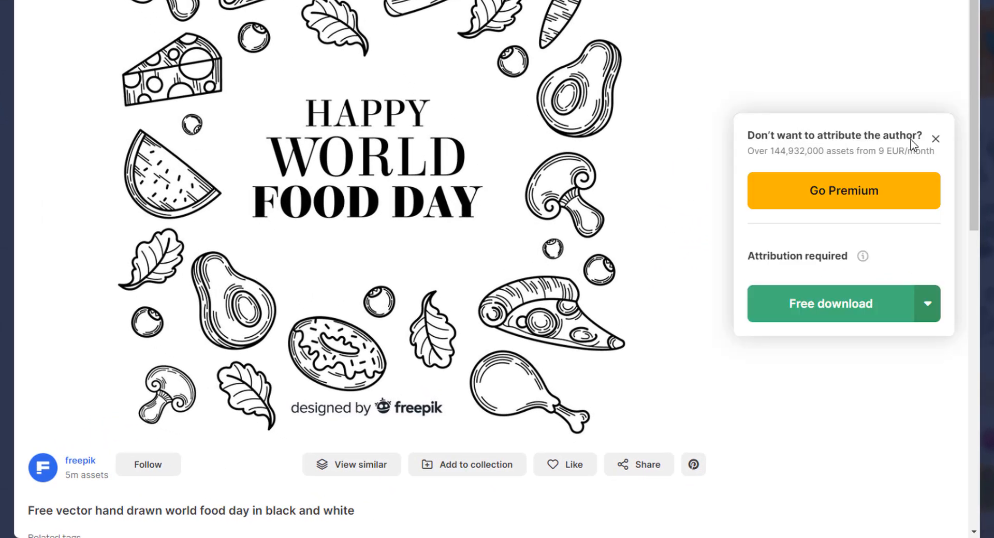
click(926, 310)
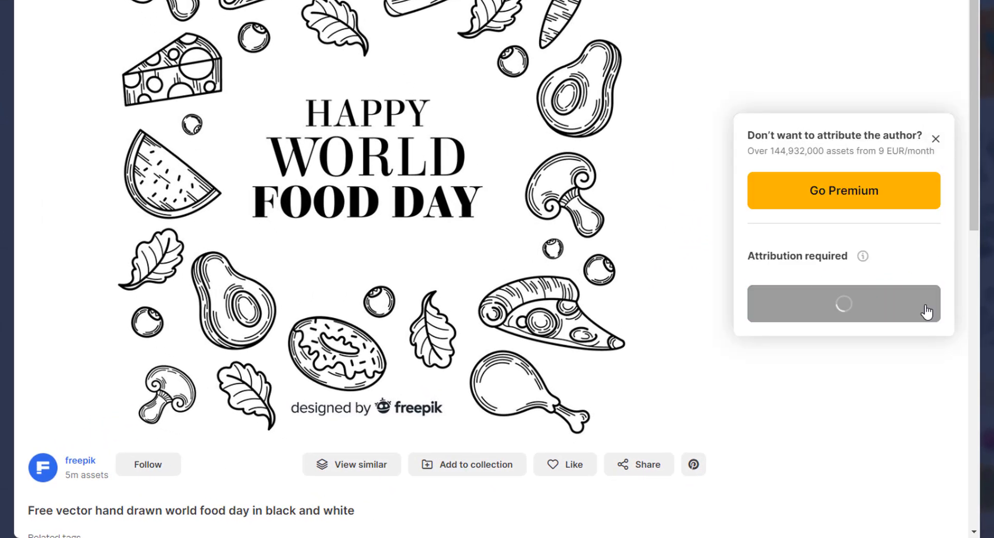
scroll(893, 311, down, 1)
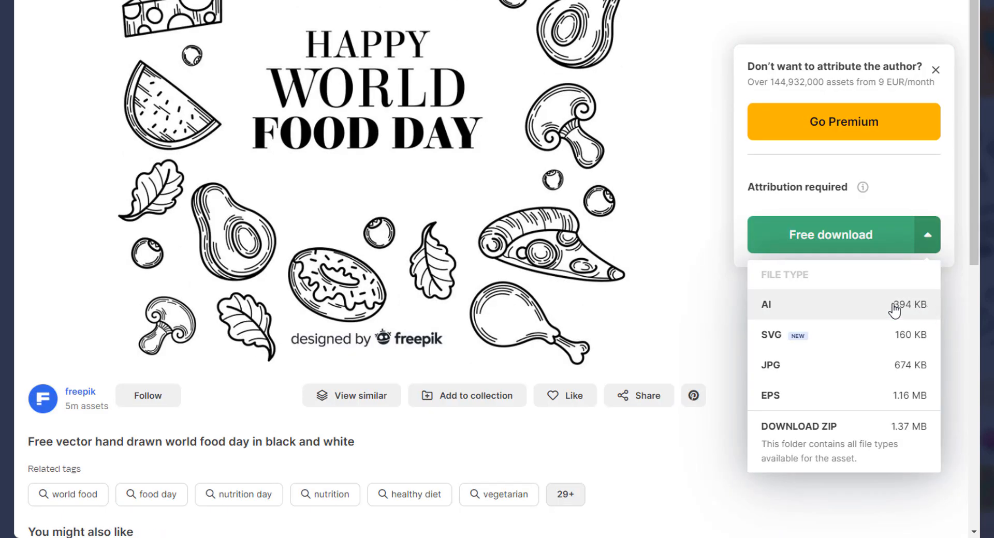
click(860, 346)
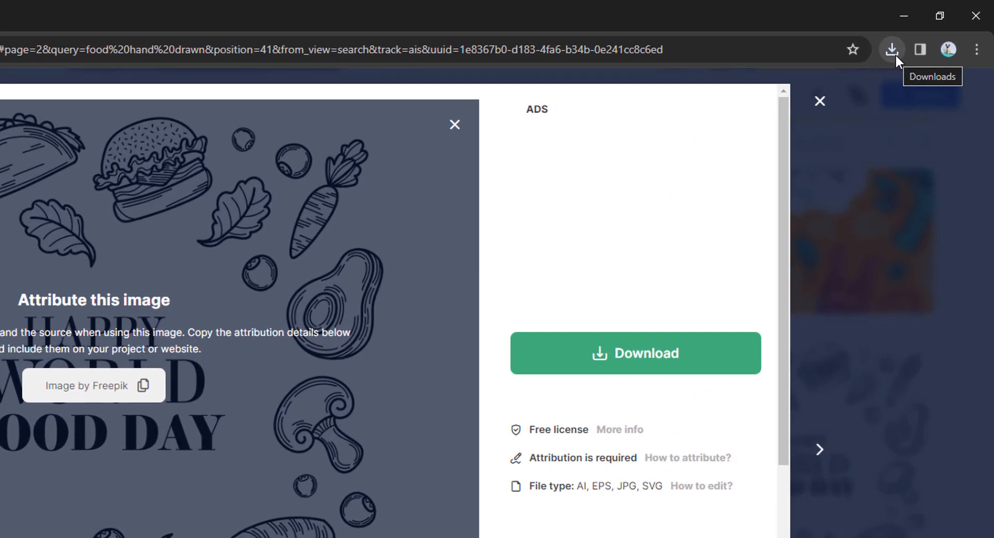
- Check the SVG file in the recent download history and close the vector's preview
click(927, 34)
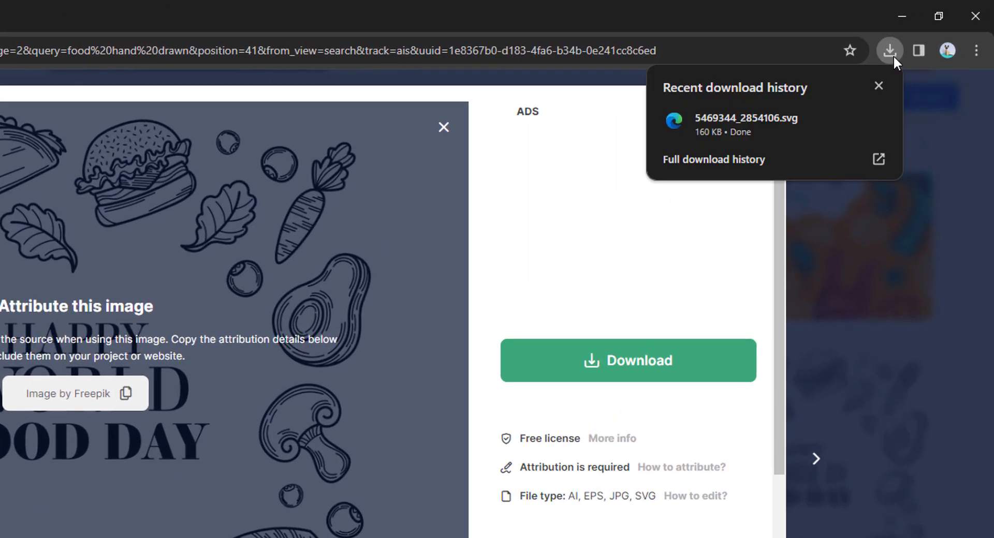
click(893, 55)
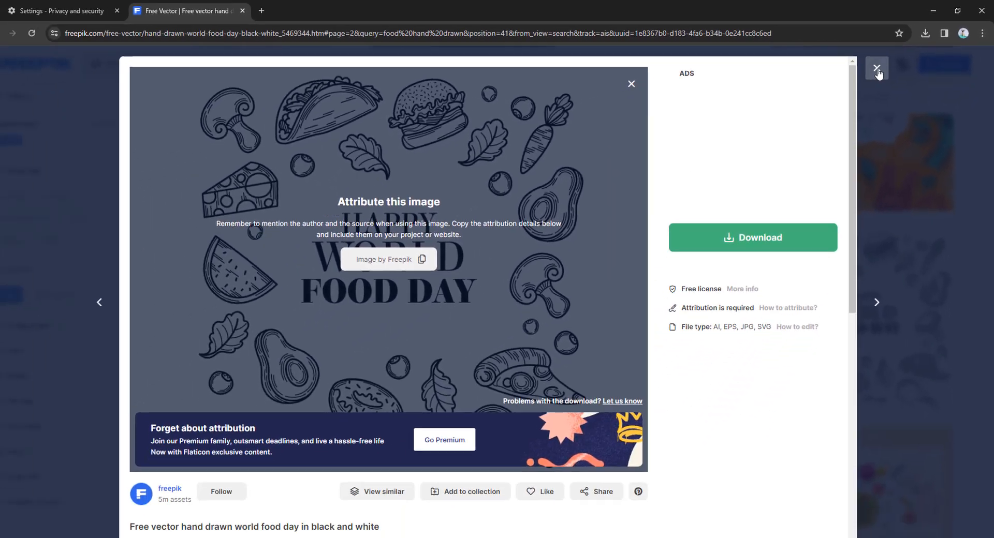
click(877, 70)
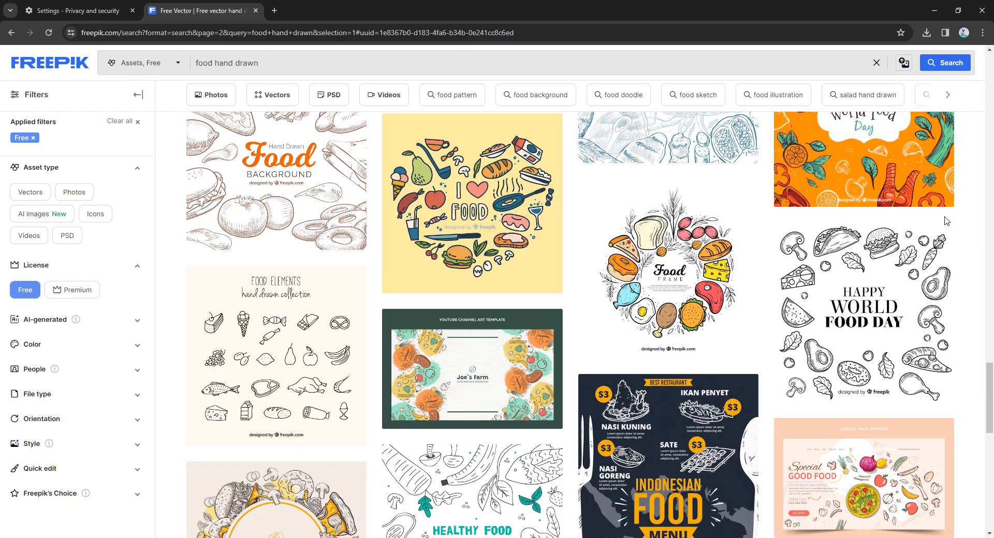
- Switch to the Downloads folder in File Explorer, open MD602_Free_Burger_Box_Mockup.zip with WinRAR and enter its MD602_Free_Burger_Box_Mockup folder
key(alt+Tab)
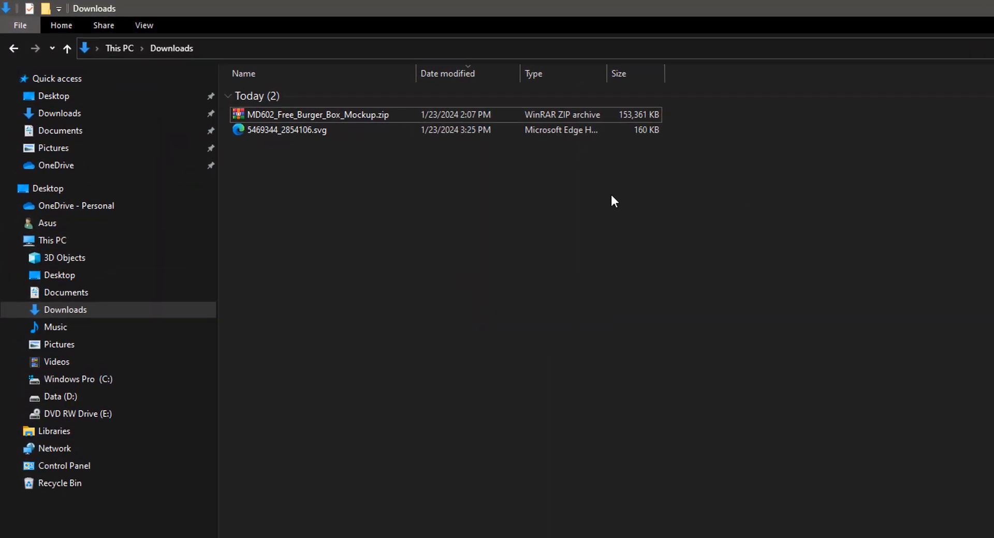
click(403, 117)
right_click(402, 117)
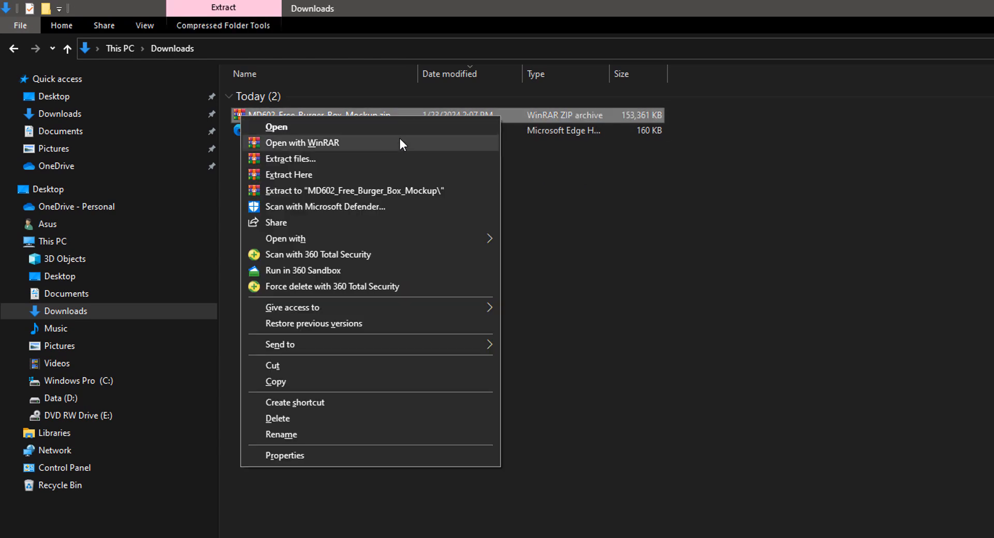
click(399, 141)
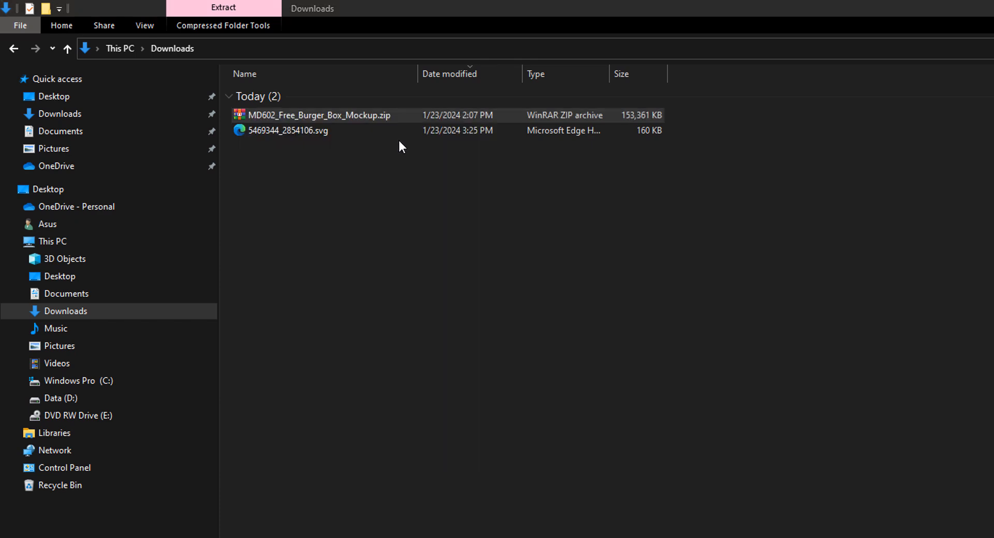
double_click(358, 249)
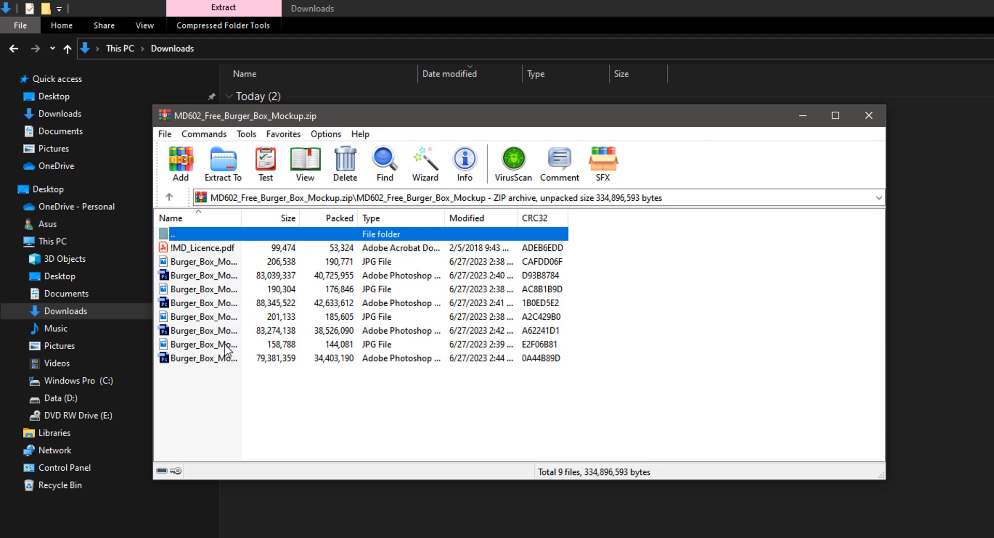
- Extract the first burger box PSD from the archive to the Downloads folder and close the archive
click(225, 277)
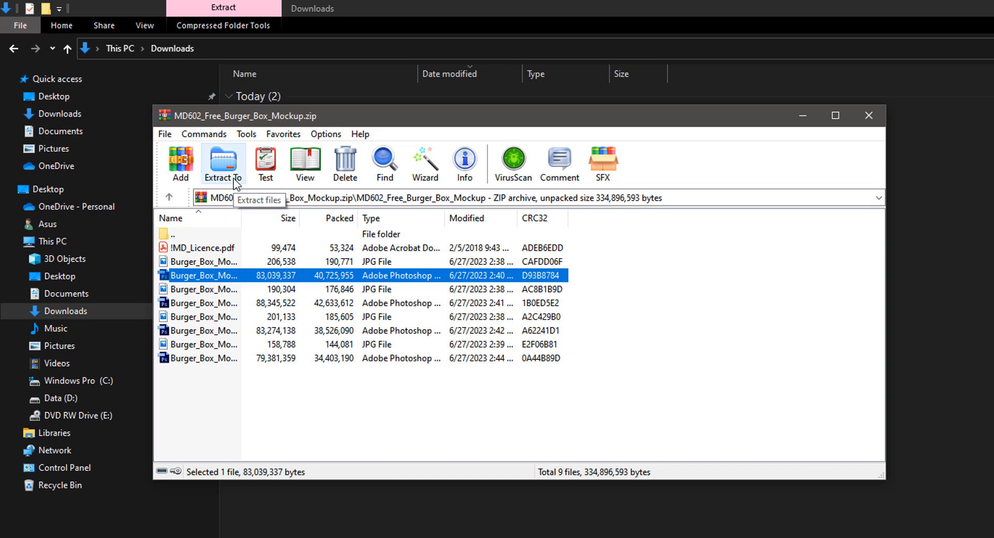
click(236, 181)
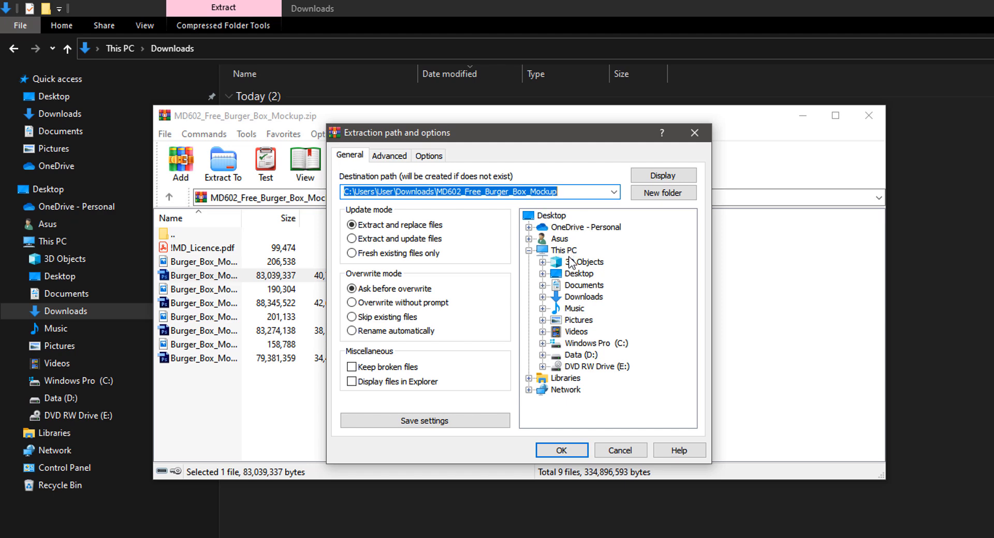
click(579, 299)
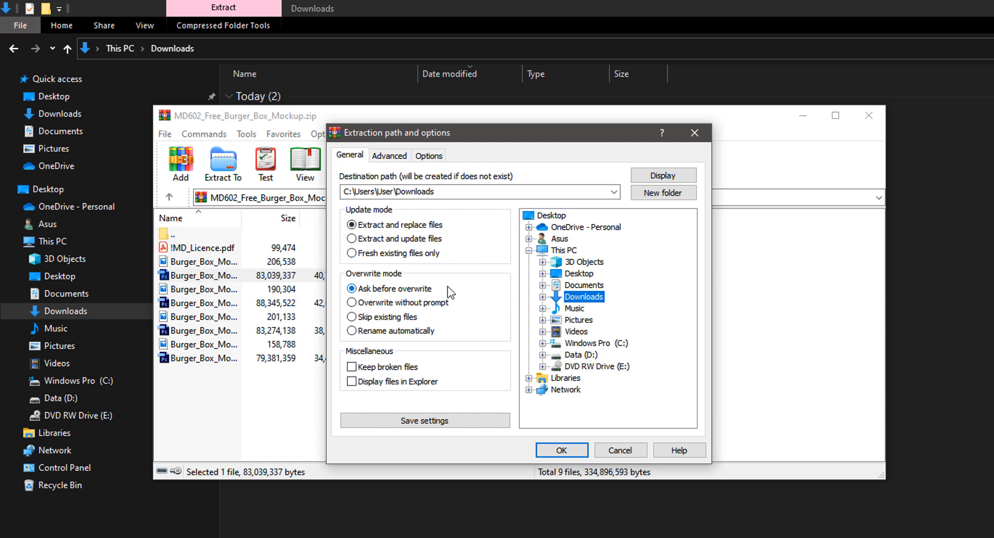
click(549, 451)
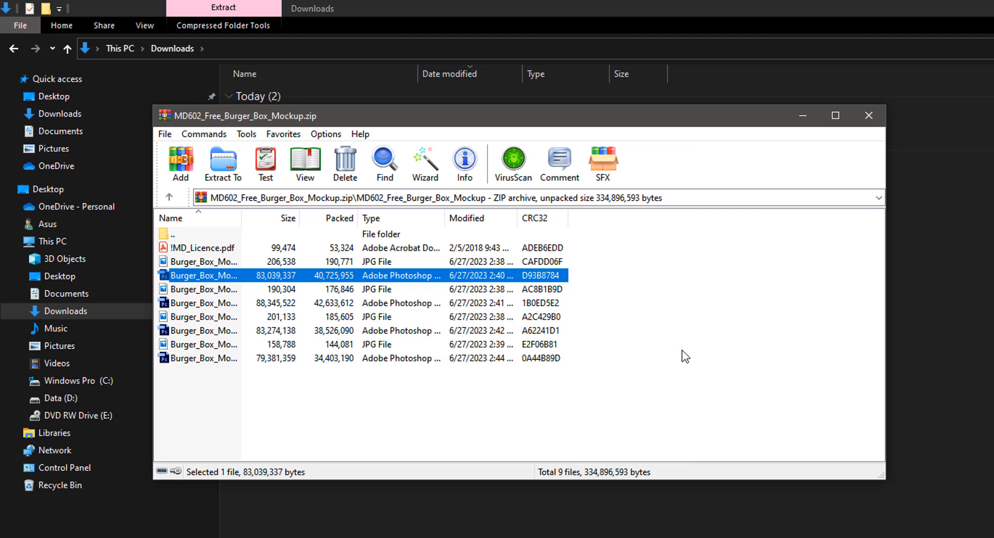
click(865, 122)
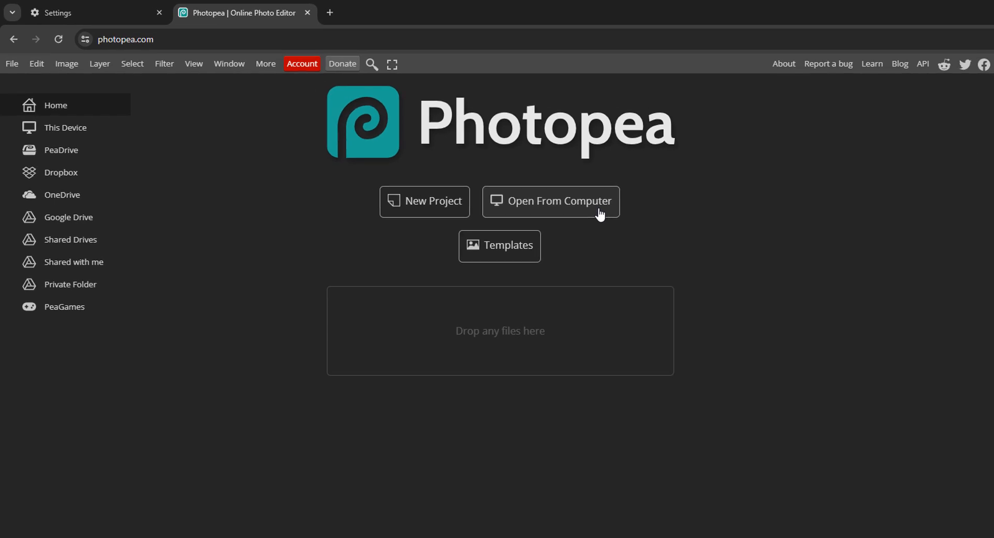
- In Photopea, open Burger_Box_Mockup_1.psd from the computer's Downloads folder
click(600, 213)
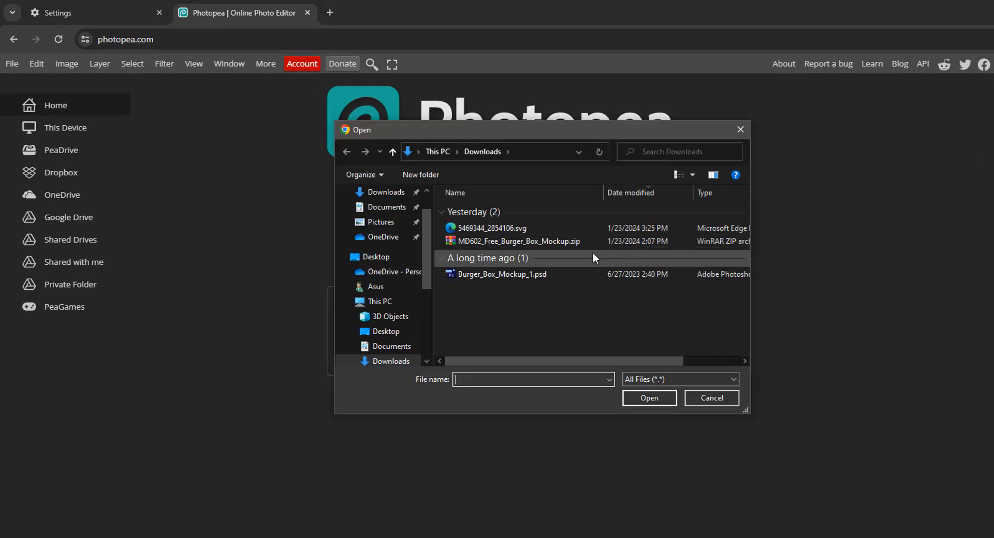
click(593, 274)
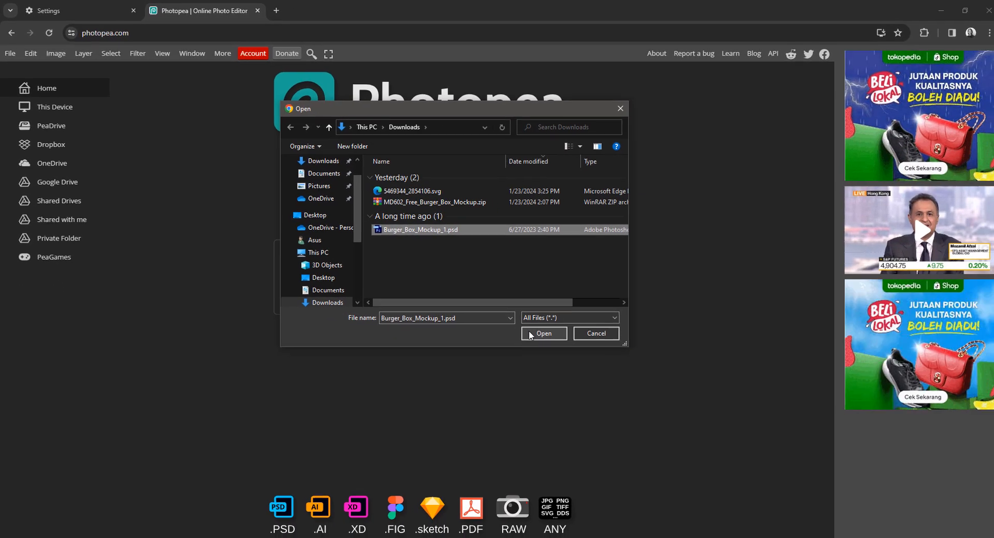
click(529, 333)
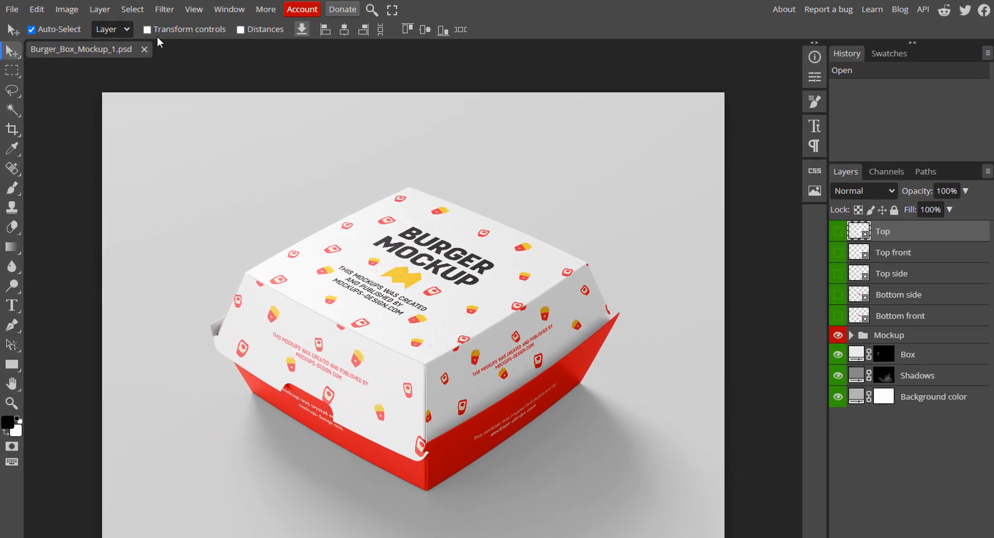
- Enable transform controls and delete the five hidden layers from Top to Bottom front above the Mockup group
click(147, 30)
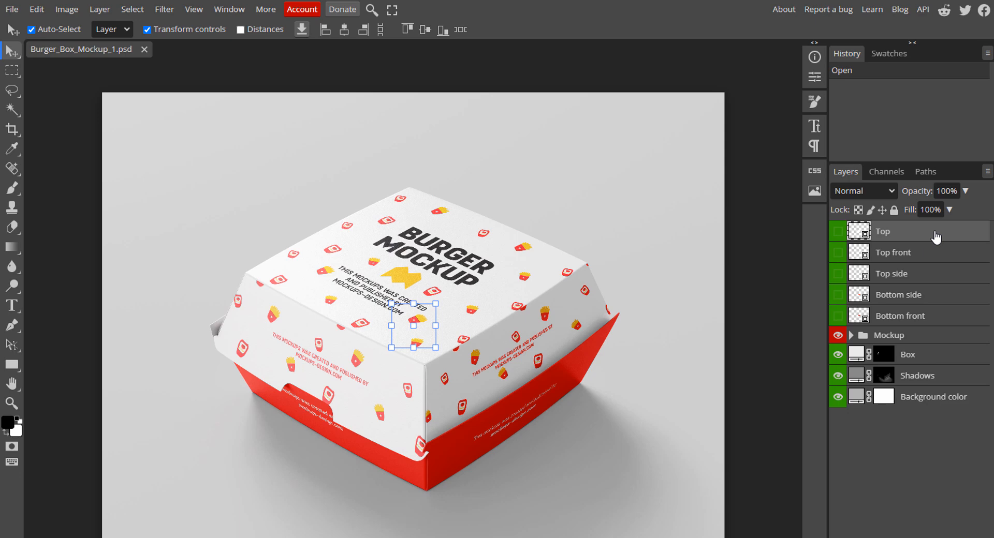
shift+click(939, 318)
key(Delete)
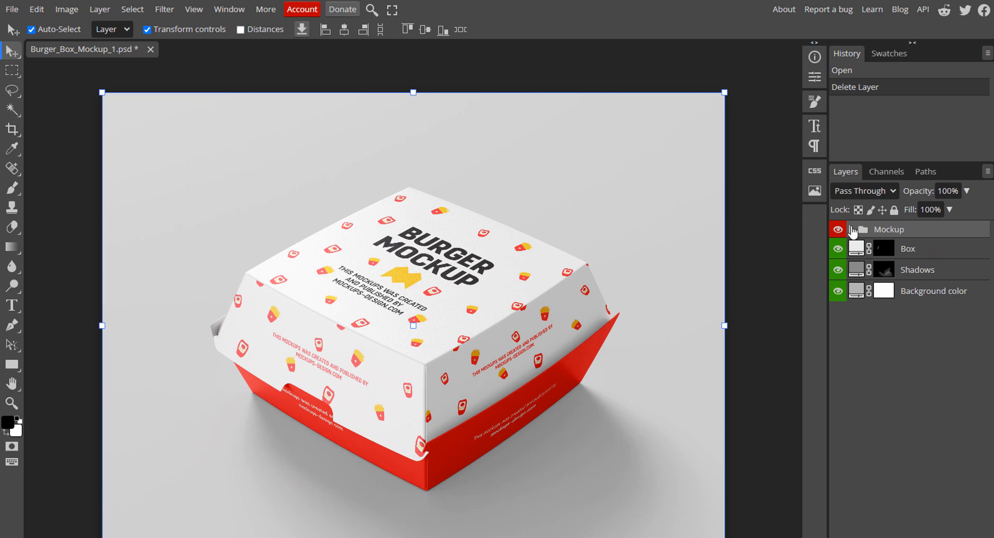
- Expand the Mockup group, its Designs group and the Bottom front group to show the design layers
click(851, 229)
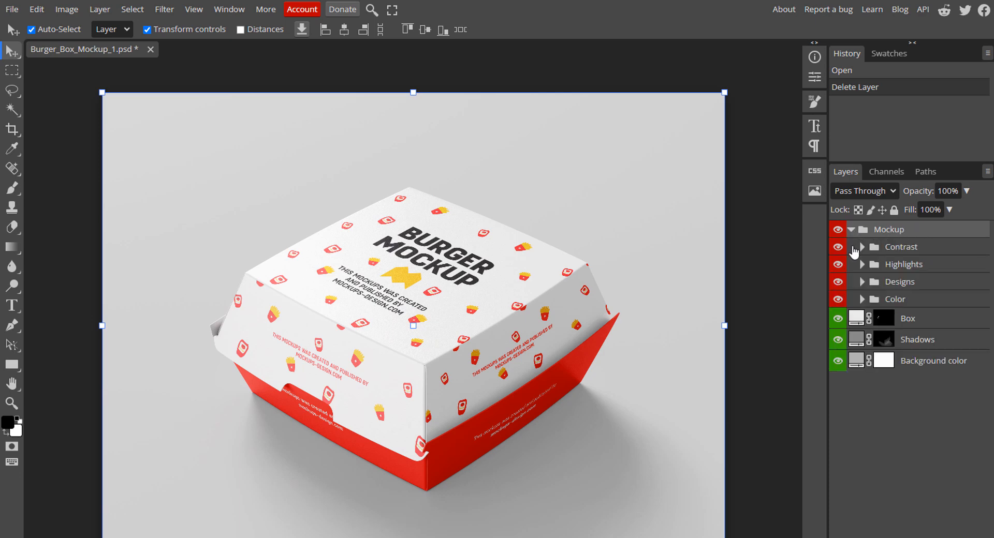
click(856, 283)
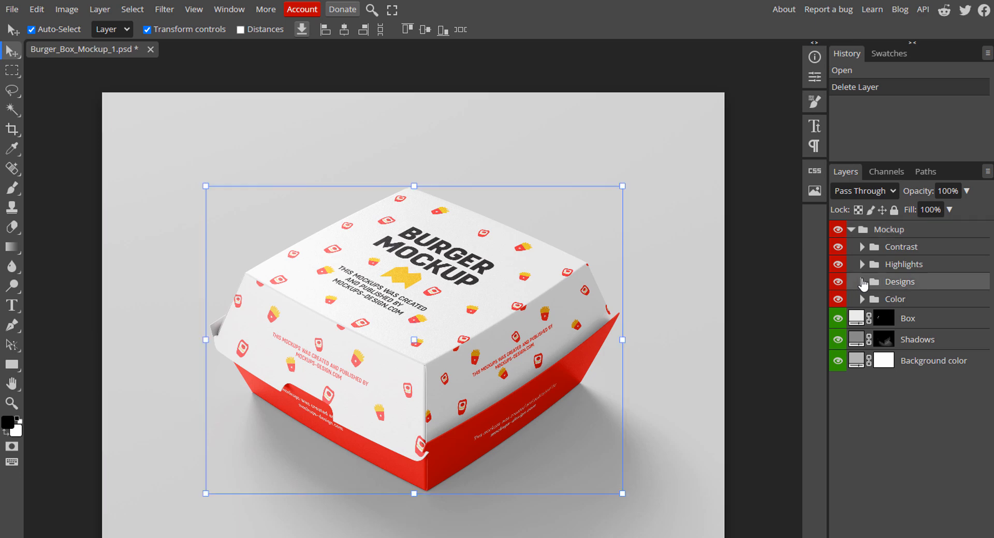
click(862, 282)
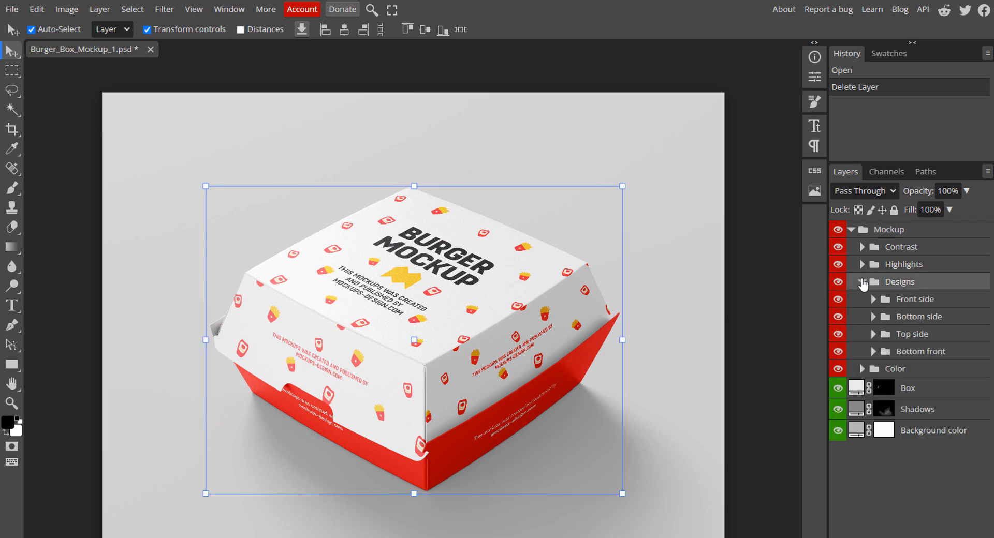
click(862, 352)
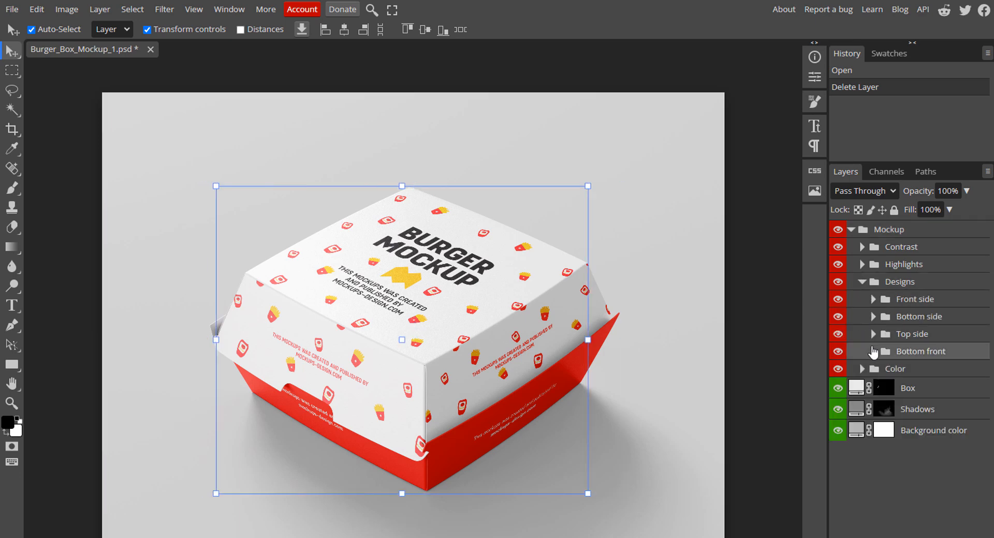
click(874, 352)
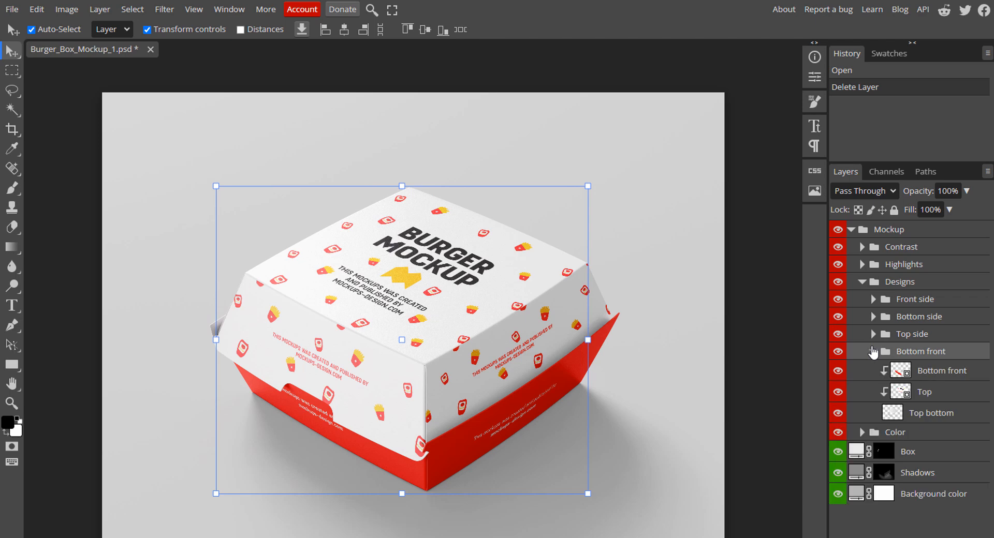
- Open the Top smart object in the Bottom front group and check its artwork's width and height
click(875, 394)
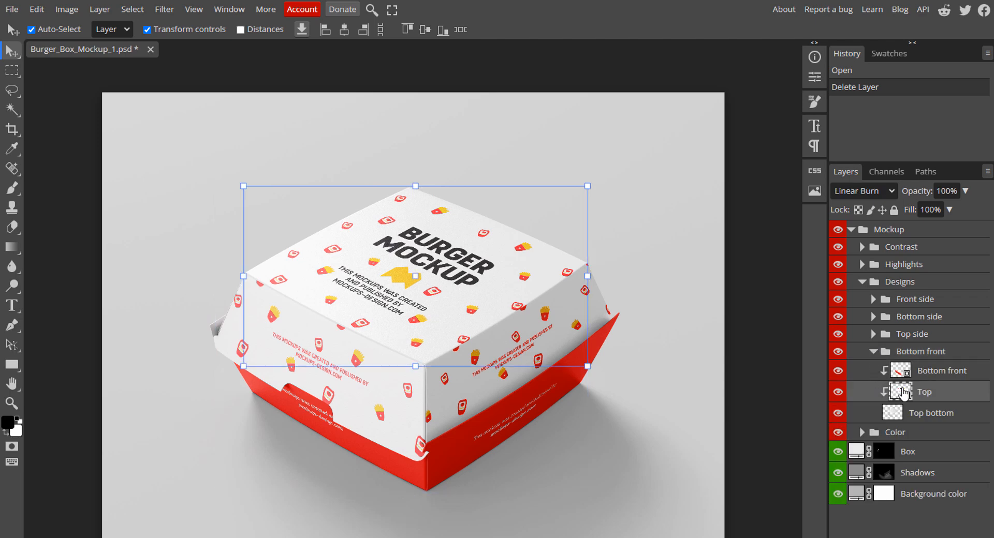
double_click(901, 392)
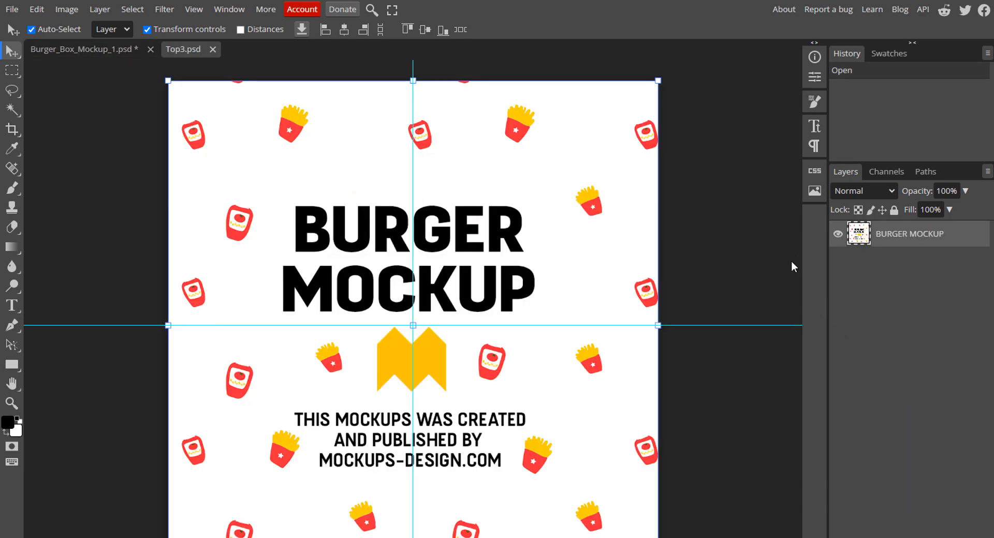
click(814, 58)
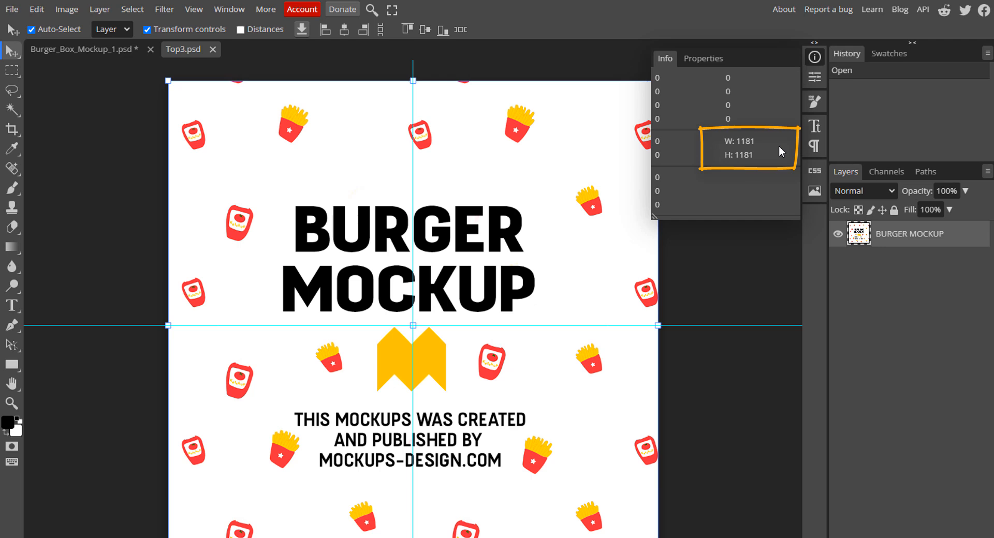
click(808, 61)
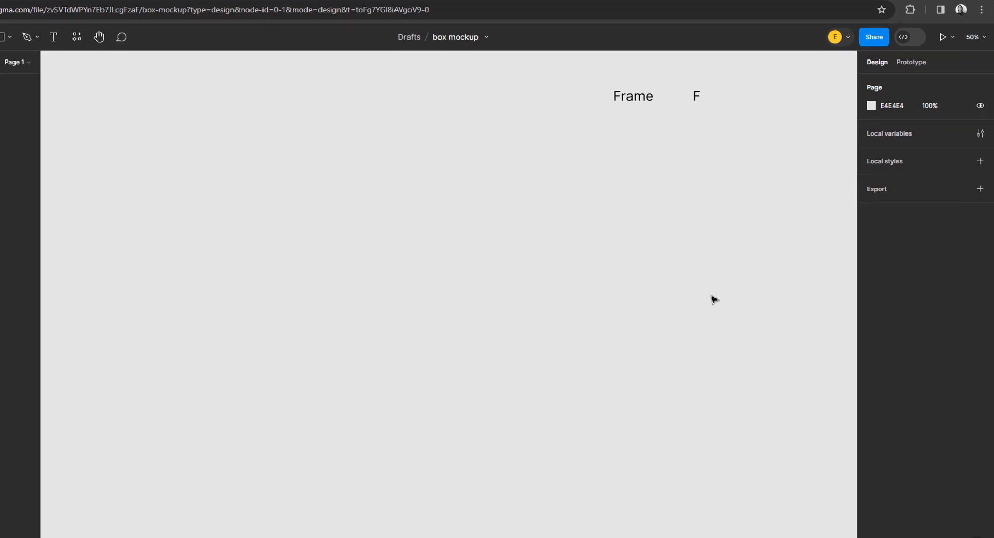
- In Figma's "box mockup" file, create a new frame and position it at X 0, Y 0
key(f)
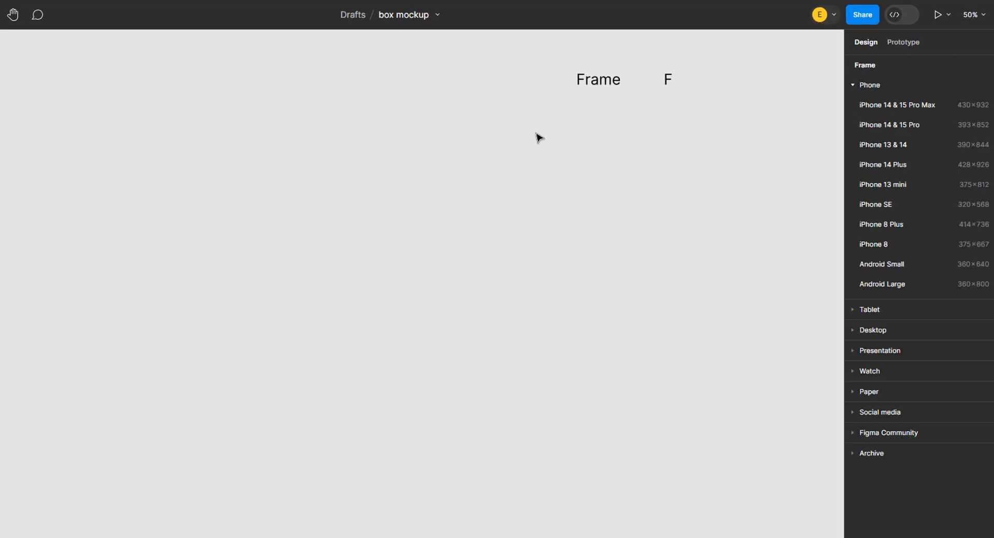
click(494, 134)
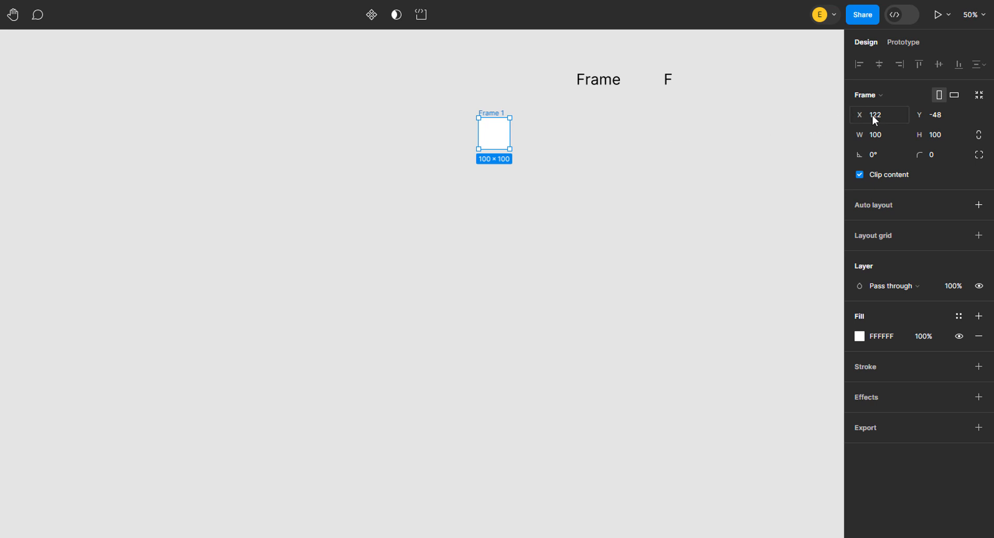
click(893, 115)
text(0)
key(Return)
click(955, 114)
text(0)
key(Return)
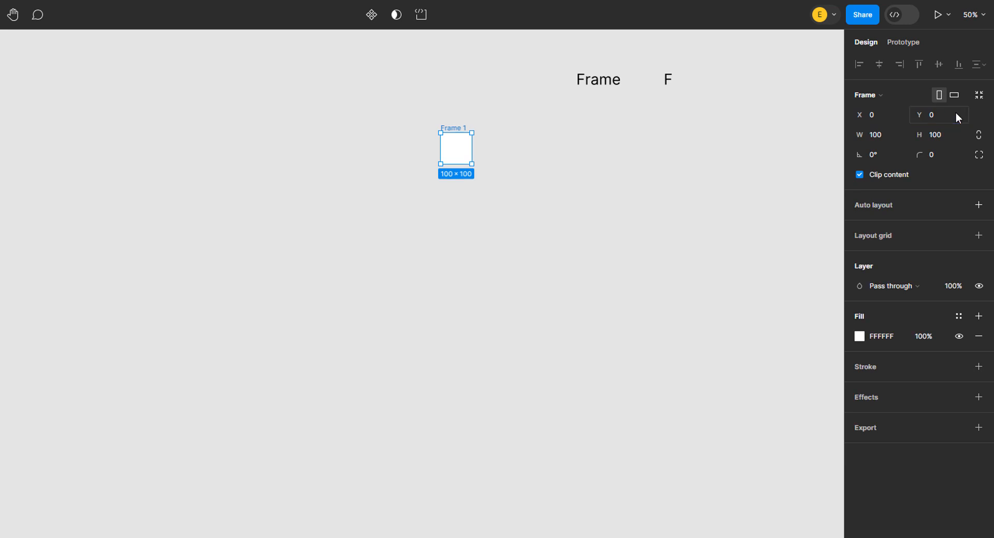
- Set the new frame's width and height to 1181 each
click(895, 132)
text(1181)
key(Return)
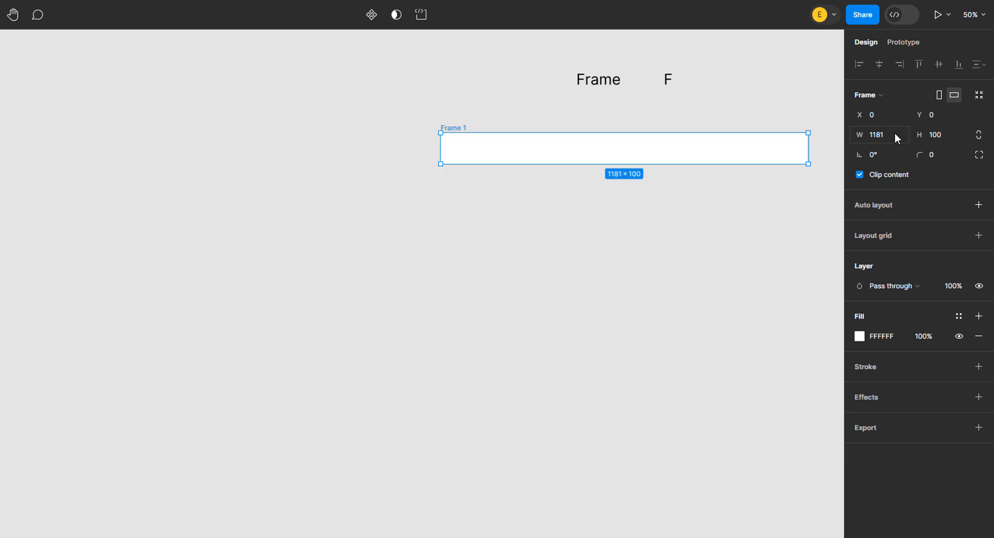
click(954, 136)
text(1181)
key(Return)
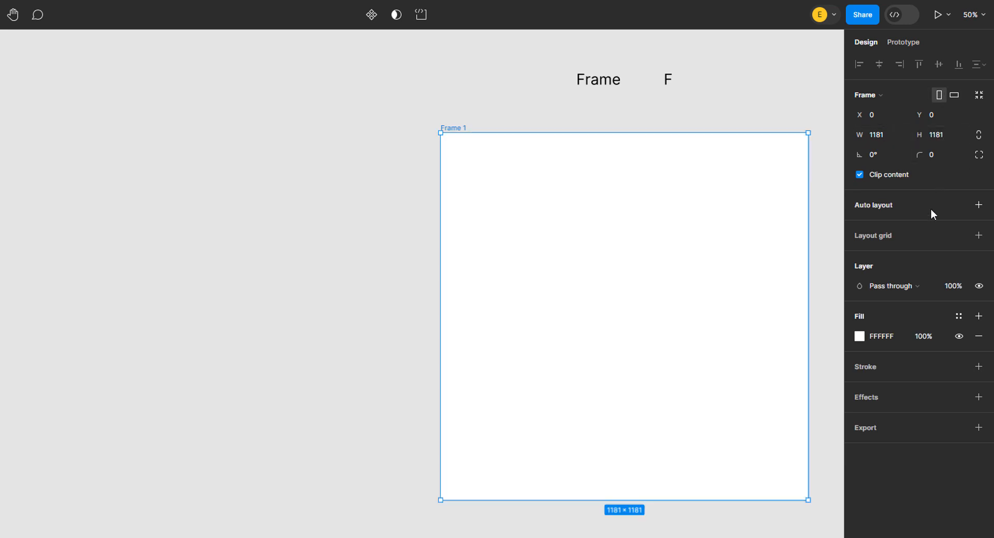
- Set the new frame's fill colour to F5EEED
click(902, 334)
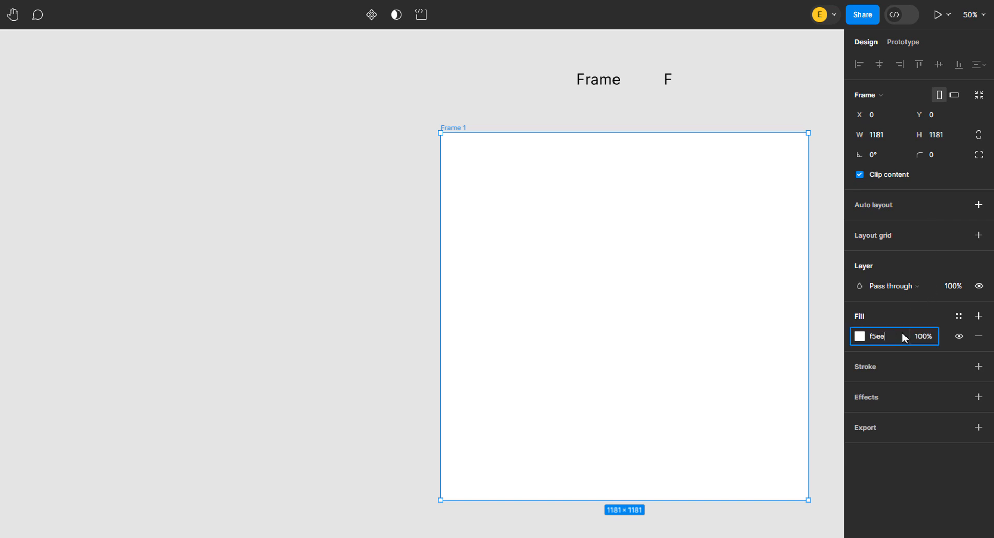
key(Return)
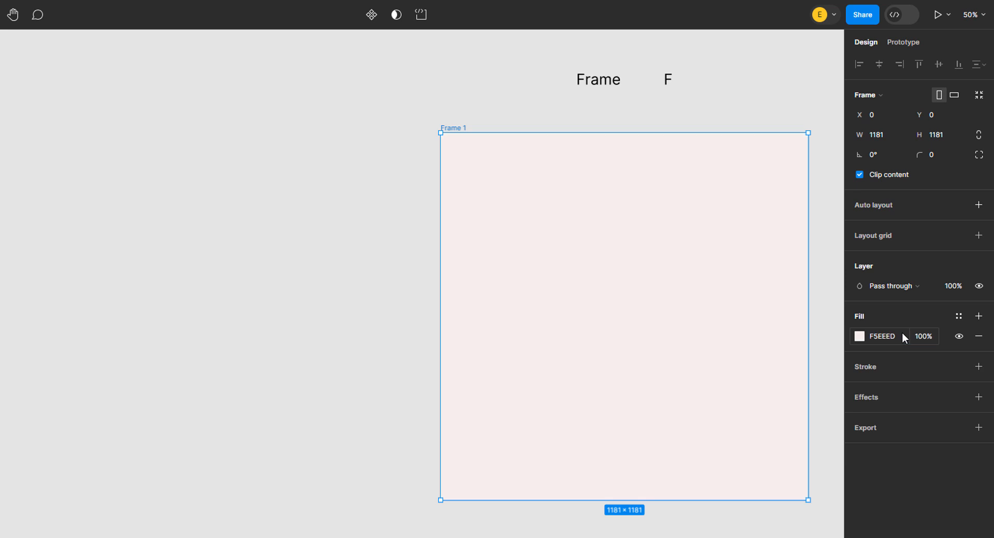
click(816, 339)
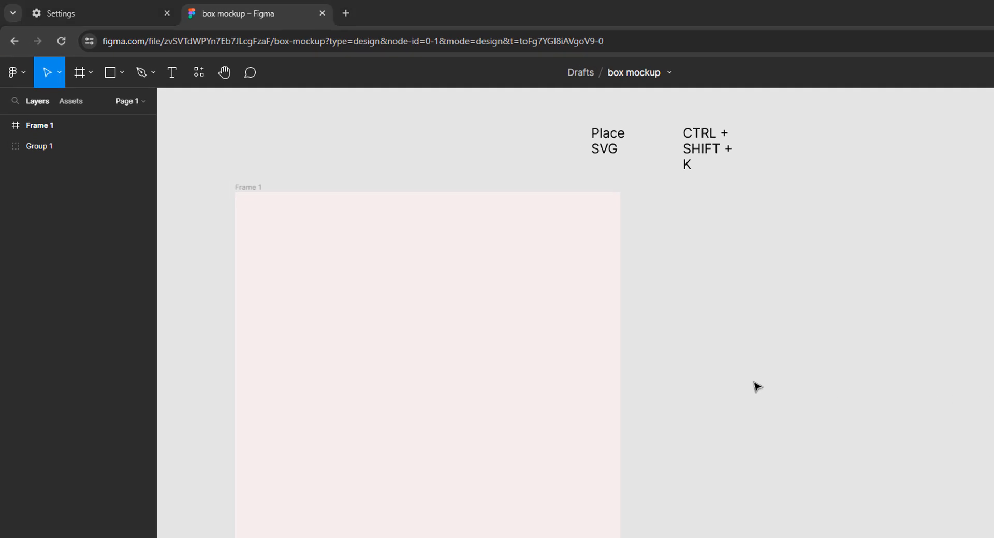
- Import the file 5469344_2854106.svg from Downloads and place it on the canvas beside Frame 1
key(ctrl+shift+k)
click(604, 244)
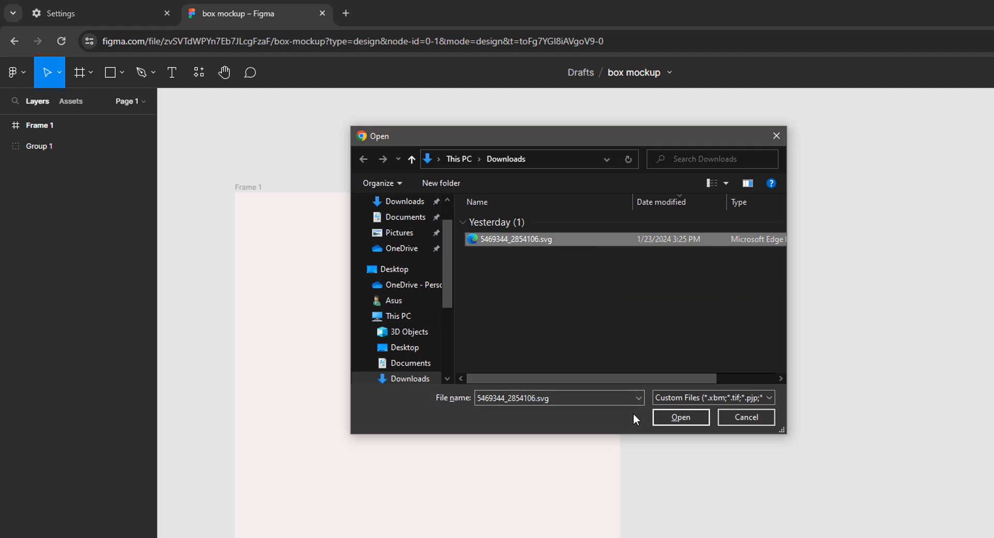
click(660, 417)
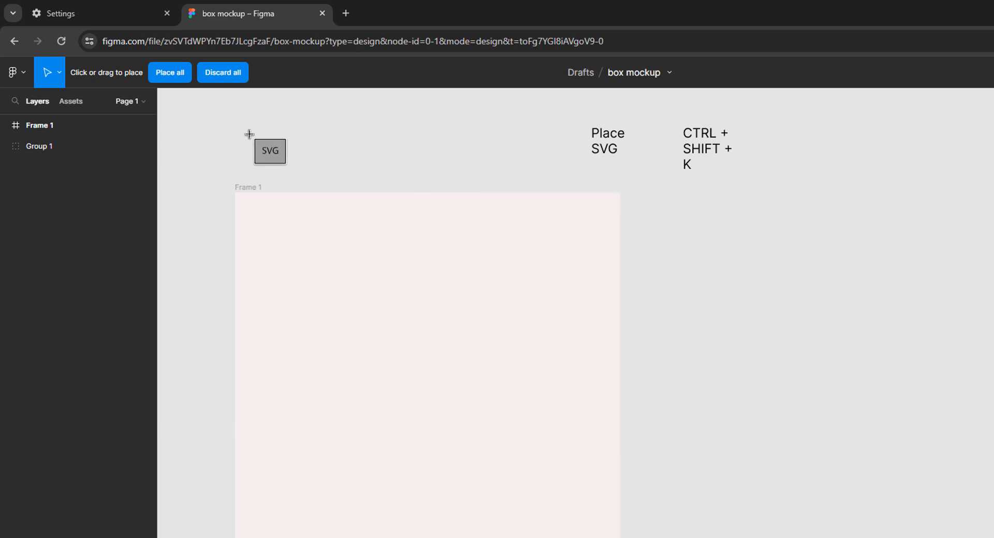
click(175, 79)
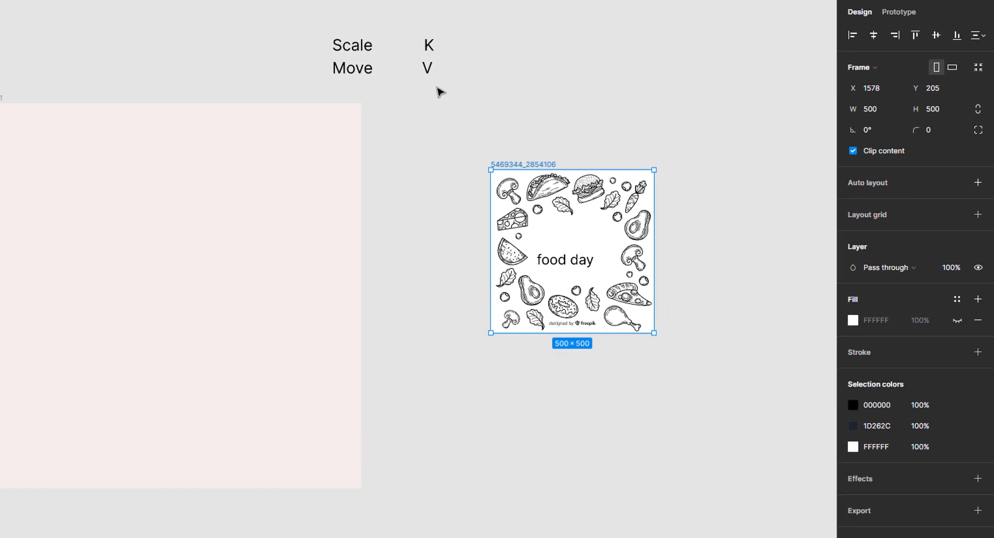
- Scale the imported food artwork by 2.3x with the Scale tool
key(k)
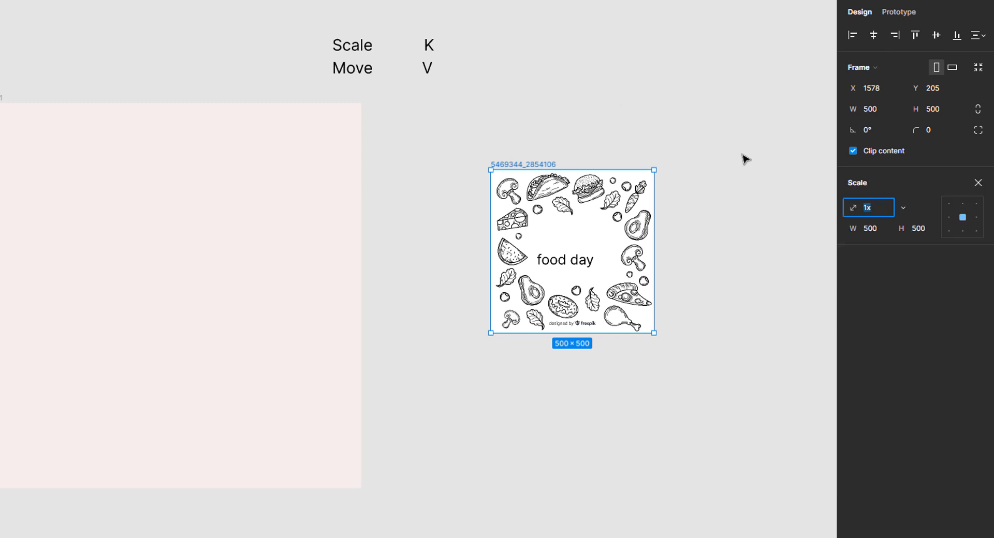
text(2.3x)
key(Return)
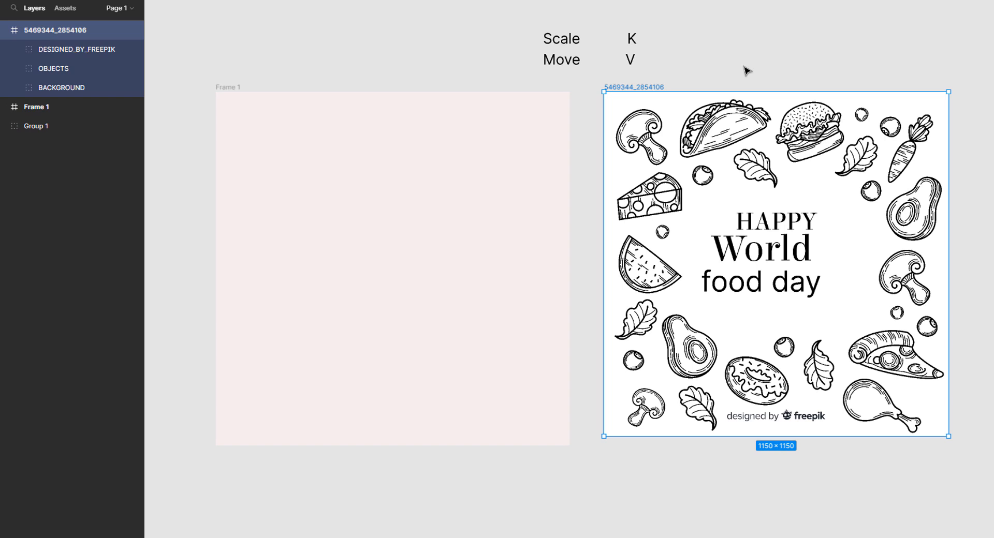
- Ungroup the imported artwork frame into its separate groups and clear the selection
scroll(747, 71, up, 1)
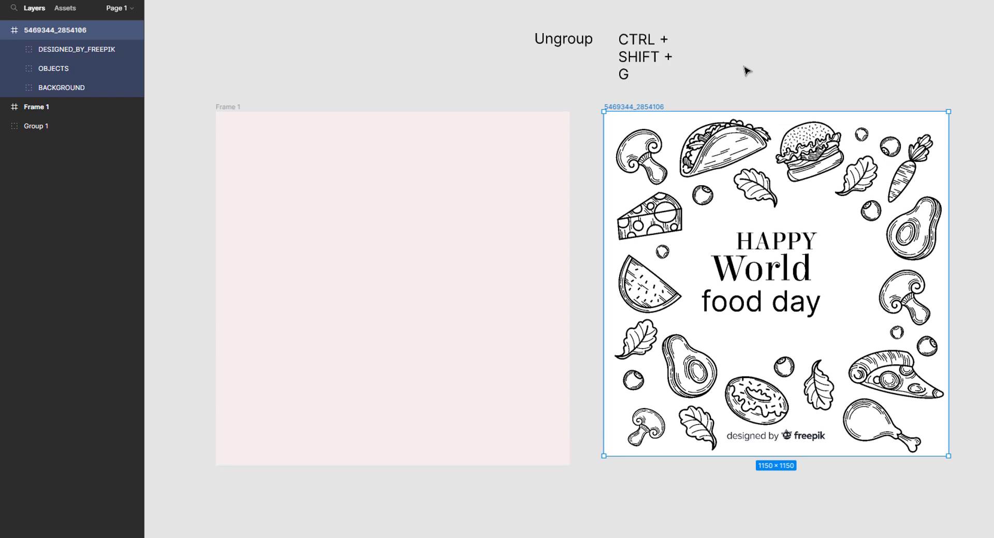
key(ctrl+shift+g)
key(Escape)
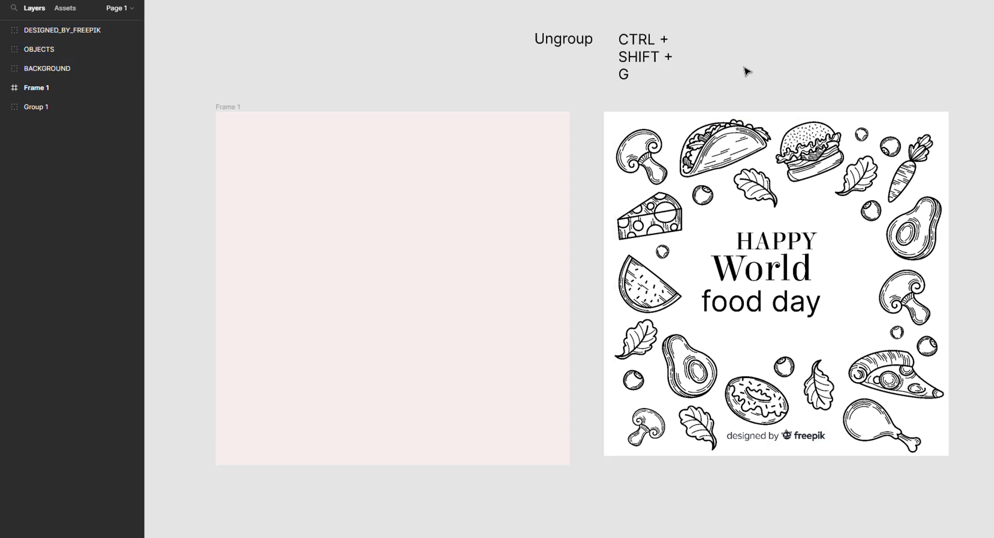
- Delete the artwork's BACKGROUND group and its DESIGNED_BY_FREEPIK credit
click(766, 120)
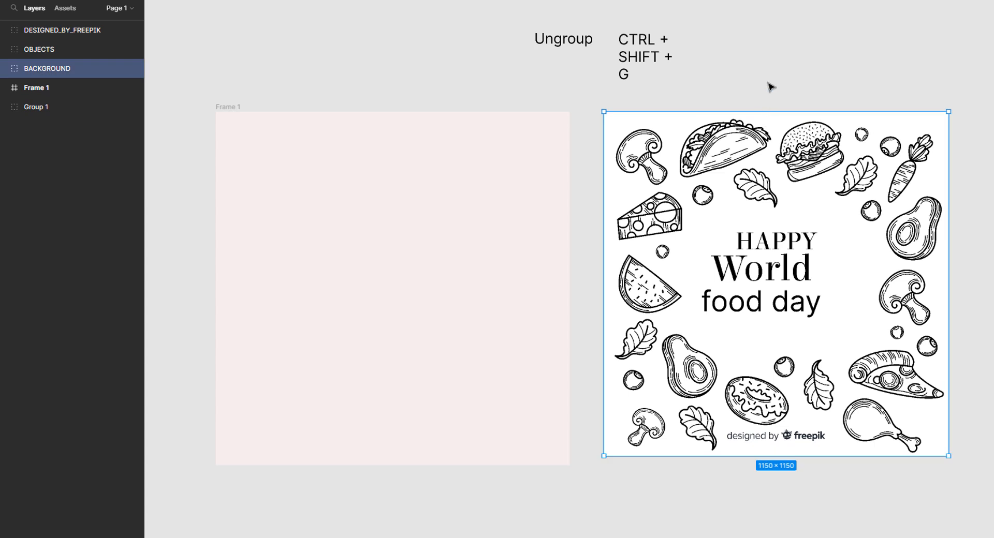
key(Delete)
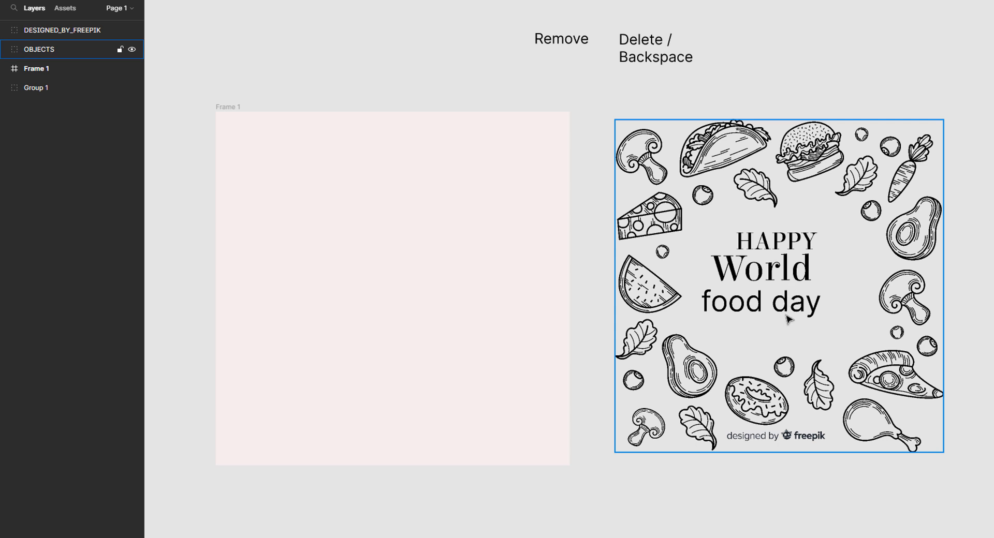
click(798, 435)
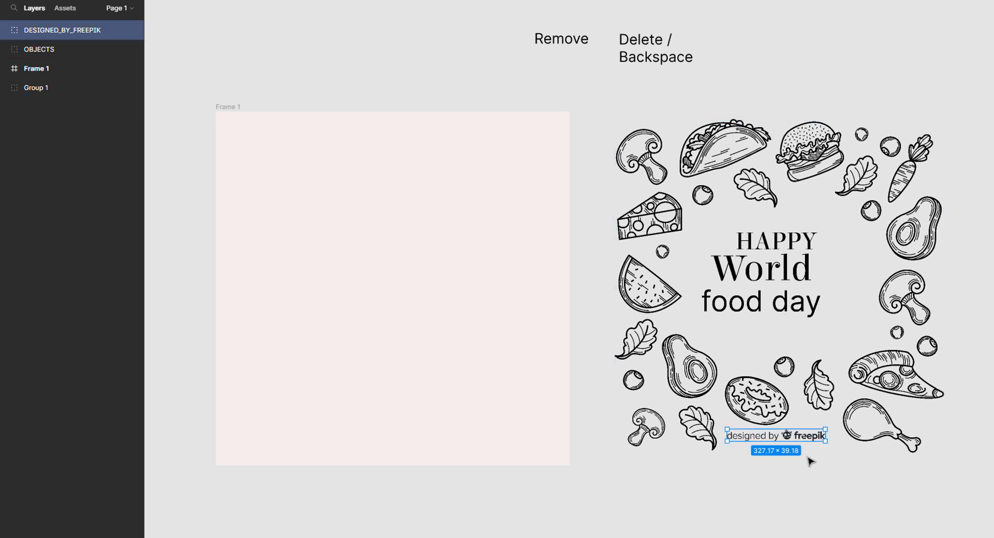
key(Delete)
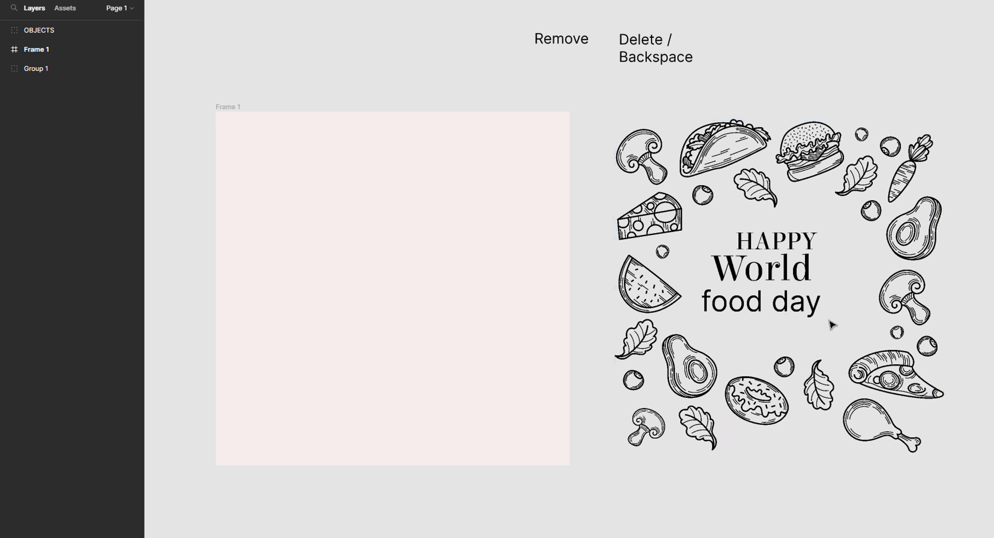
- Ungroup the OBJECTS group and delete the "HAPPY World food day" lettering from its centre
click(765, 129)
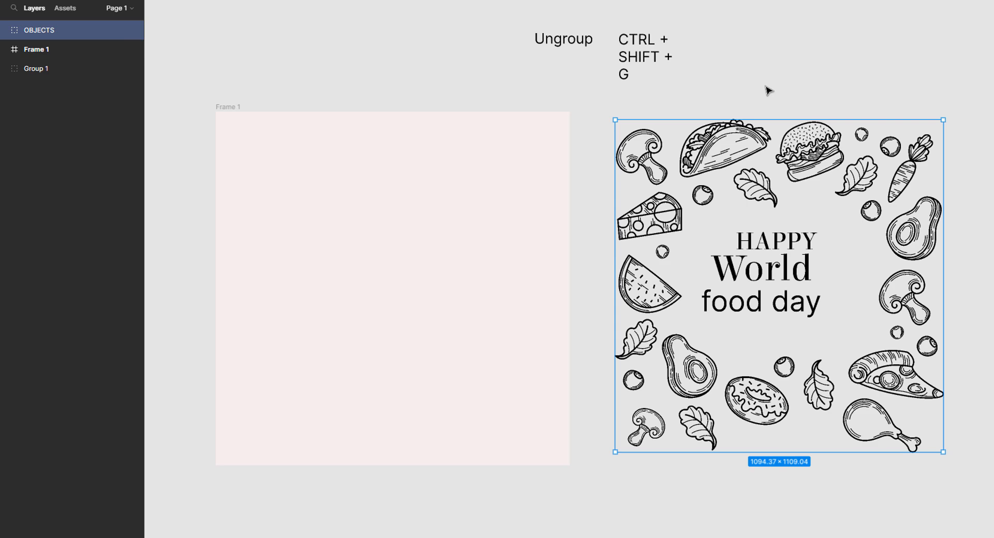
key(ctrl+shift+g)
click(768, 91)
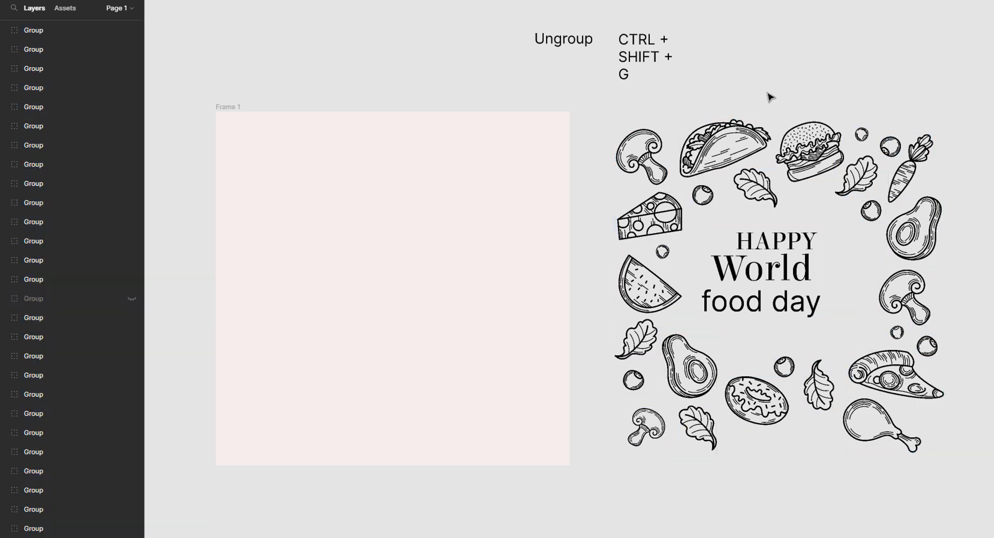
click(796, 241)
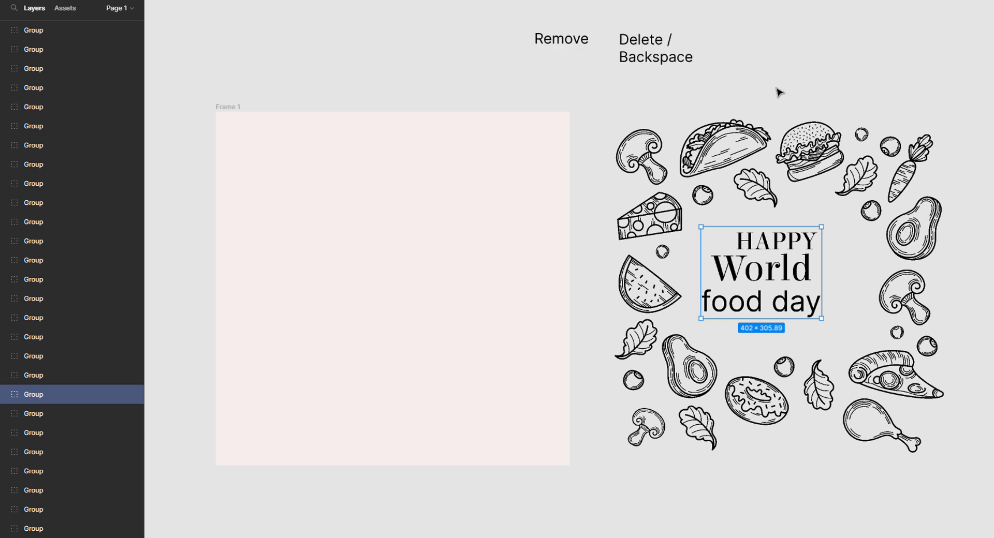
key(Delete)
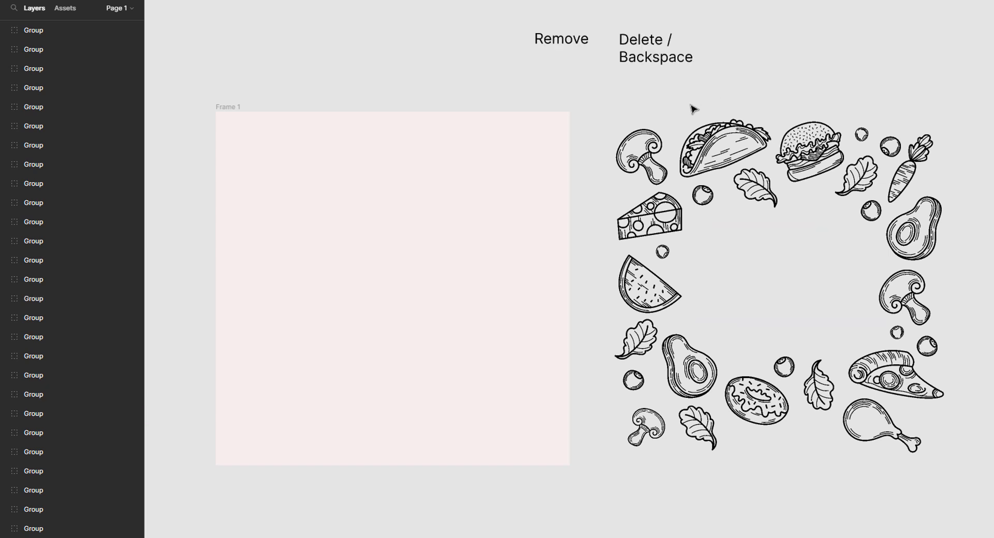
- Arrange the food drawings around Frame 1's edges, starting with the mushroom overlapping the upper-left corner and the cheese tilted slightly counterclockwise below it
click(641, 157)
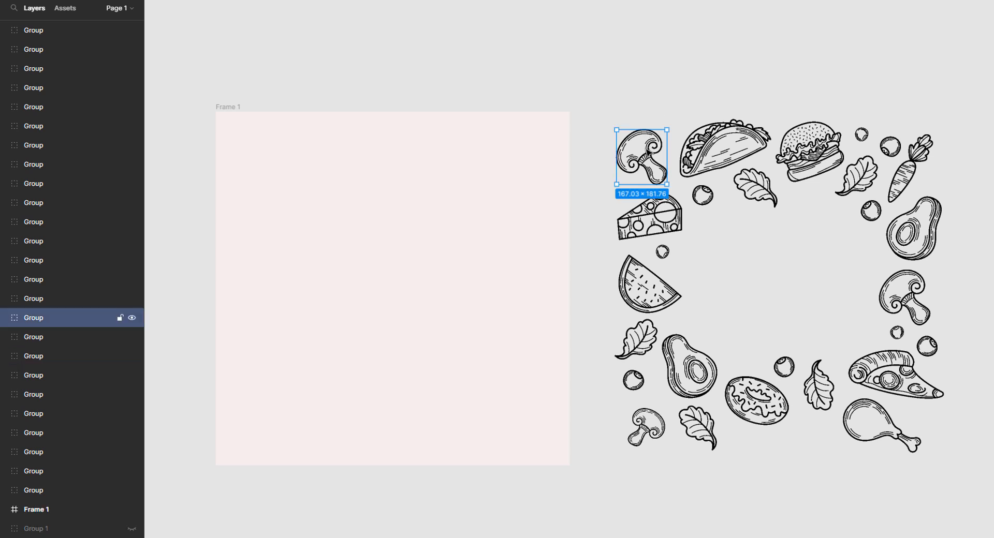
drag(644, 151, 229, 123)
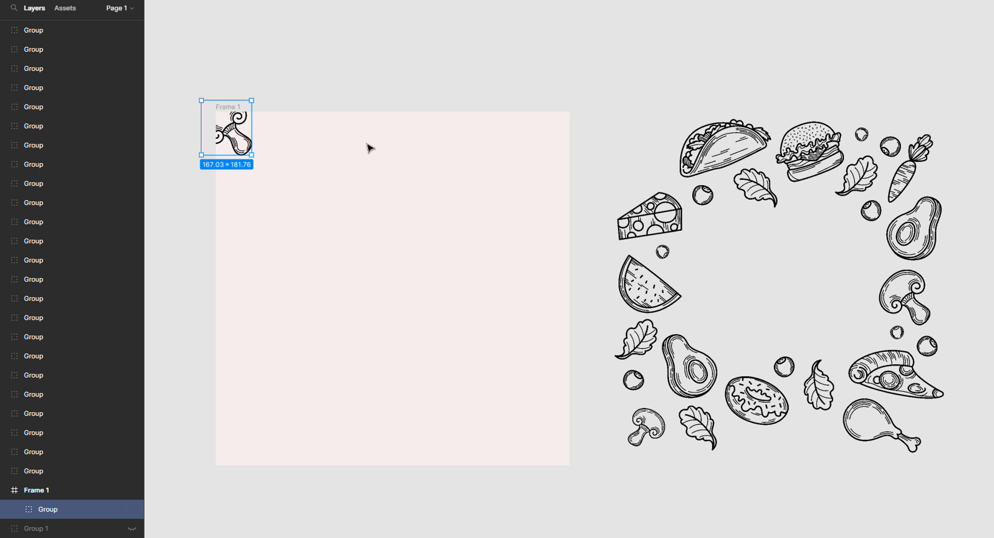
click(646, 219)
drag(646, 219, 241, 217)
drag(278, 189, 272, 182)
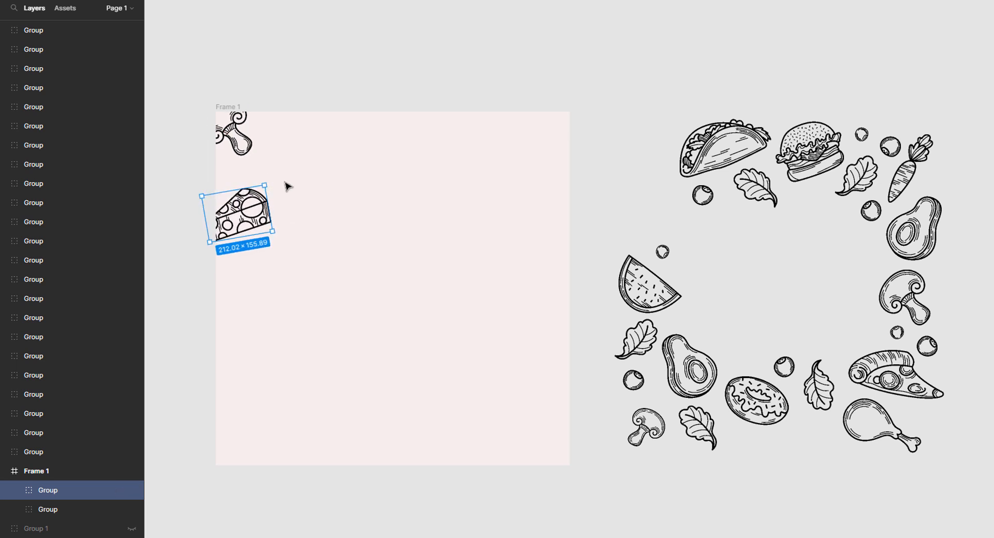
click(585, 207)
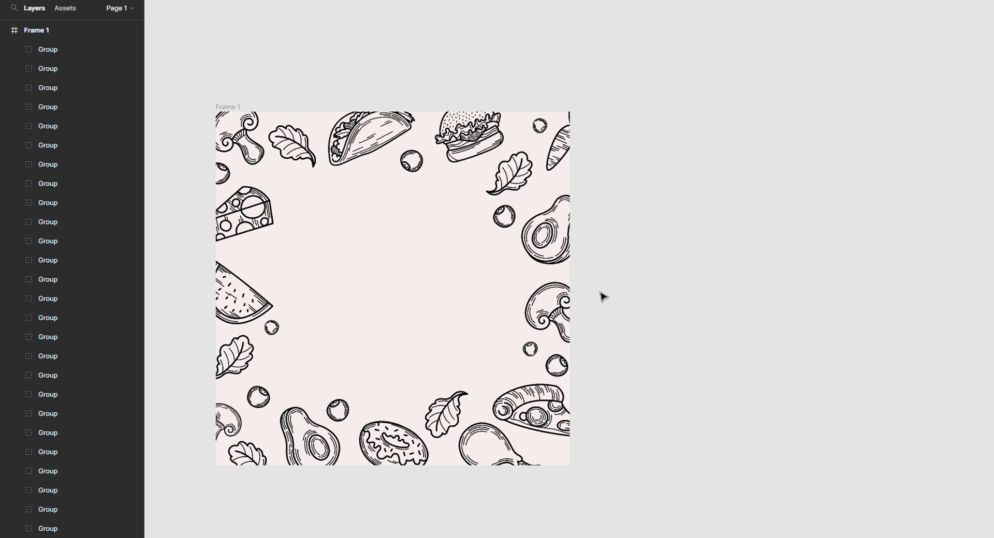
- Group all the food drawings in Frame 1 and nudge the group to about X -71, Y -64
drag(596, 449, 231, 131)
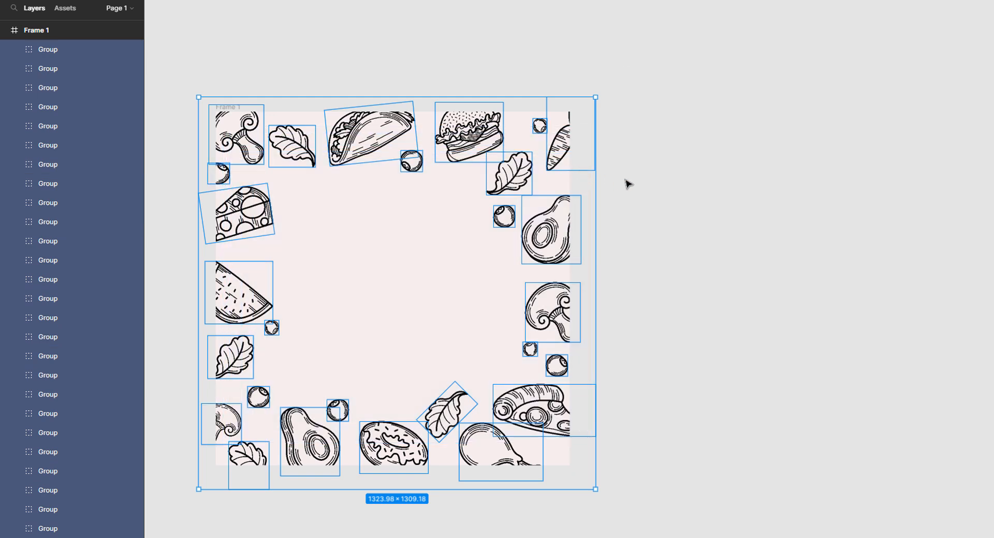
key(ctrl+g)
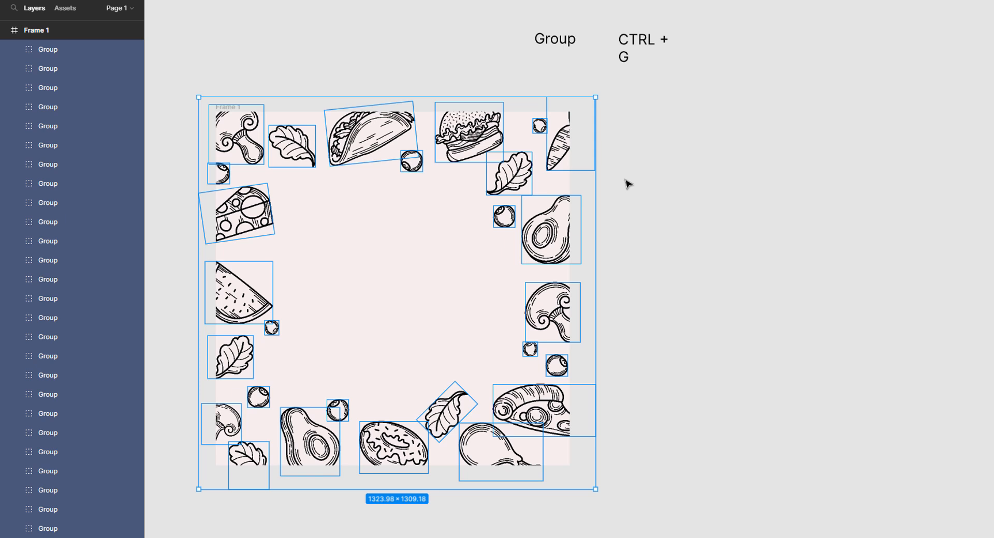
key(ctrl+g)
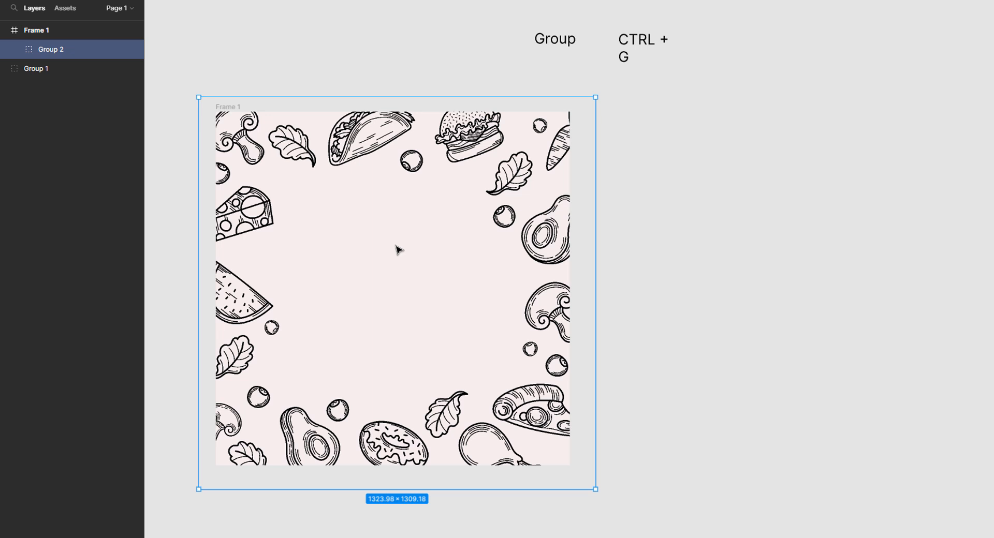
drag(360, 153, 357, 149)
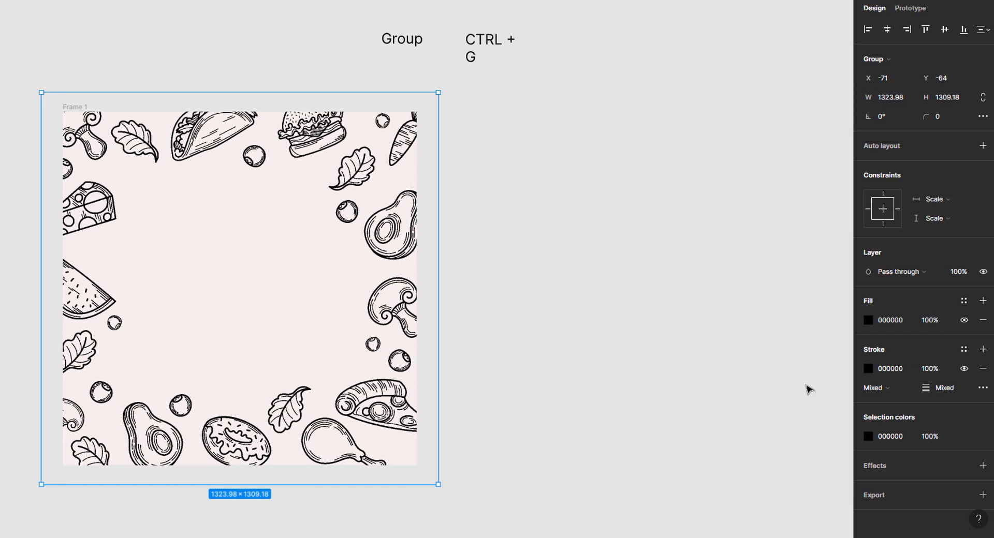
- Recolour the food drawings group from its selection colour to FF5C4B and deselect it
click(906, 435)
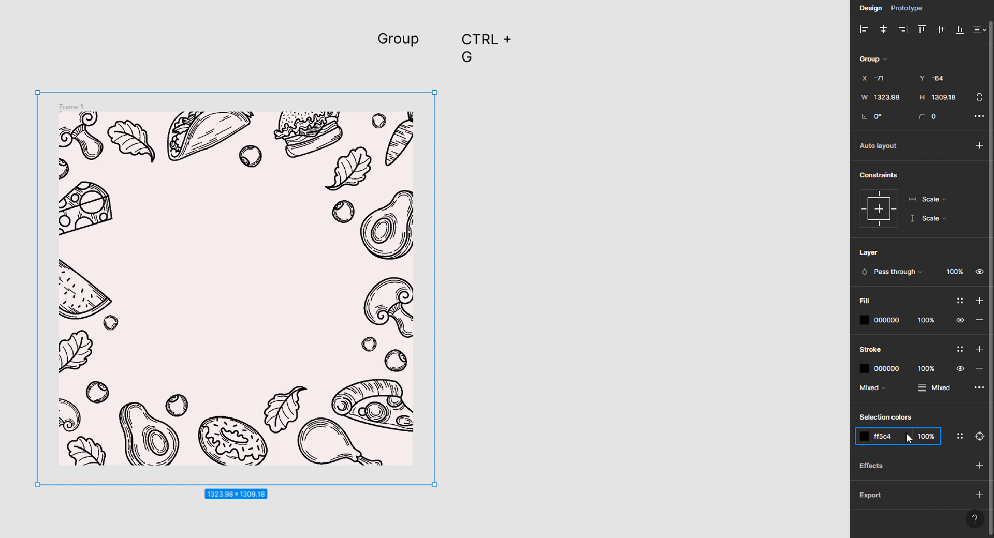
text(ff5c4b)
key(Return)
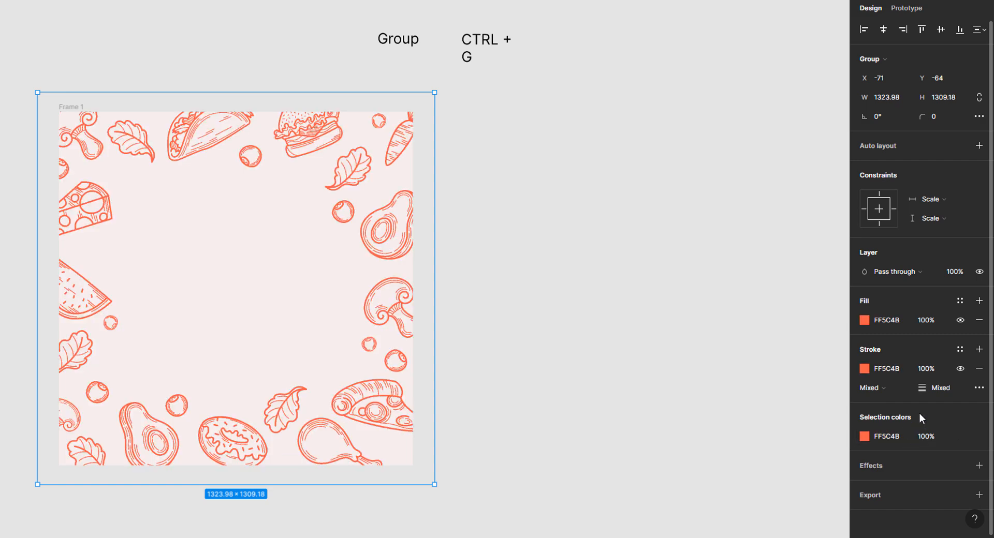
click(746, 338)
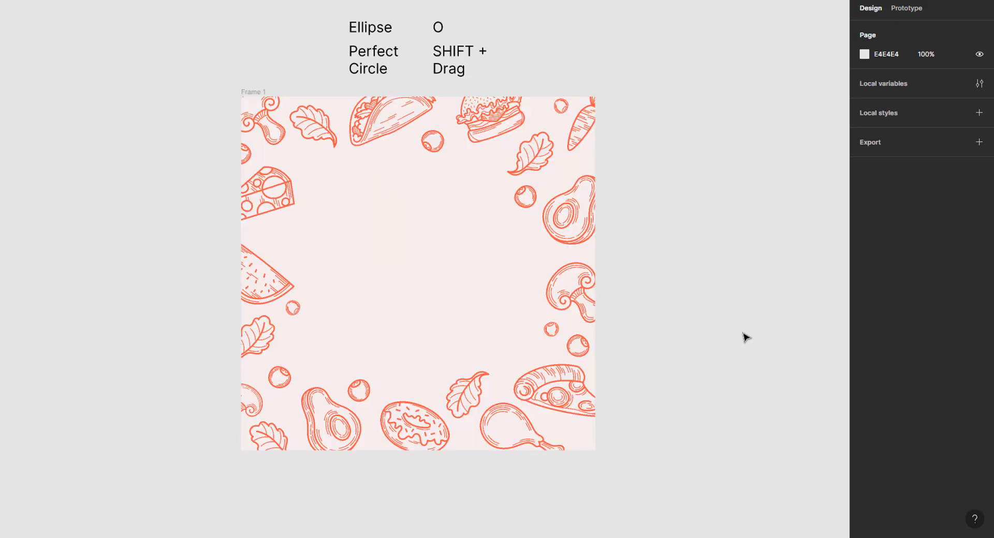
- Draw a perfect circle about 550 × 550 in Frame 1 and centre it horizontally and vertically in the frame
key(o)
drag(349, 198, 509, 365)
drag(433, 277, 418, 261)
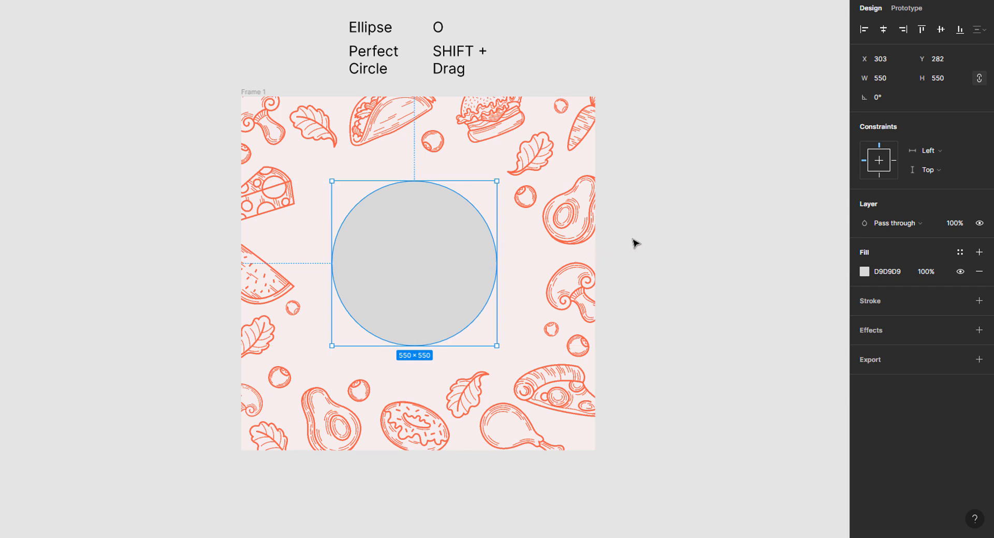
click(883, 34)
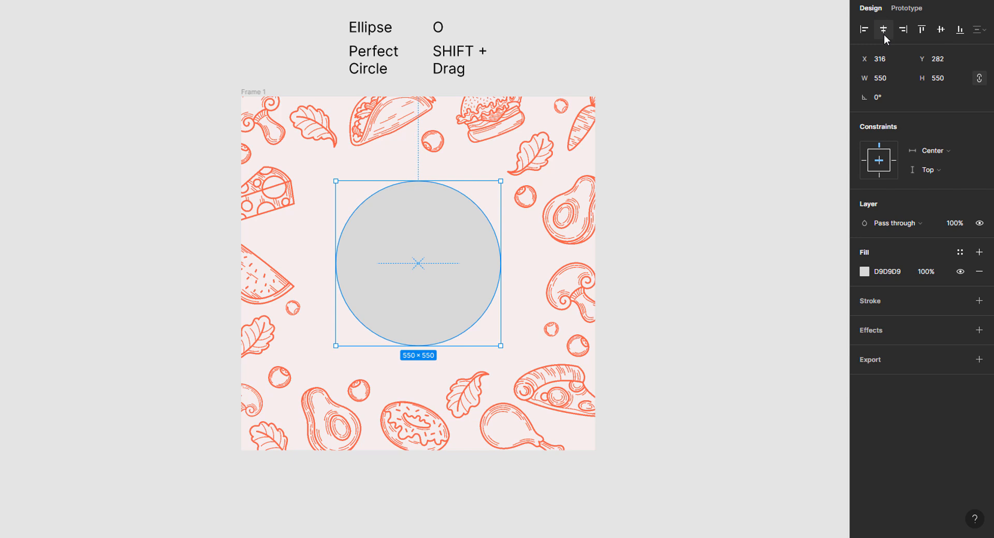
click(940, 31)
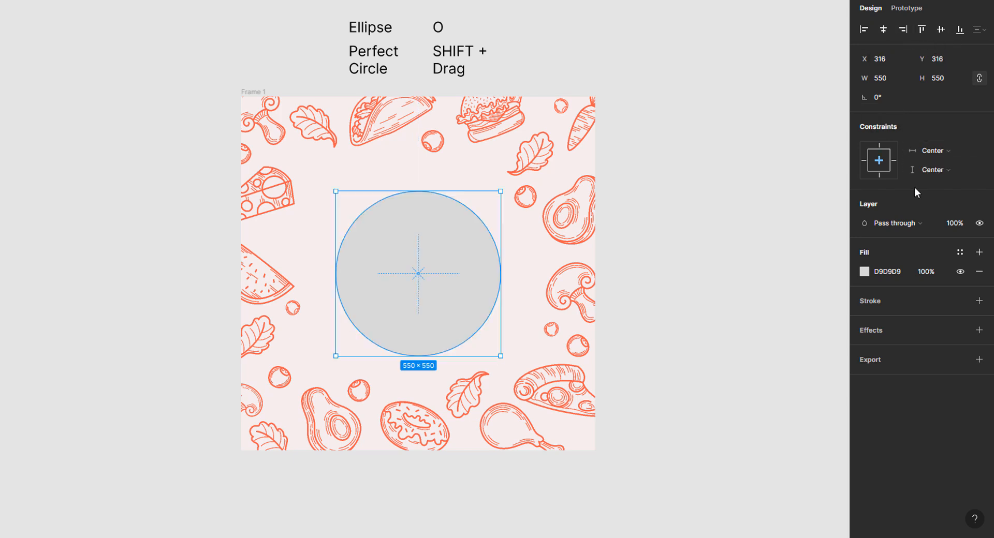
- Set the circle's fill colour to FBCDC9 and deselect it
click(907, 270)
text(fbcdc9)
key(Return)
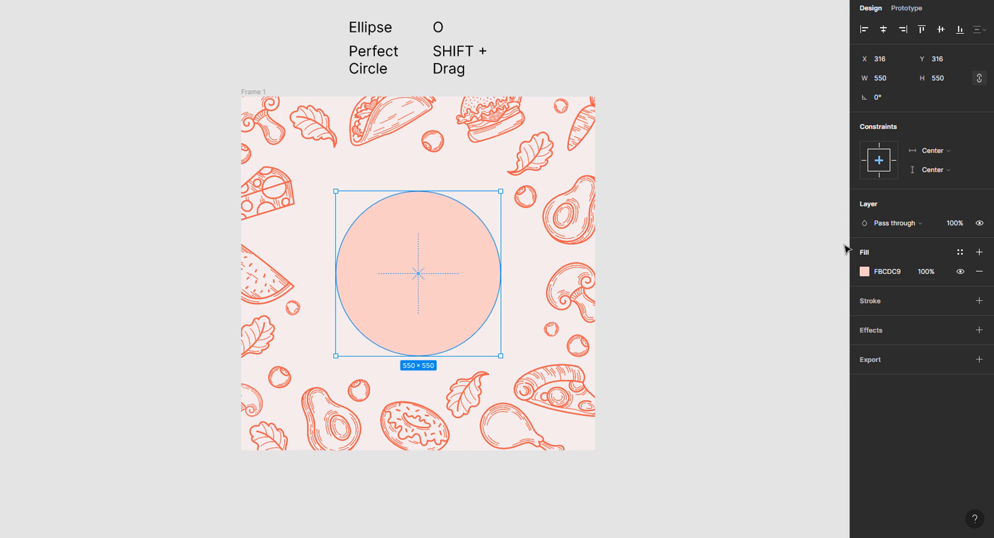
click(633, 259)
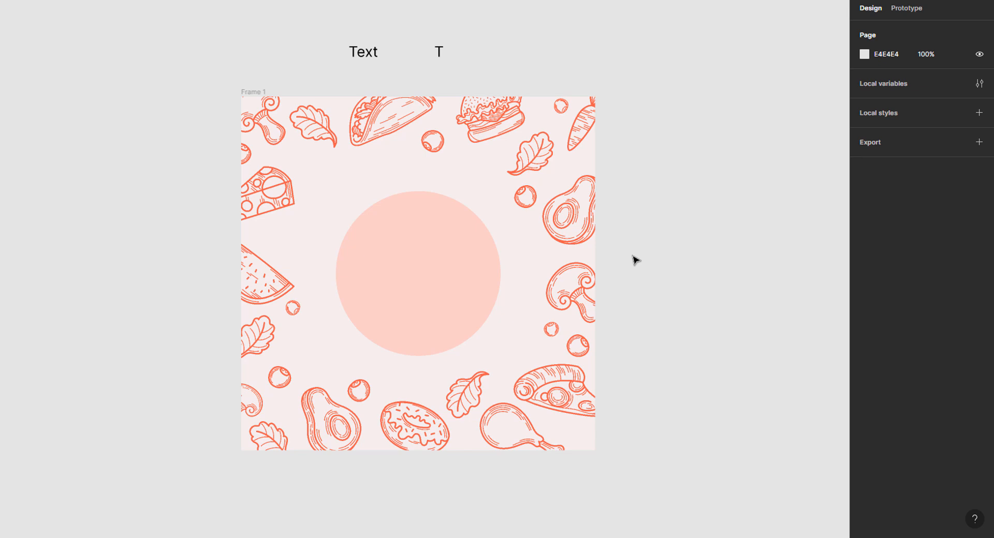
- Add a text layer on the circle reading "Bur" and "Don" on two lines
click(369, 237)
text(Bur)
key(Return)
text(Don)
key(Escape)
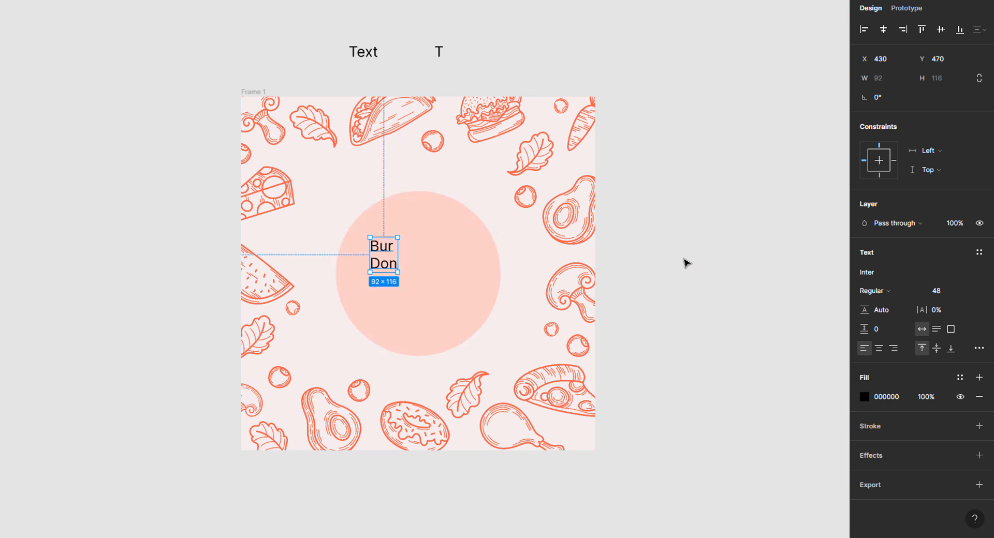
- Change the "Bur Don" text's font to Kalam in the Bold style
click(898, 272)
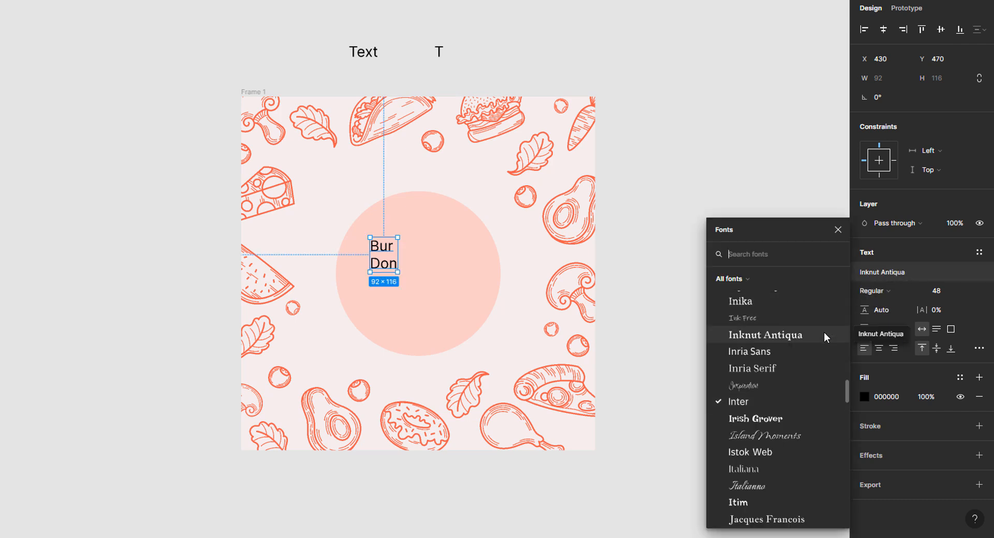
scroll(824, 331, up, 2)
scroll(824, 331, down, 5)
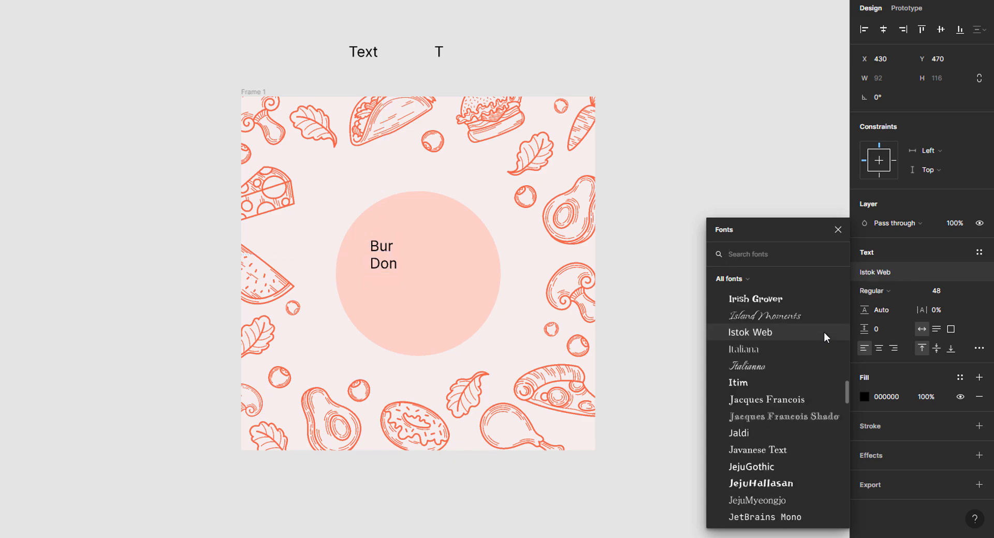
scroll(819, 387, down, 2)
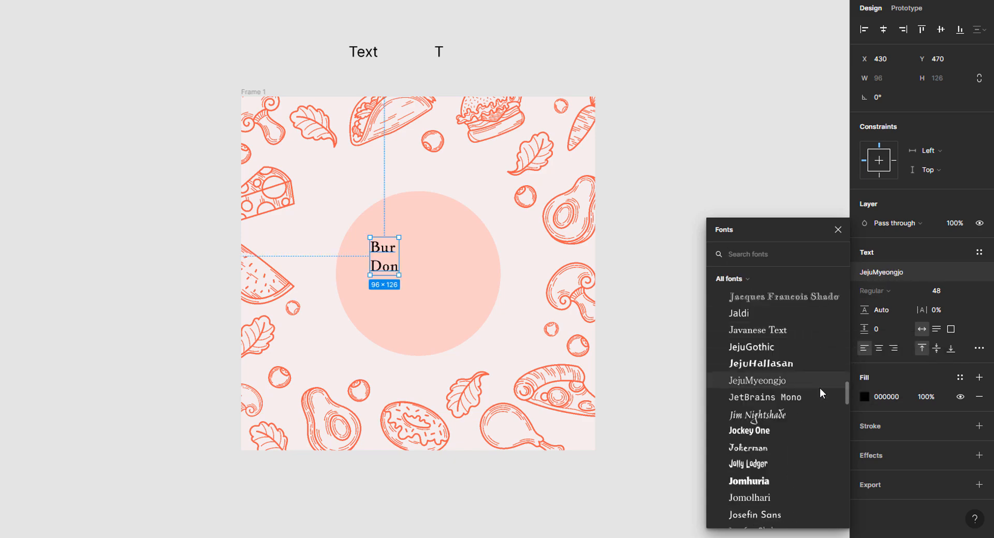
text(kal)
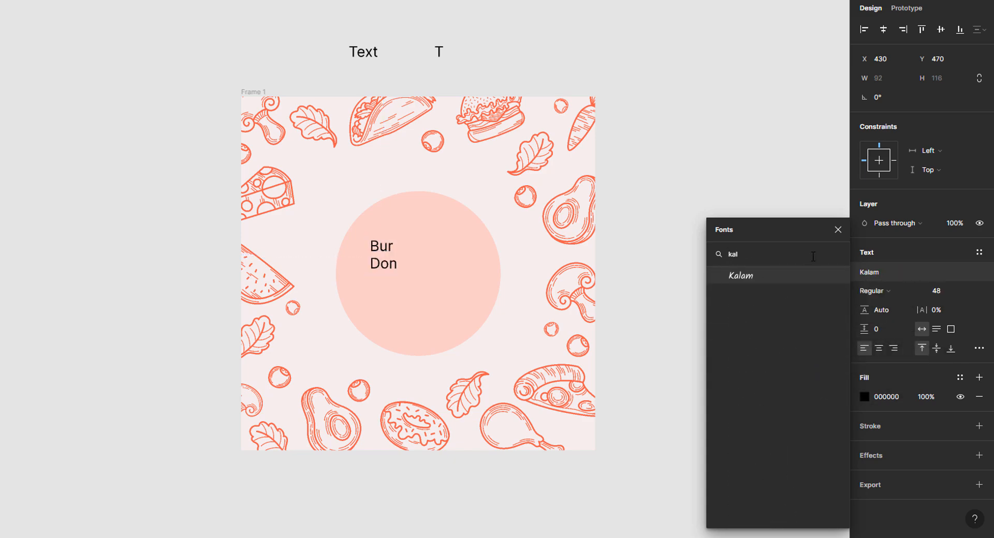
click(812, 275)
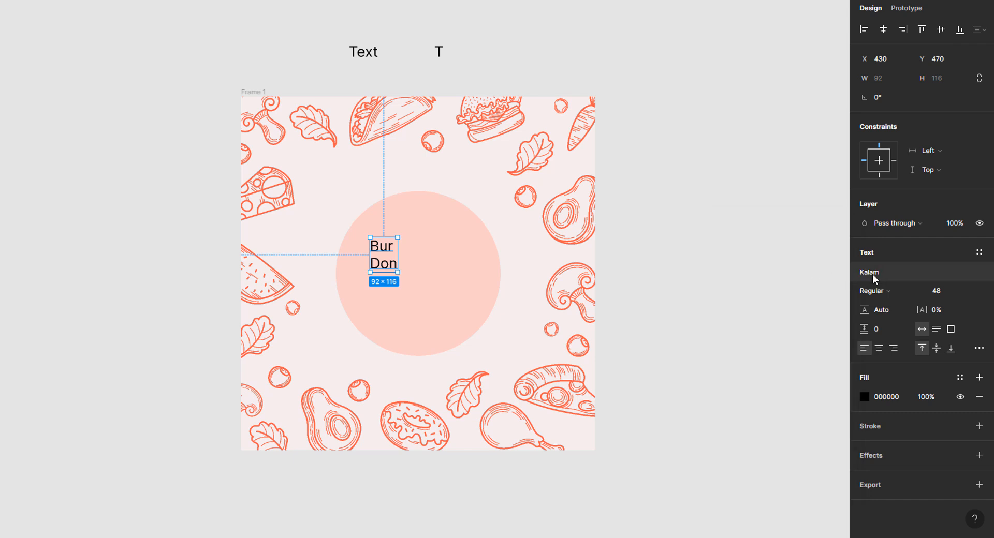
click(916, 291)
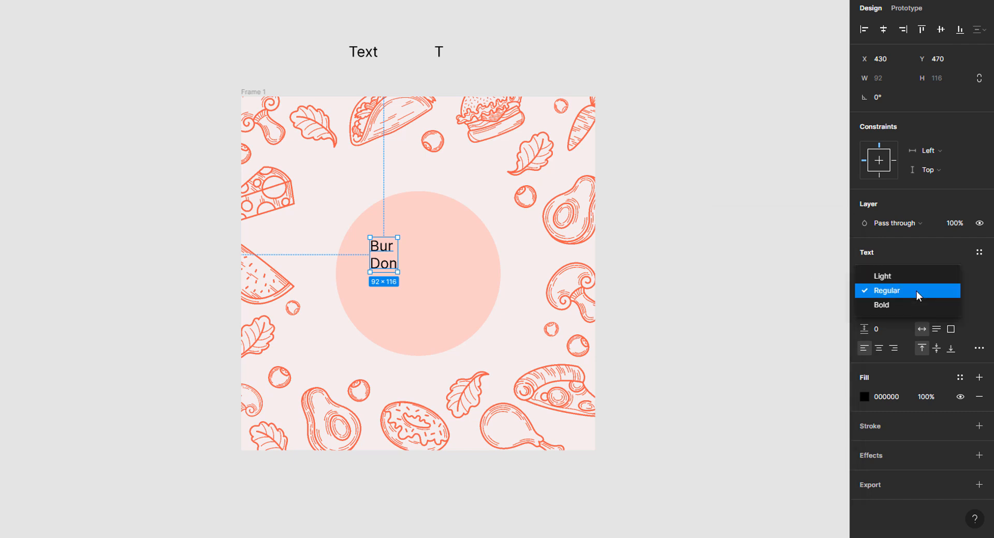
click(917, 306)
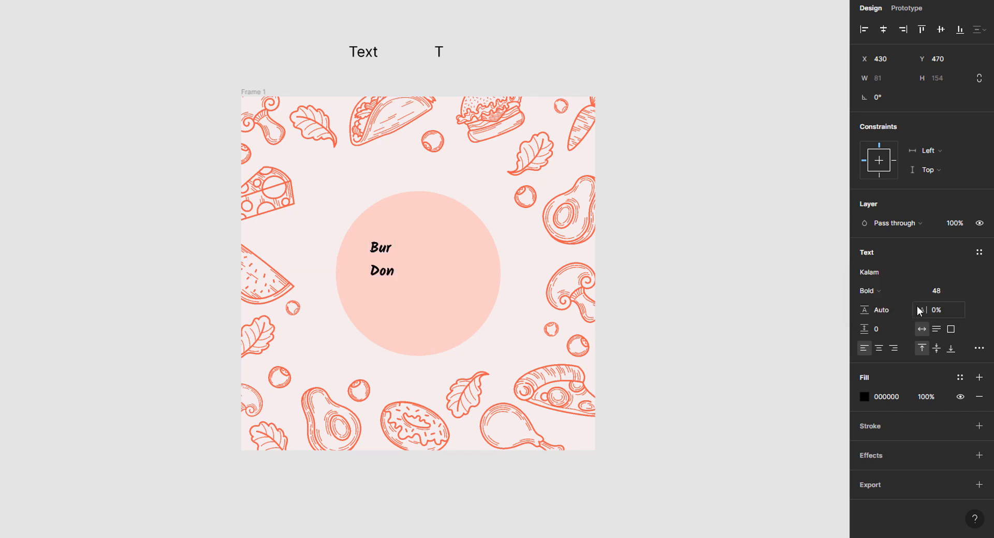
- Set the text's font size to 160 and line height to 100%, and centre-align its two lines
click(968, 291)
click(967, 294)
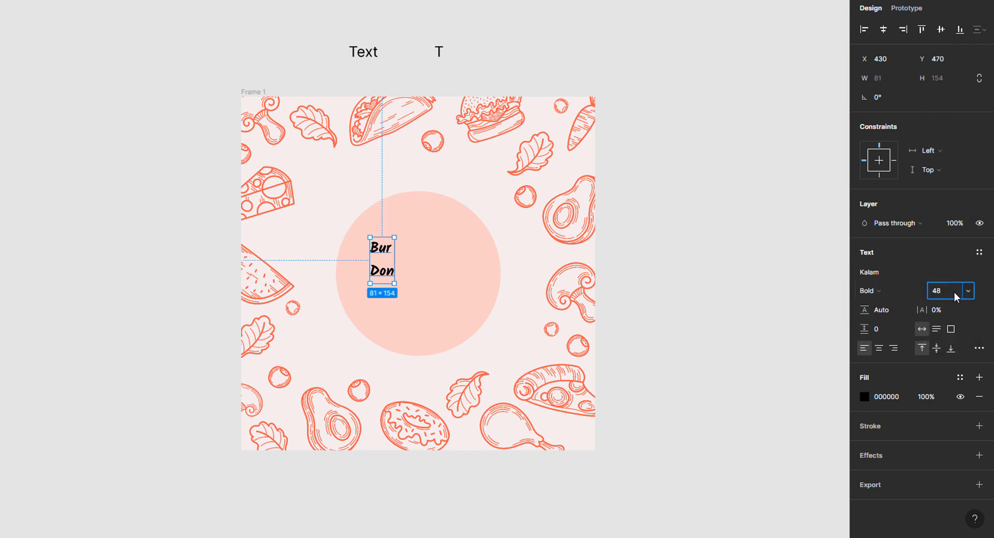
key(Return)
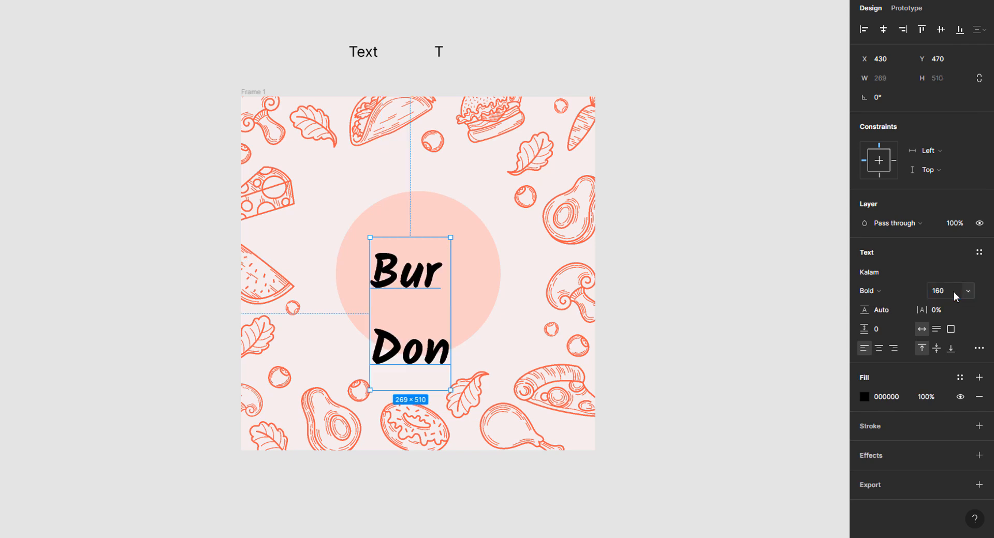
click(898, 310)
text(100%)
key(Return)
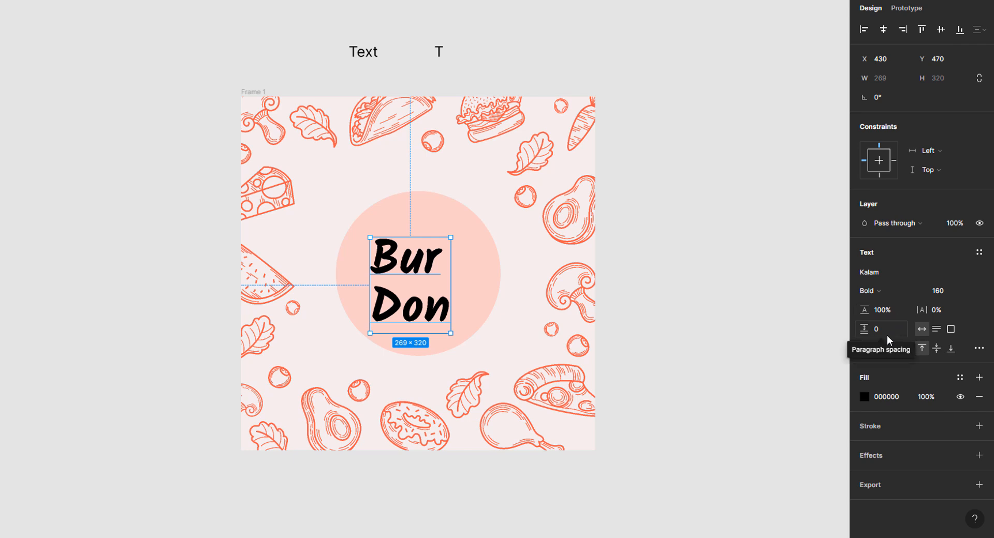
click(880, 349)
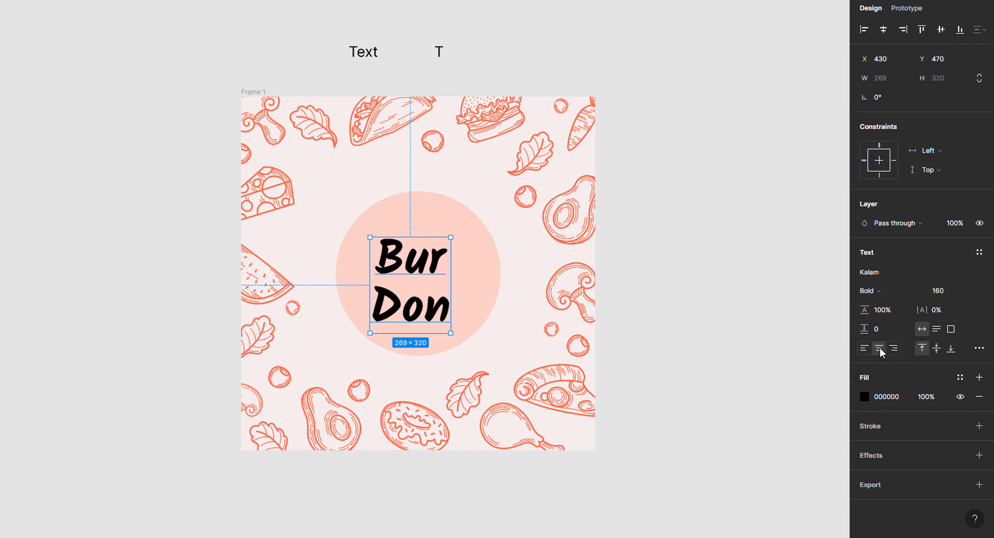
- Set the text's fill colour to 7A2219 and centre it horizontally and vertically in Frame 1
click(905, 396)
text(7a2219)
key(Return)
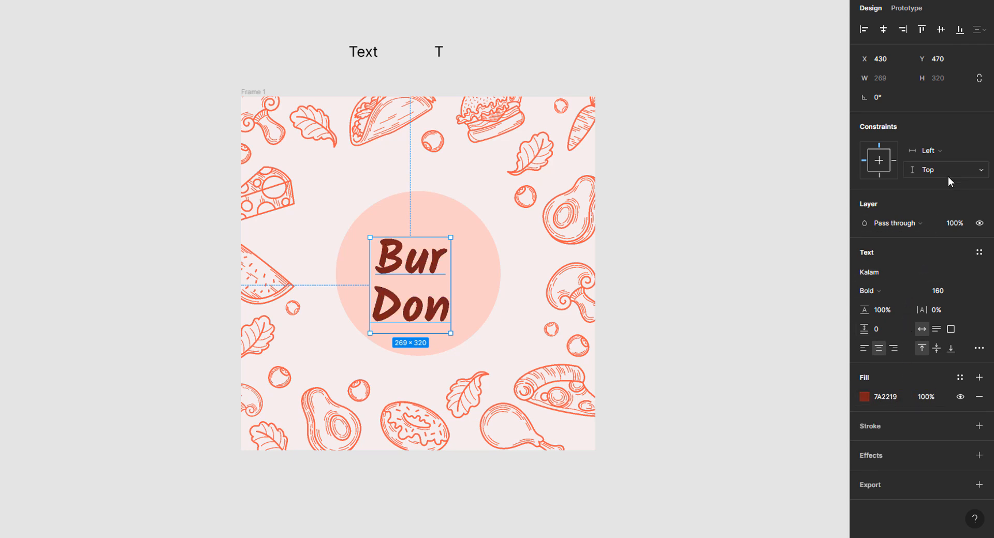
click(883, 31)
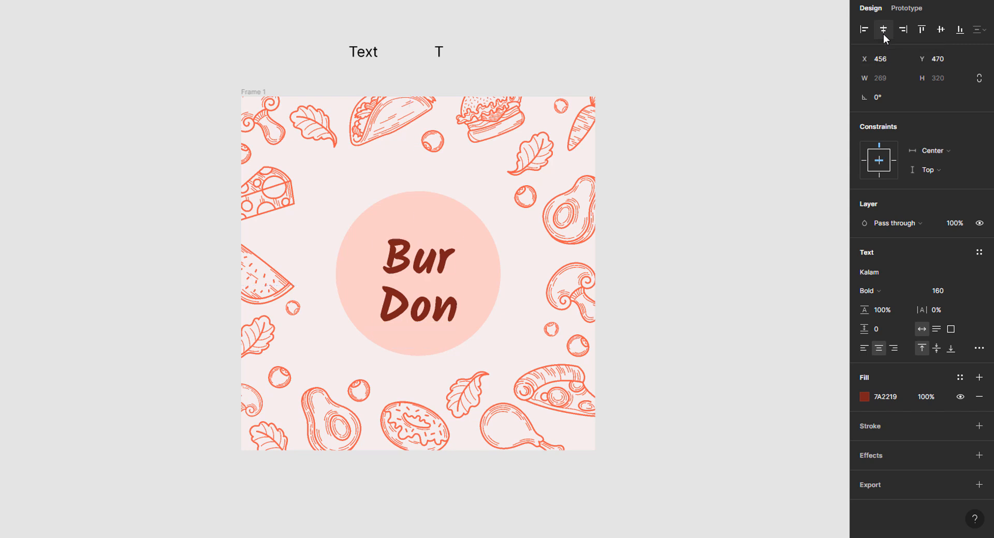
click(940, 34)
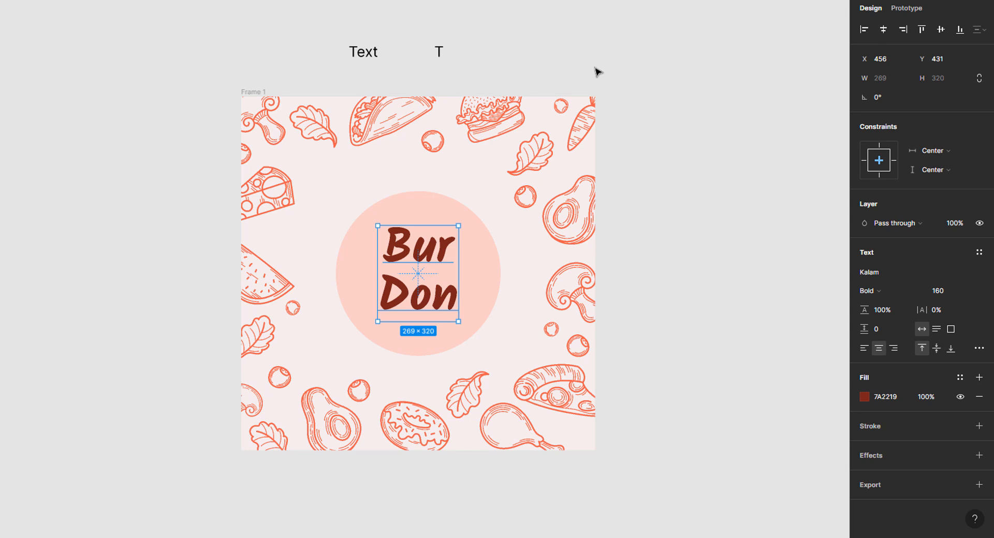
click(547, 72)
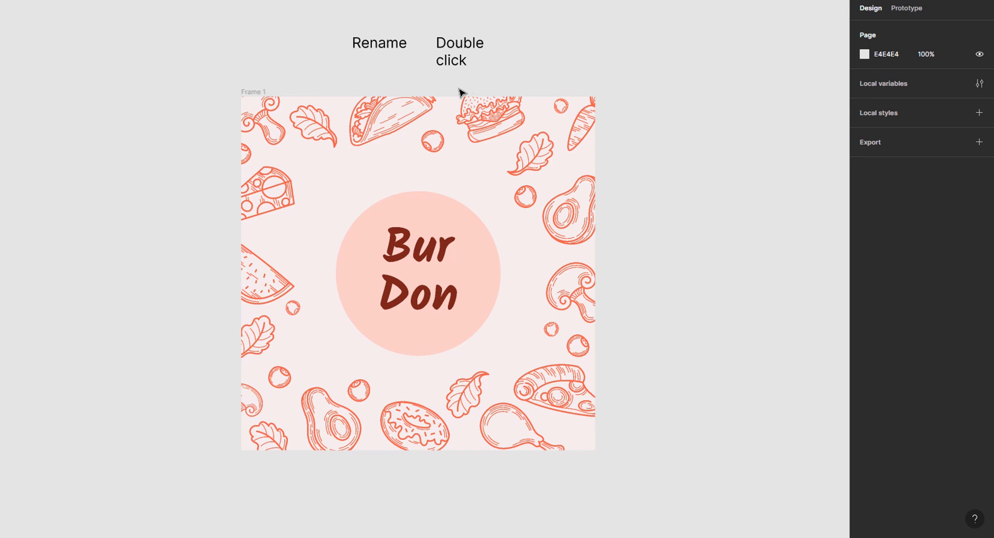
- Rename Frame 1 as "Top"
click(260, 93)
double_click(261, 93)
text(Top)
key(Return)
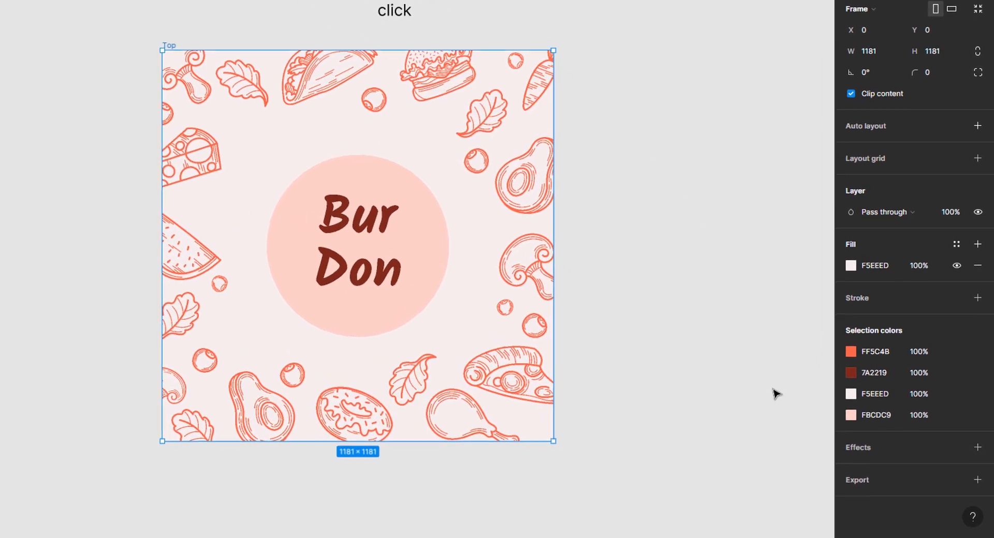
- Export the Top frame as a PNG at 2x and check the file in the browser's downloads
click(975, 477)
scroll(925, 475, down, 2)
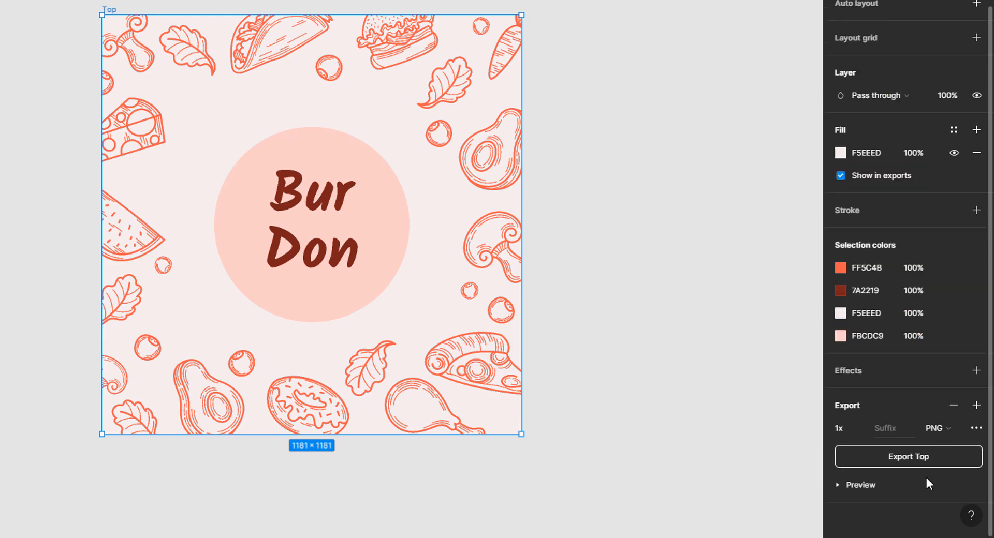
click(861, 430)
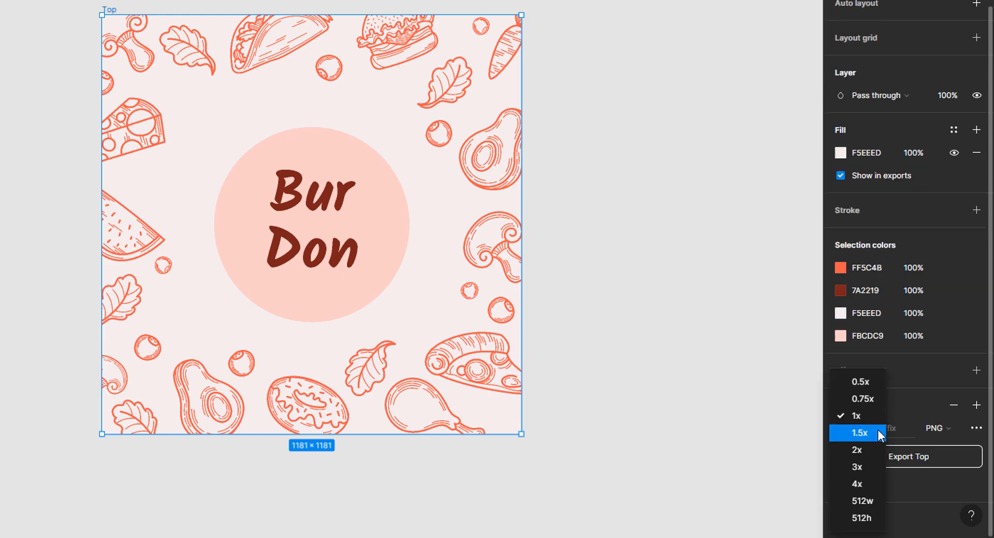
click(874, 451)
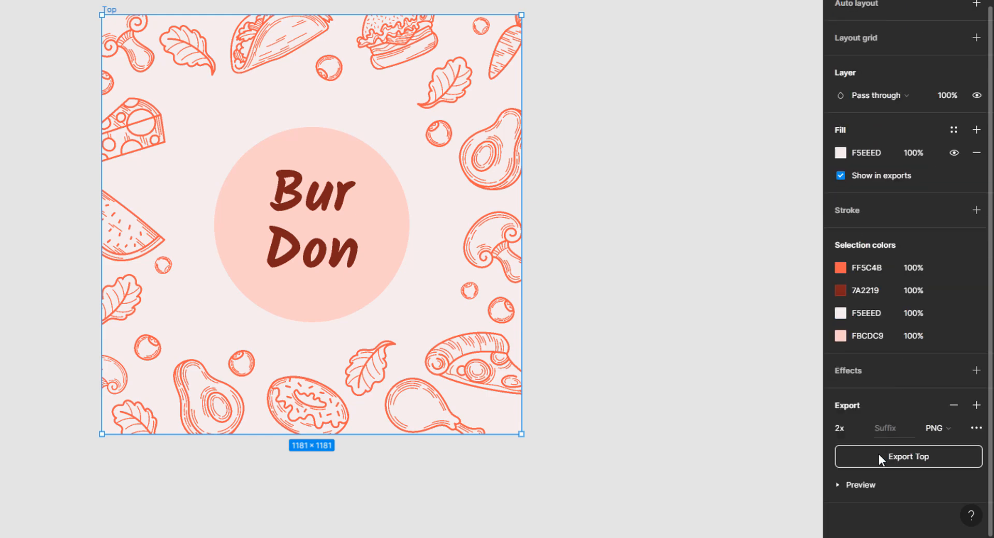
click(878, 455)
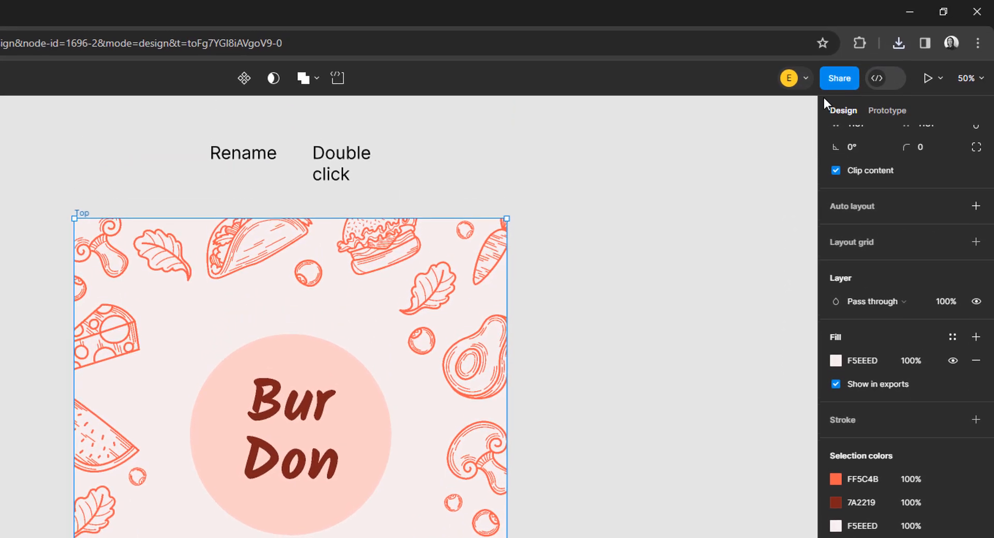
click(897, 46)
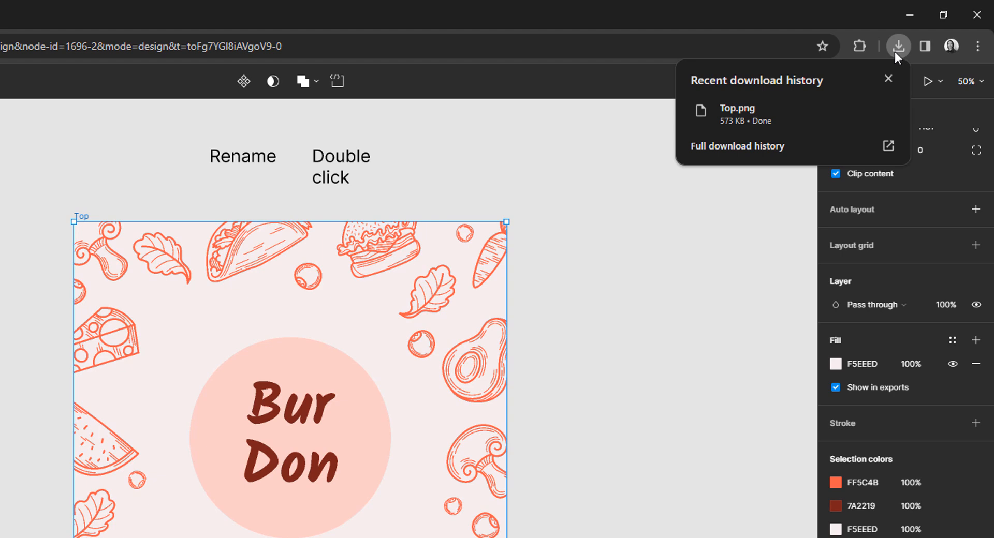
click(895, 52)
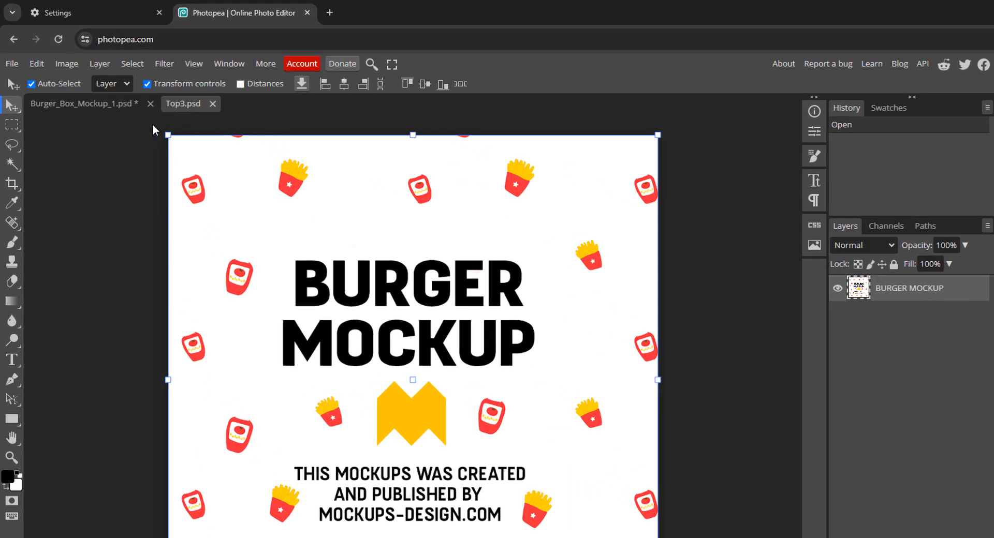
- In Photopea, place Top.png from Downloads into Top3.psd at its default size and delete the original BURGER MOCKUP layer
click(10, 65)
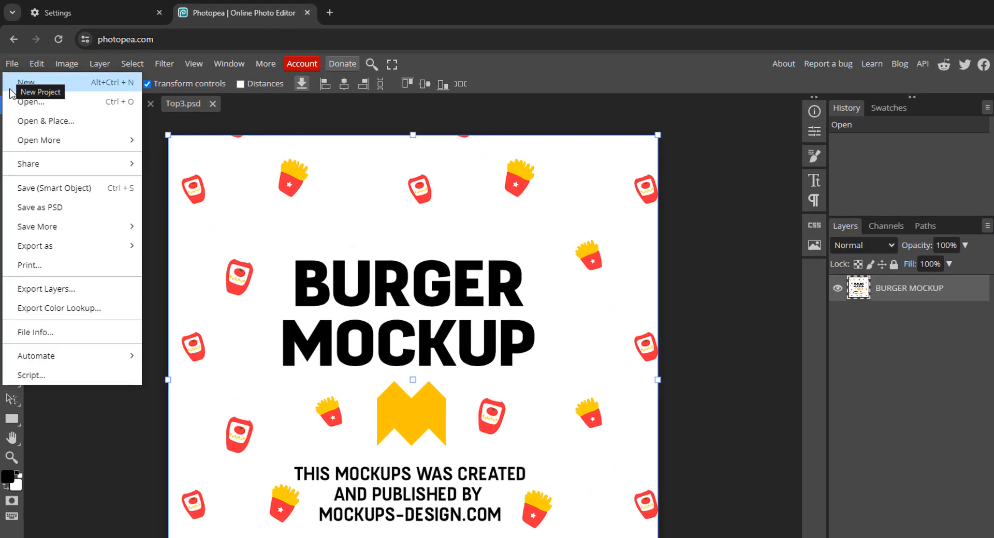
click(88, 121)
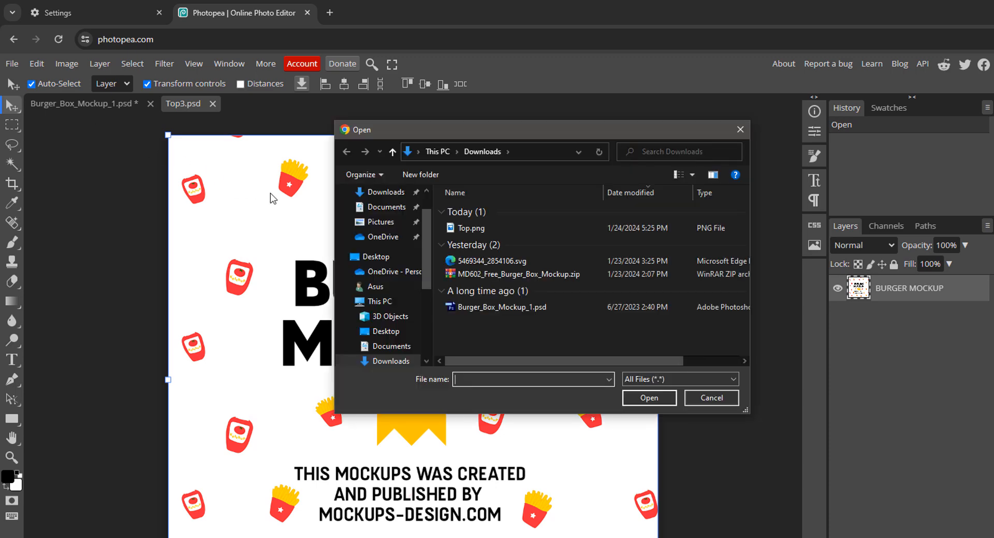
click(527, 231)
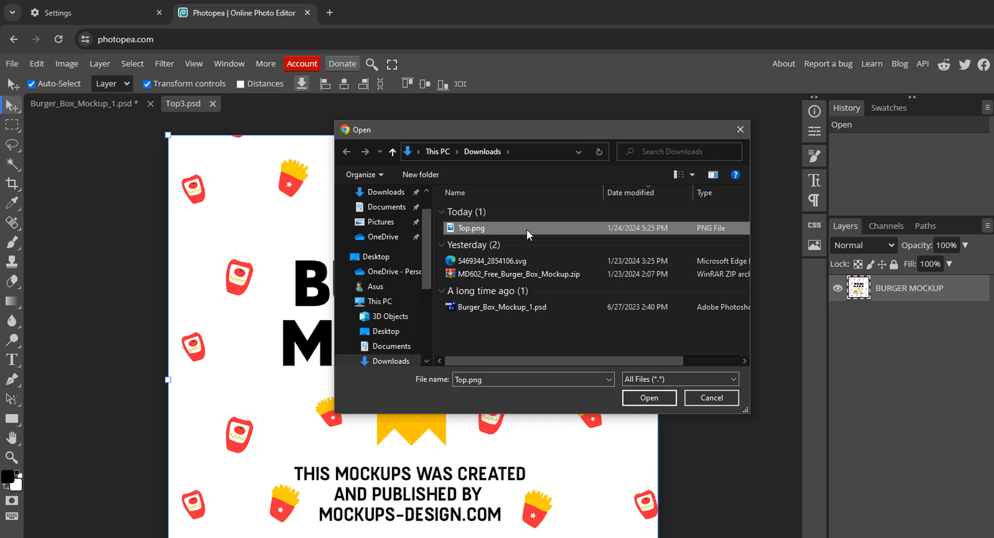
click(632, 399)
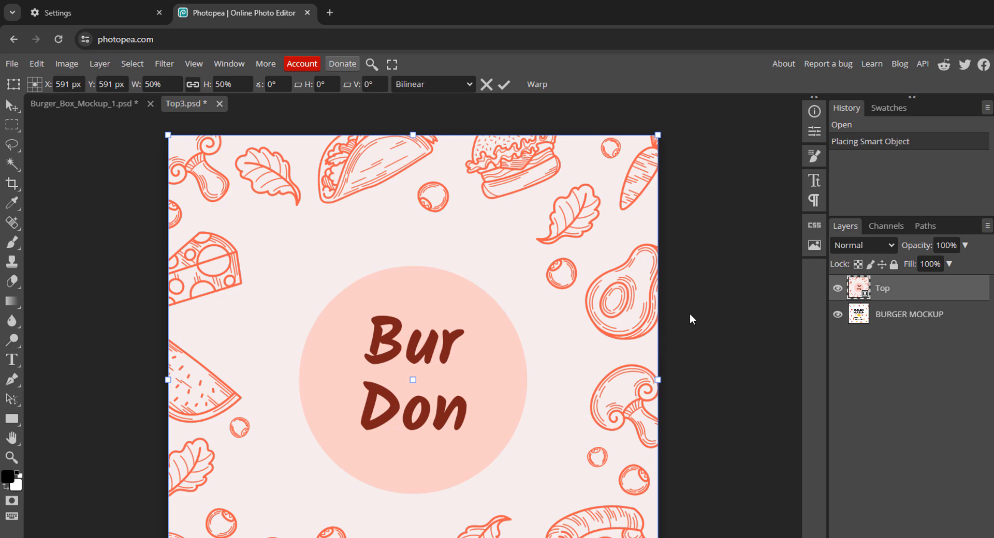
click(506, 88)
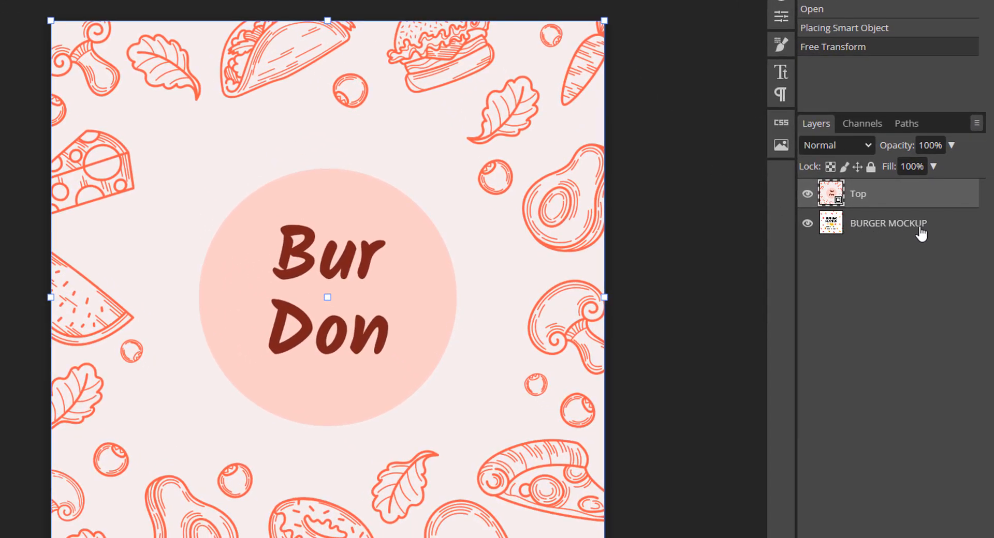
click(951, 284)
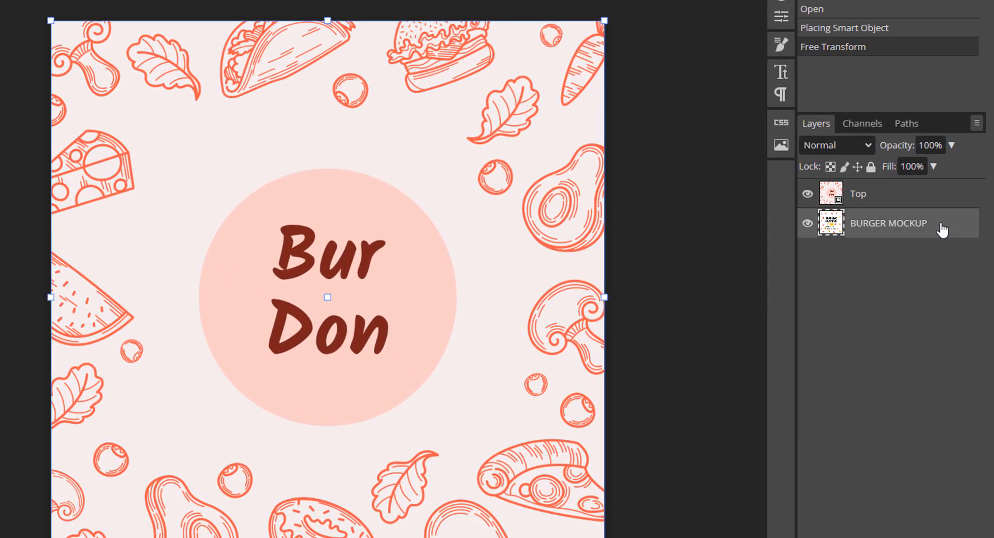
key(Delete)
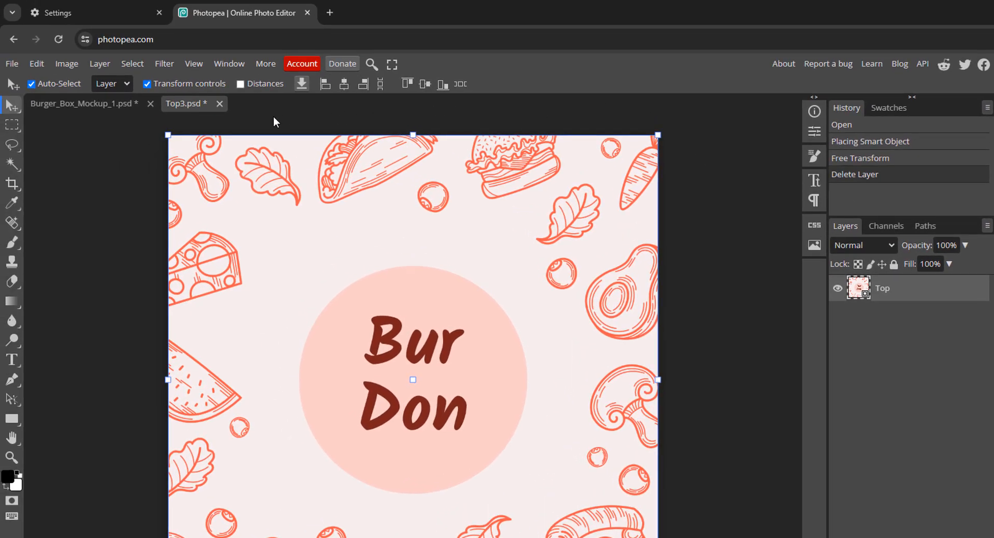
- Save the Top3.psd smart object and return to Burger_Box_Mockup_1.psd, leaving no layer selected
click(13, 65)
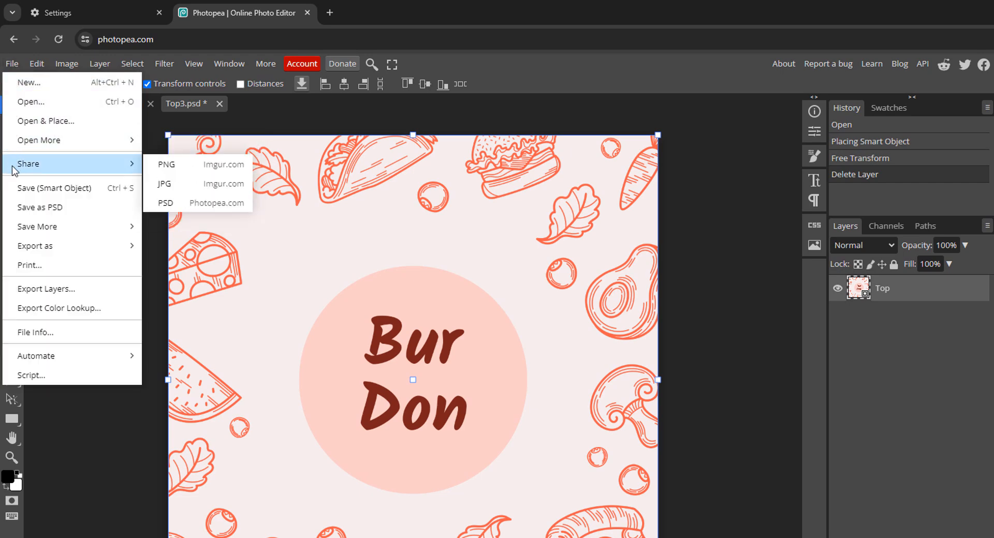
click(97, 187)
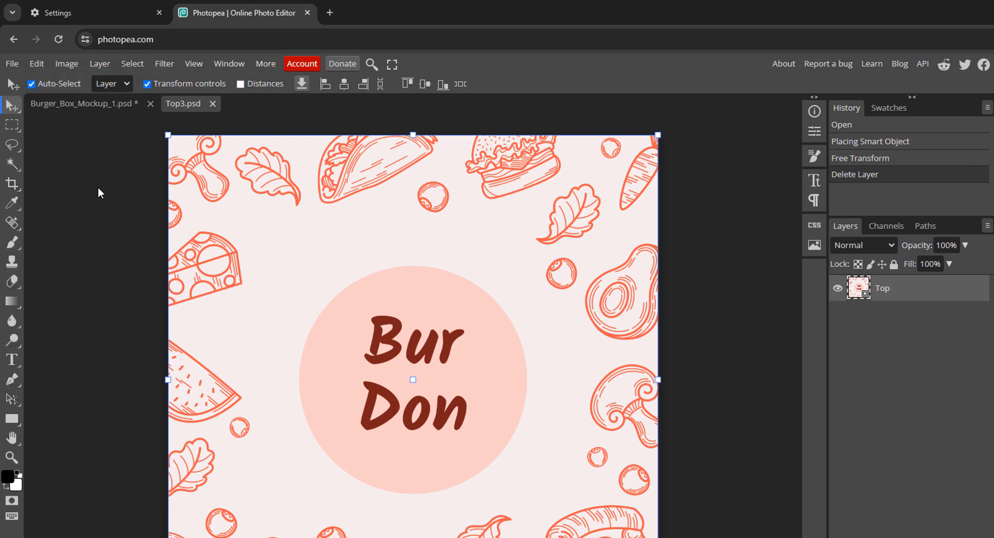
click(109, 106)
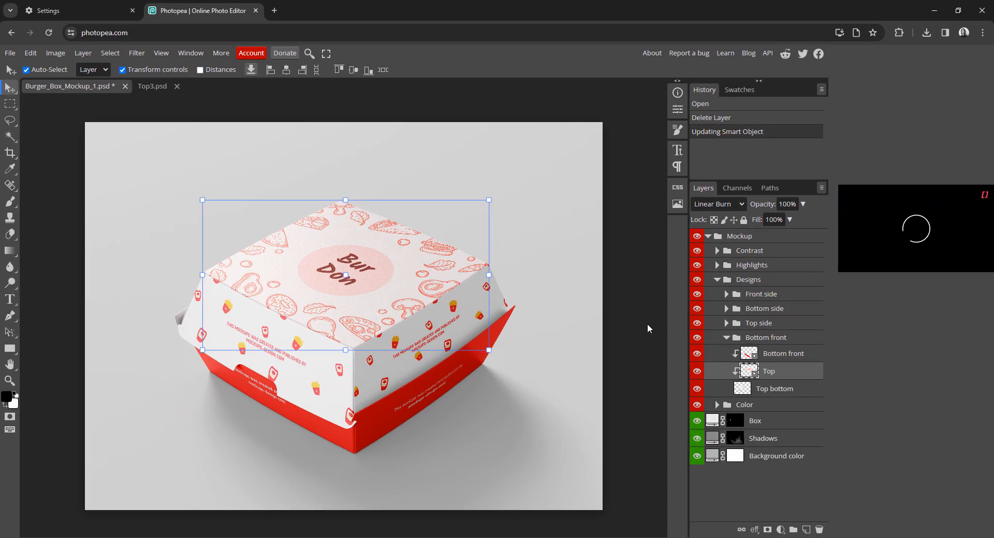
click(654, 420)
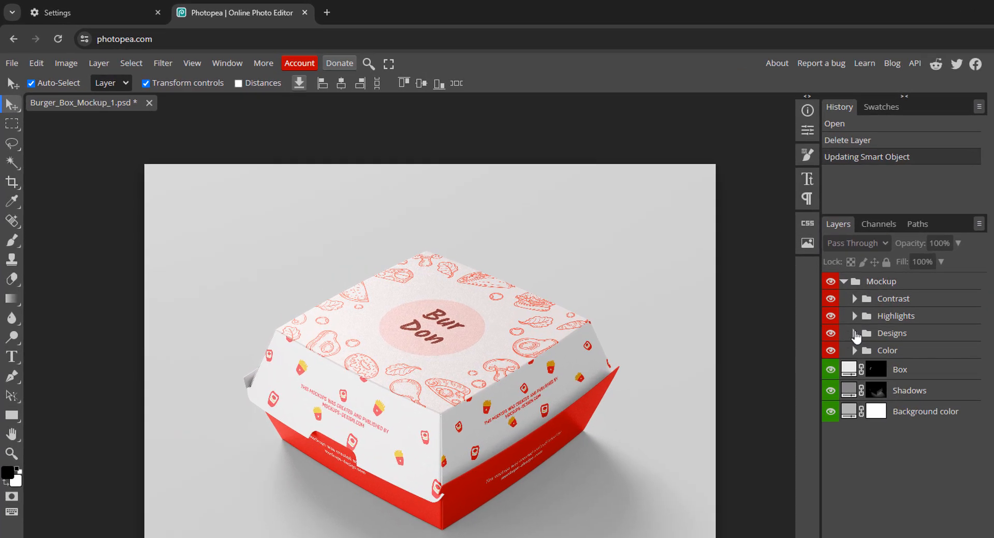
- Open the smart object in the Front side group of Designs for editing
click(854, 333)
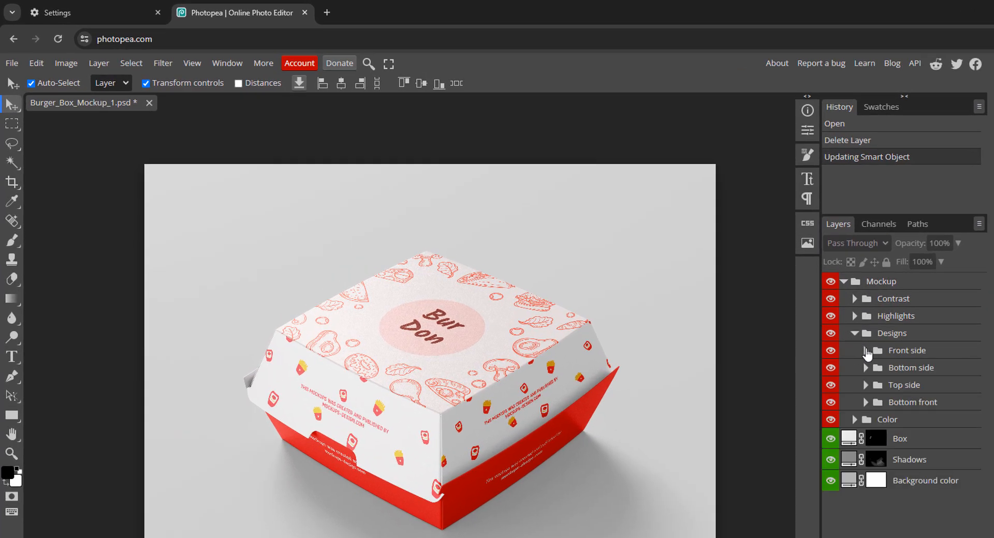
click(865, 352)
double_click(894, 371)
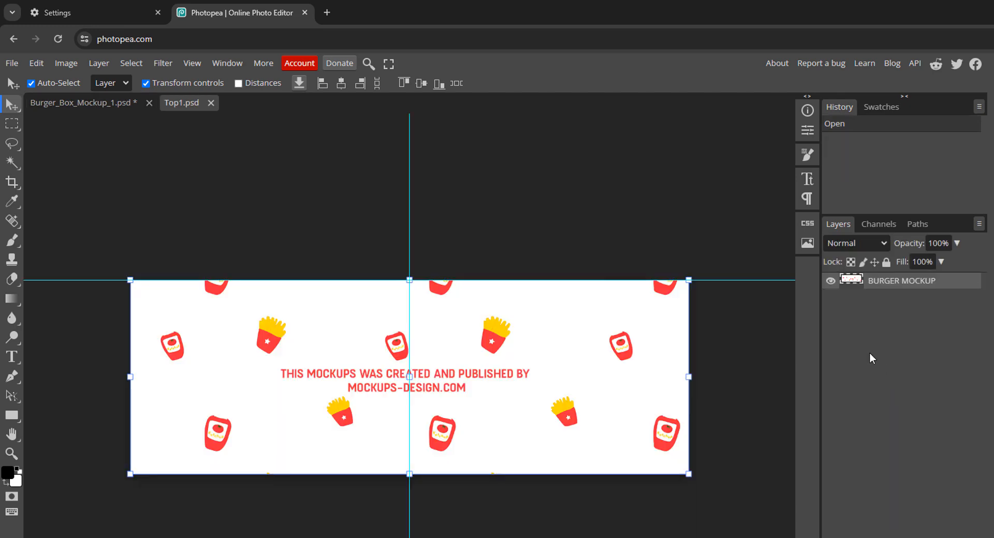
- Check the width and height of the BURGER MOCKUP layer in Top1.psd
click(806, 111)
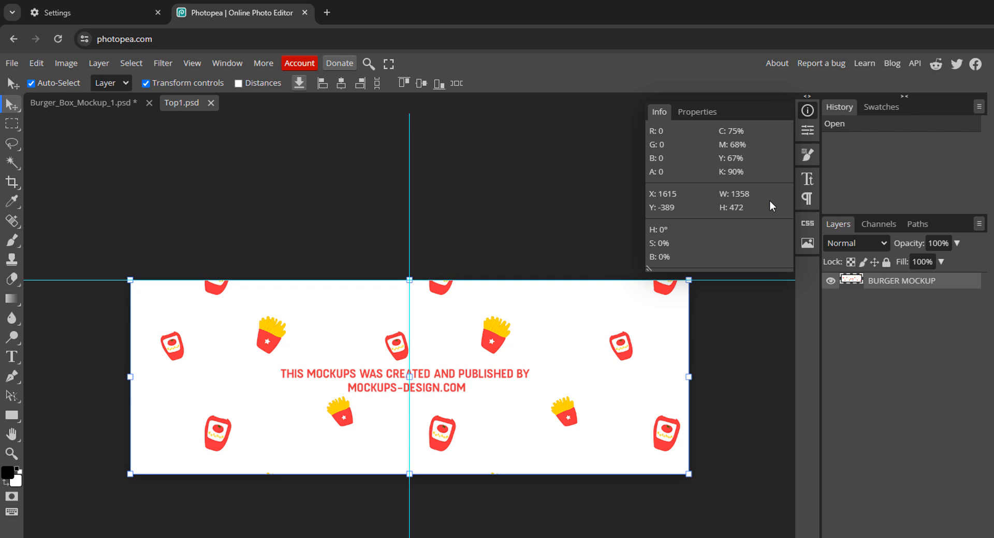
click(799, 114)
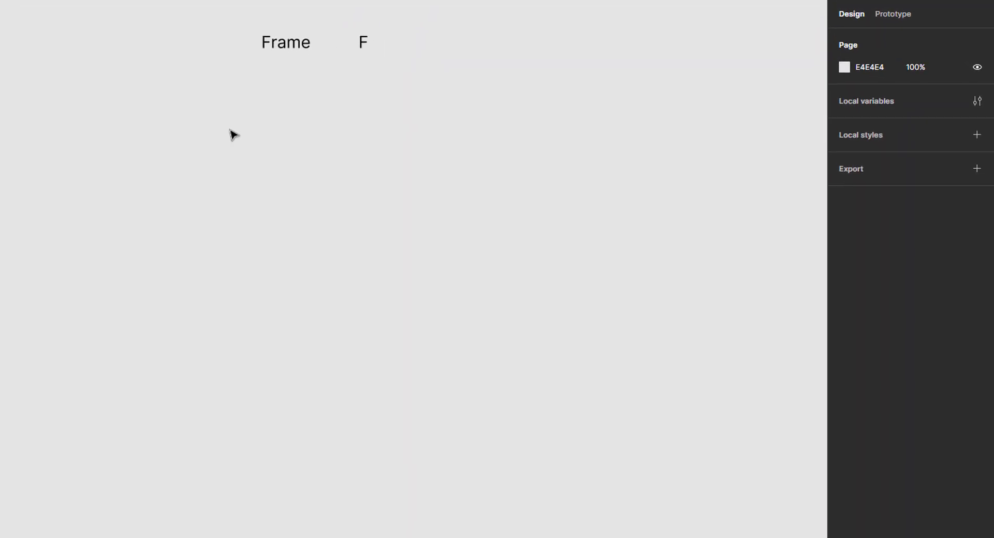
- In Figma, create a new frame on the empty canvas and size it to 1358 × 472
key(f)
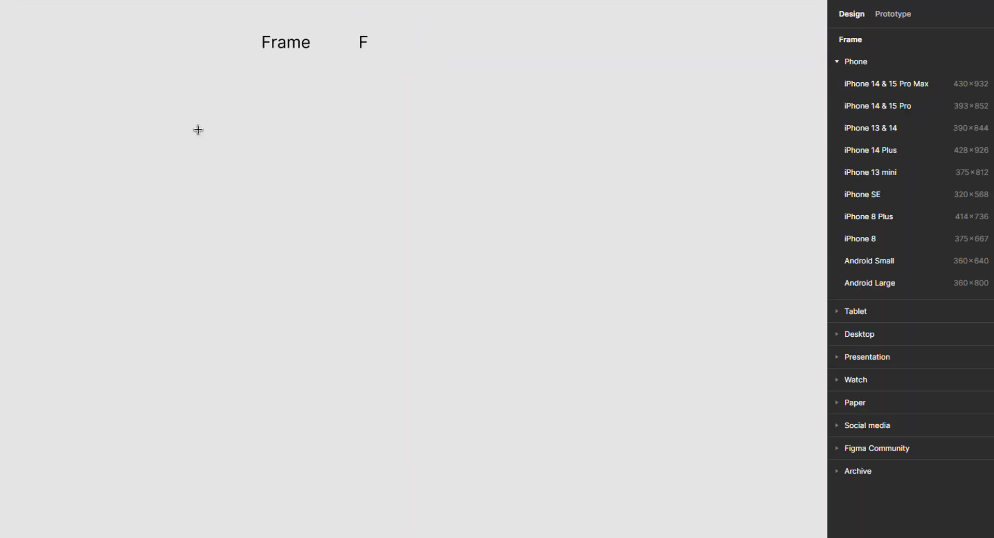
click(173, 128)
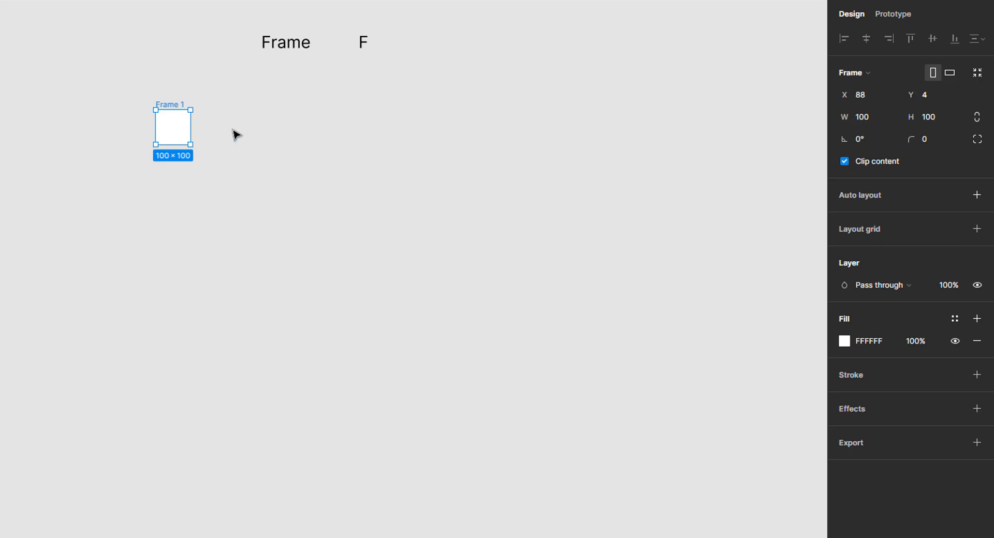
click(886, 117)
text(1358)
key(Return)
click(942, 118)
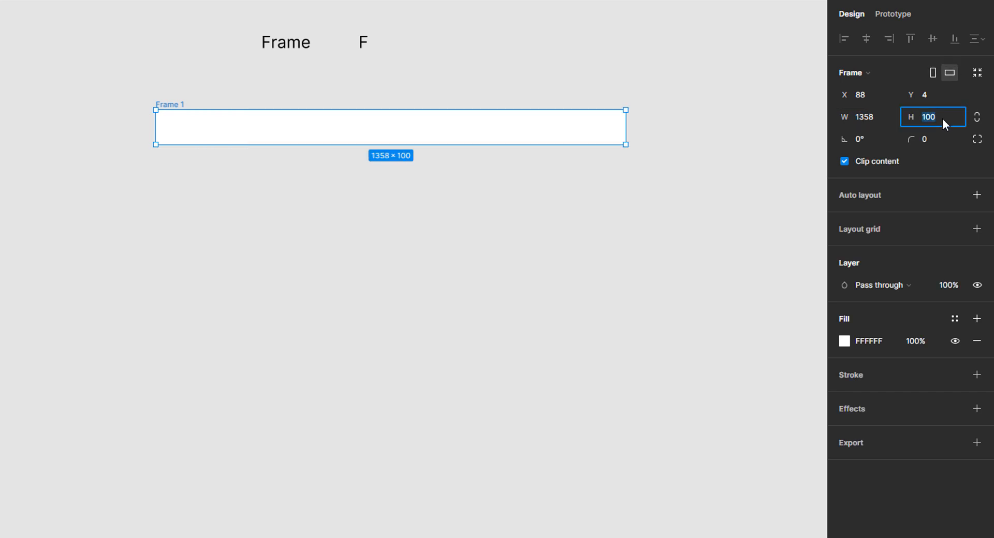
key(Return)
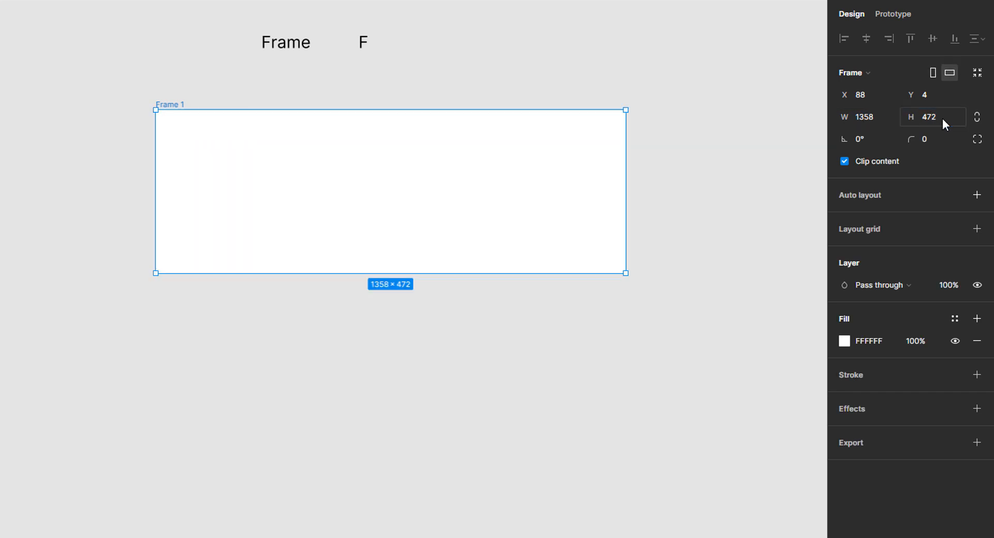
- Set the fill of the 1358 × 472 frame to F5EEED
click(888, 341)
text(f5ee)
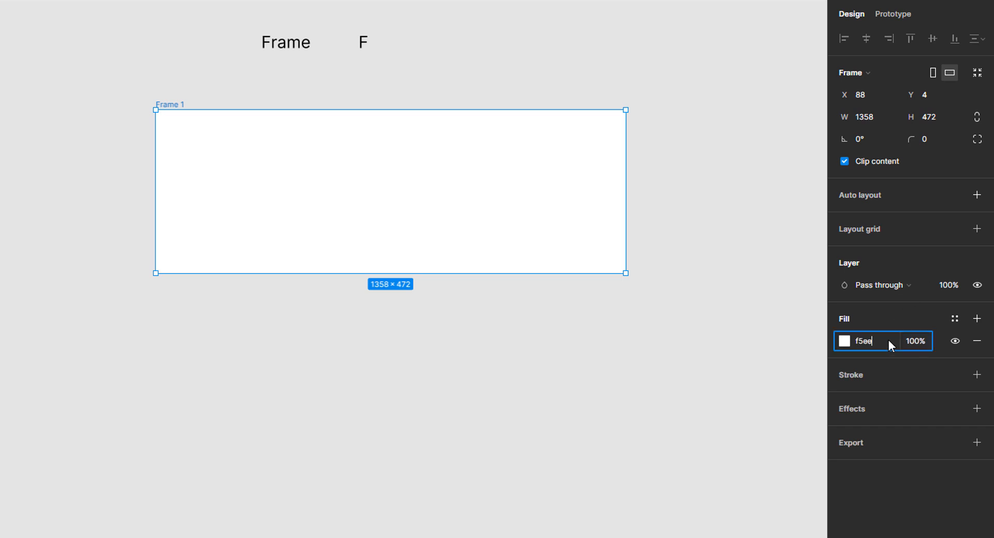
key(Return)
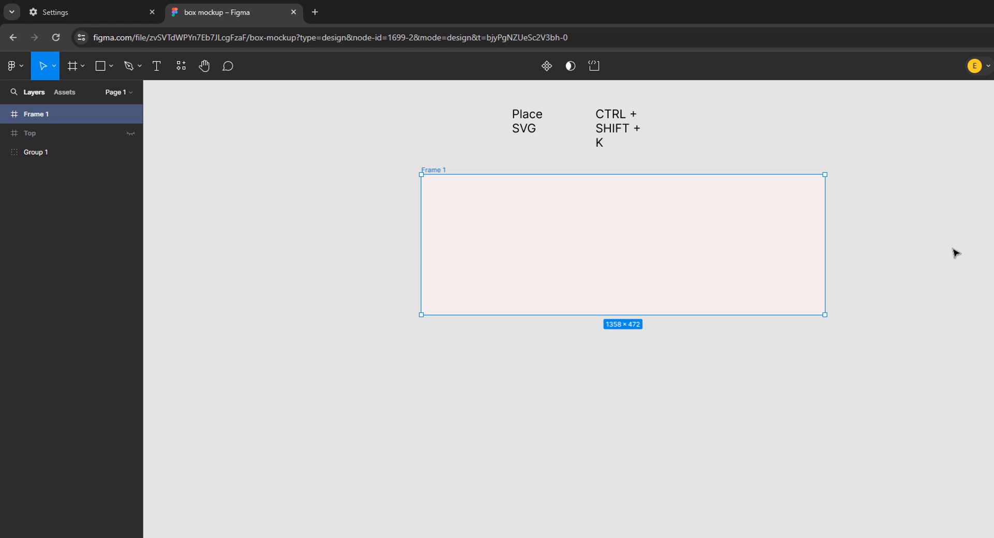
- Place 5469344_2854106.svg from Downloads on the canvas and scale the imported artwork by 1.6x
key(ctrl+shift+k)
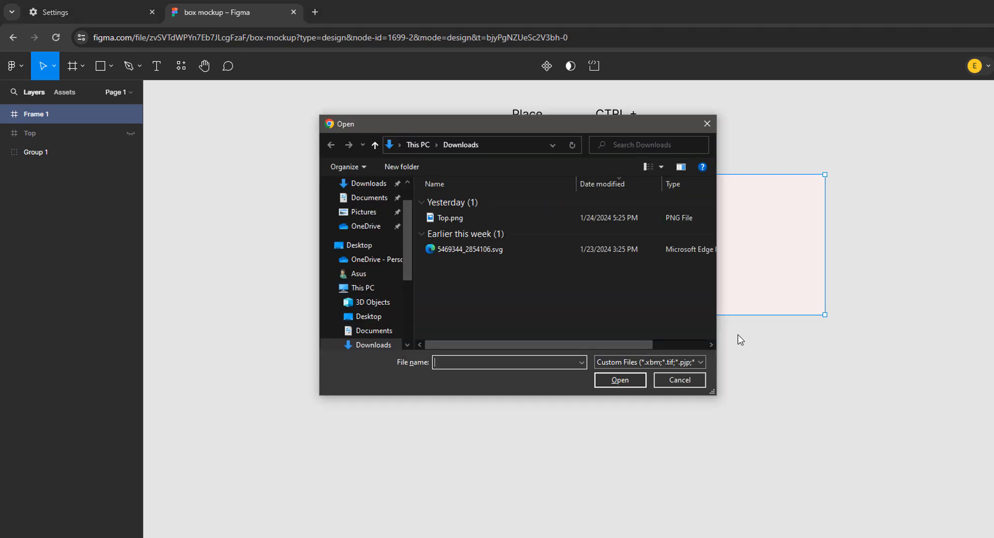
click(526, 251)
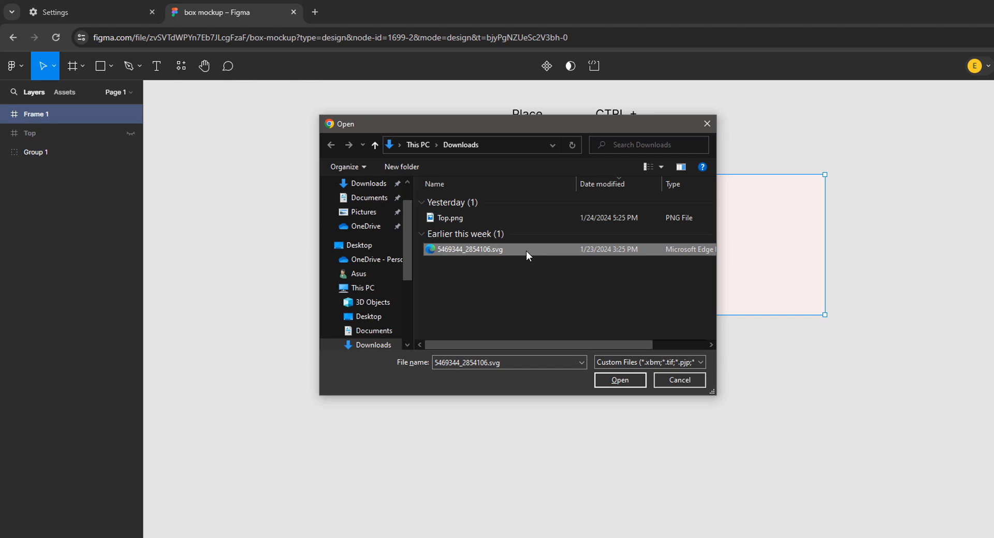
click(600, 379)
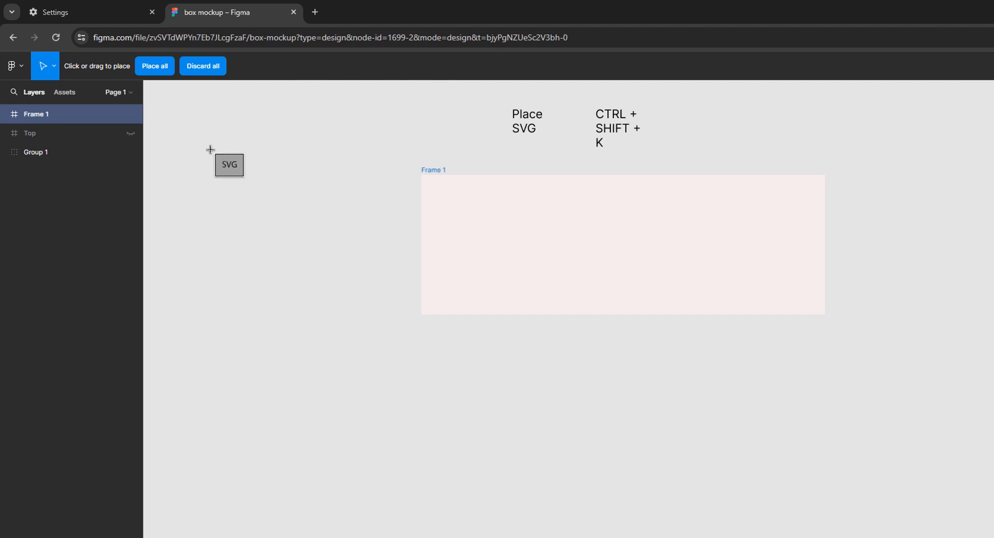
click(160, 69)
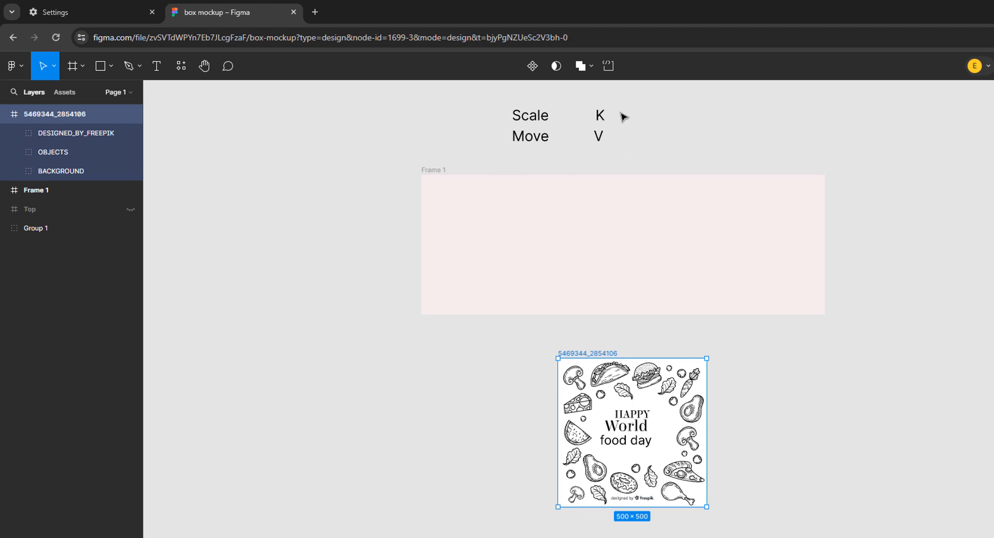
key(k)
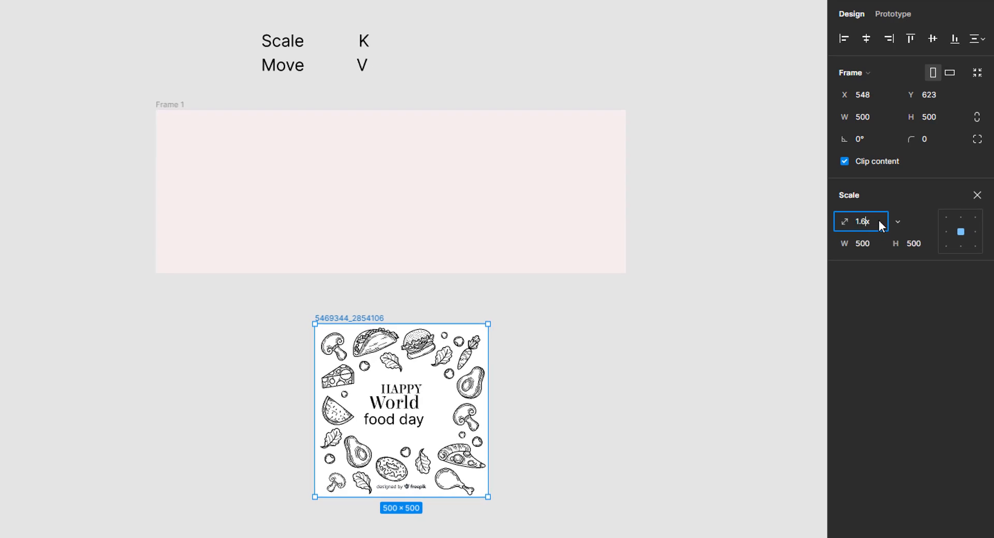
key(Return)
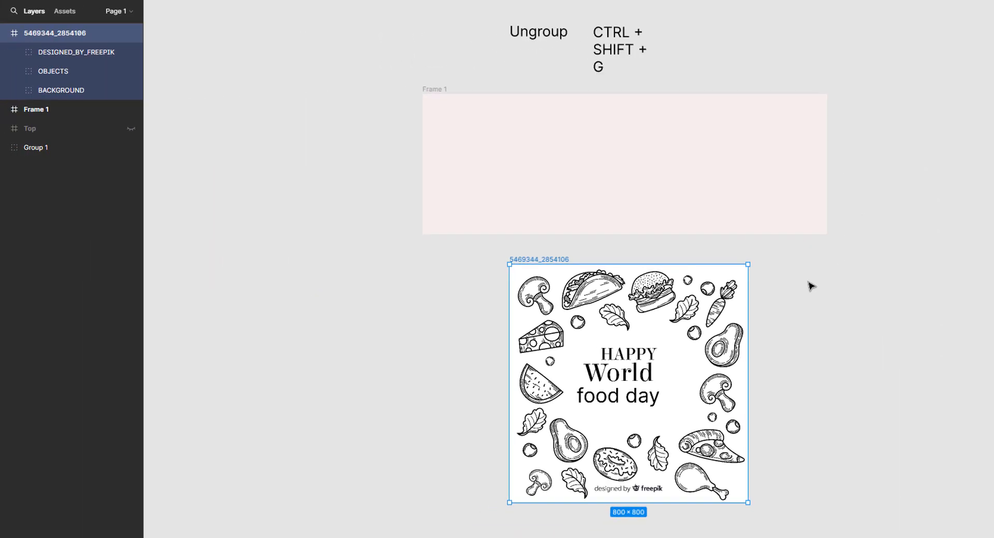
- Ungroup the imported food artwork and delete its white BACKGROUND and DESIGNED_BY_FREEPIK credit
key(ctrl+shift+g)
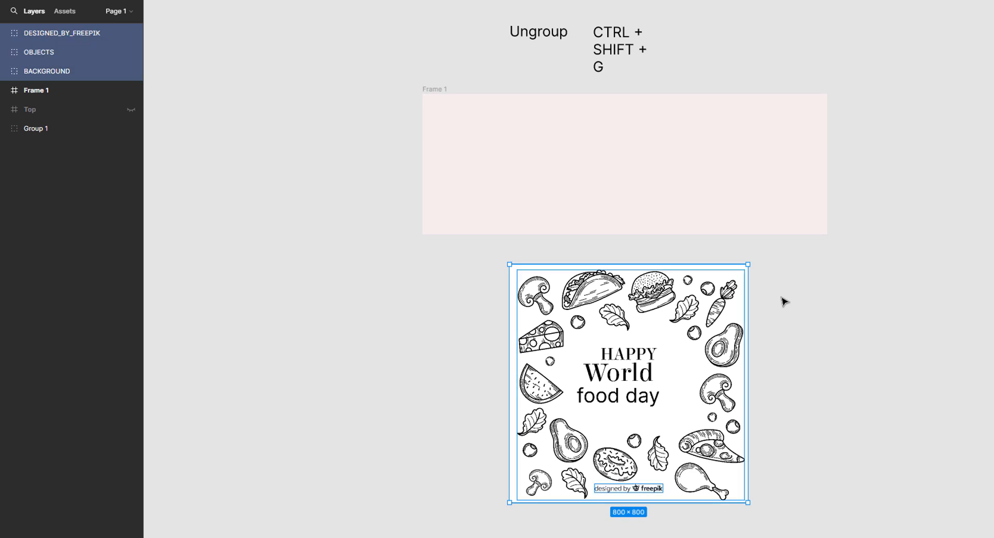
click(784, 301)
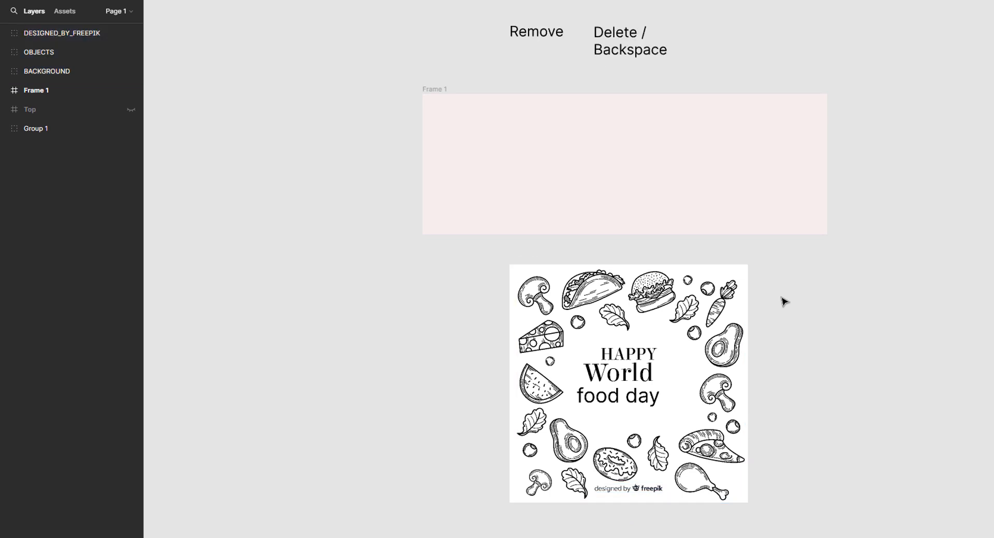
click(743, 273)
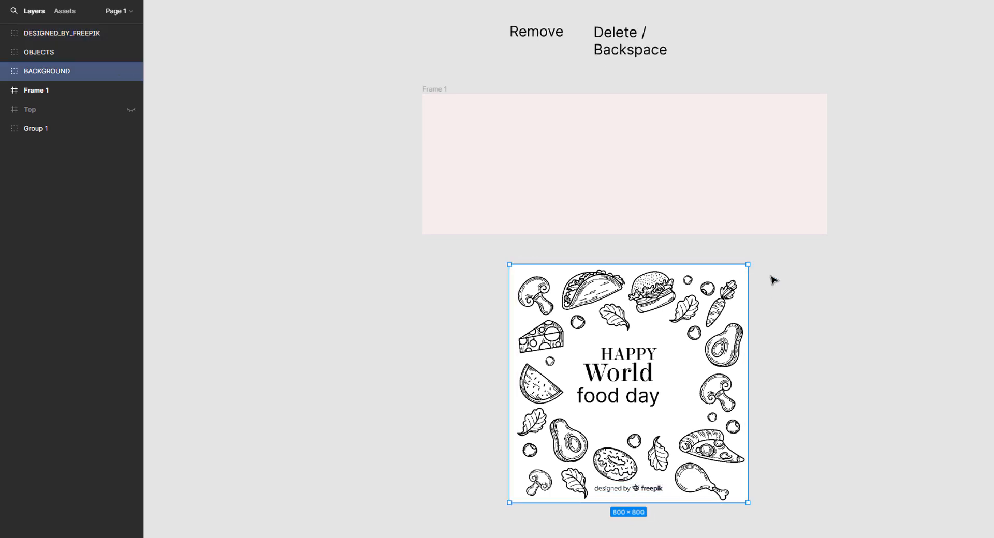
key(Delete)
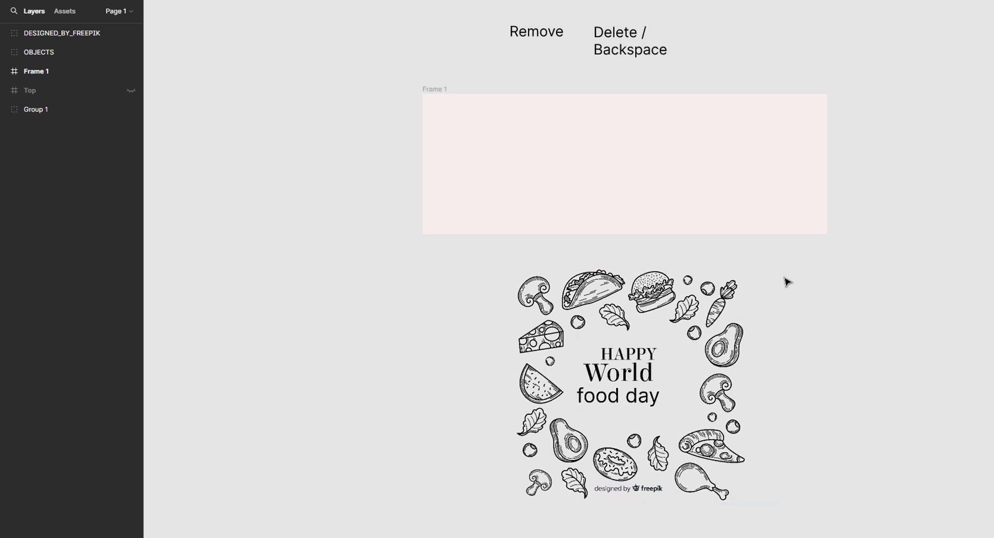
click(657, 490)
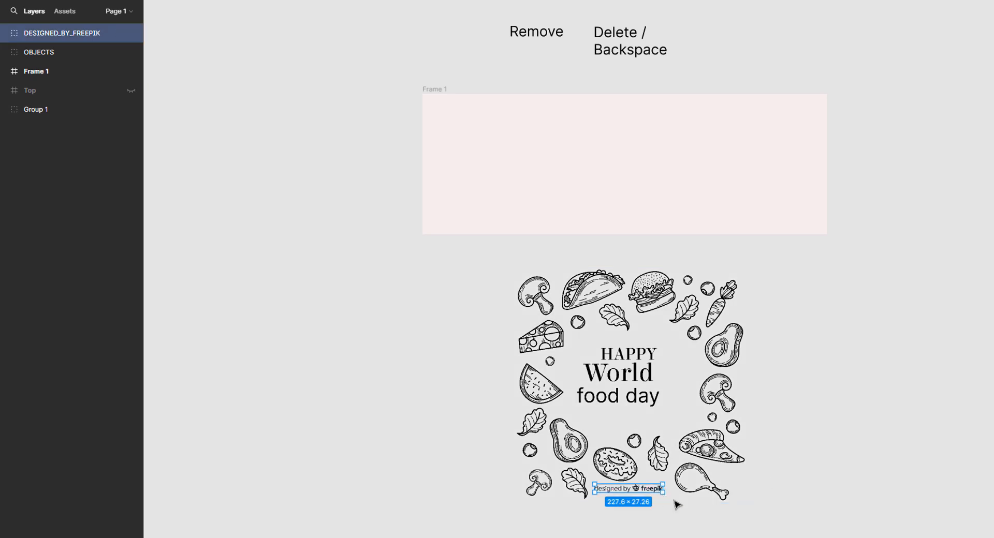
key(Delete)
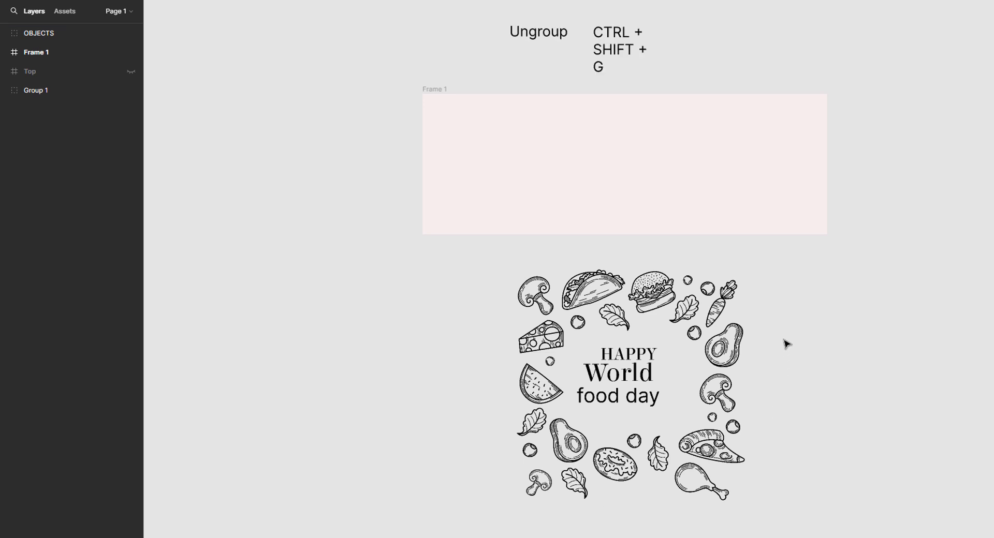
- Ungroup the OBJECTS group into separate food drawings and delete the "Happy World food day" text
click(739, 340)
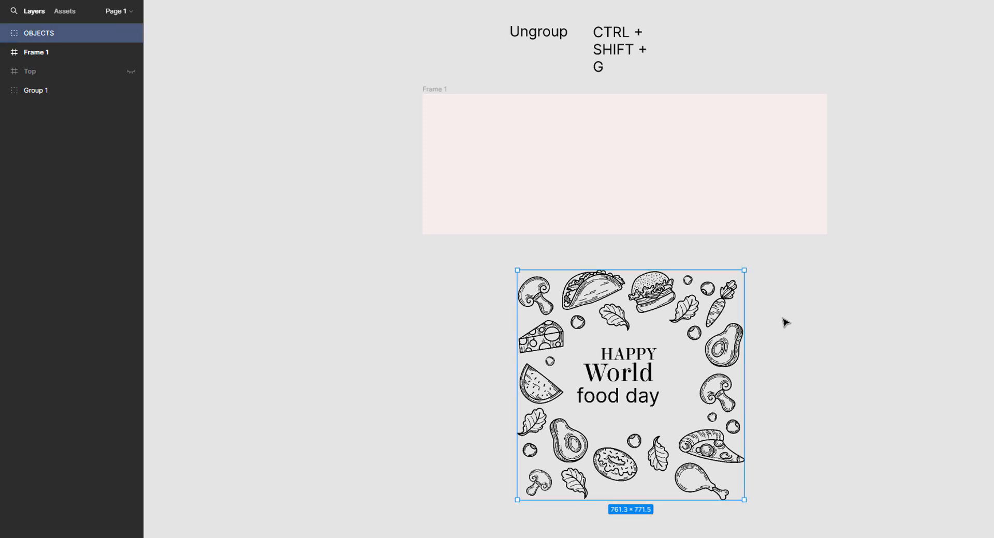
key(ctrl+shift+g)
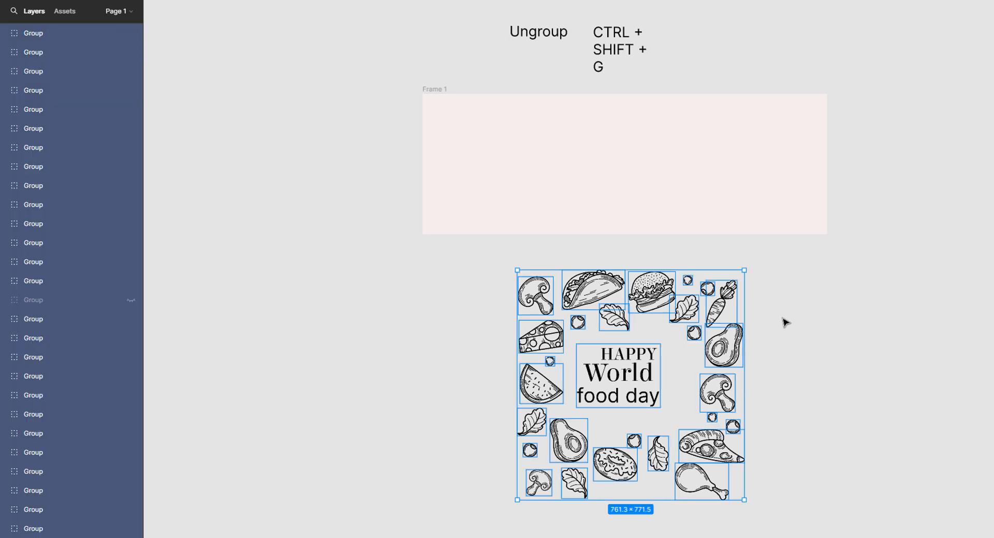
key(Escape)
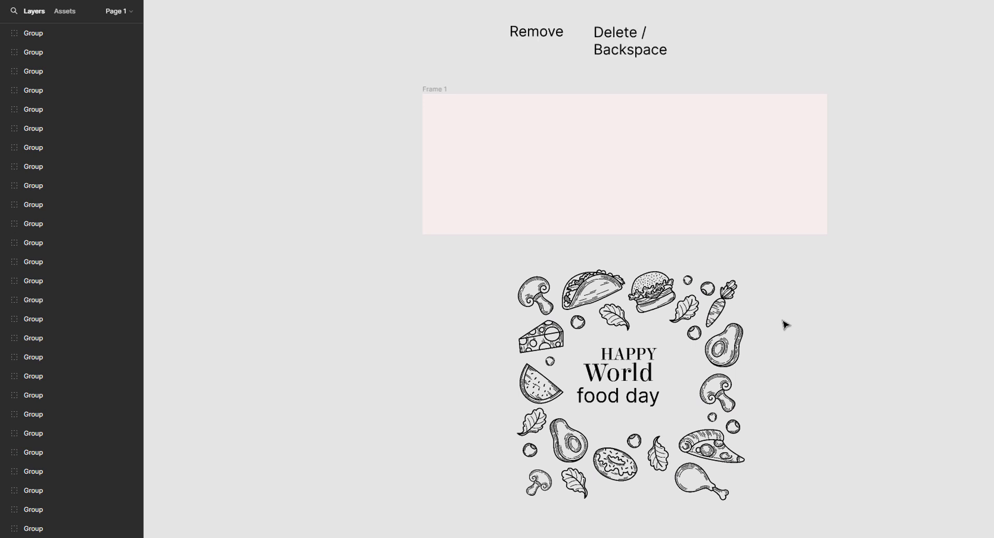
click(624, 371)
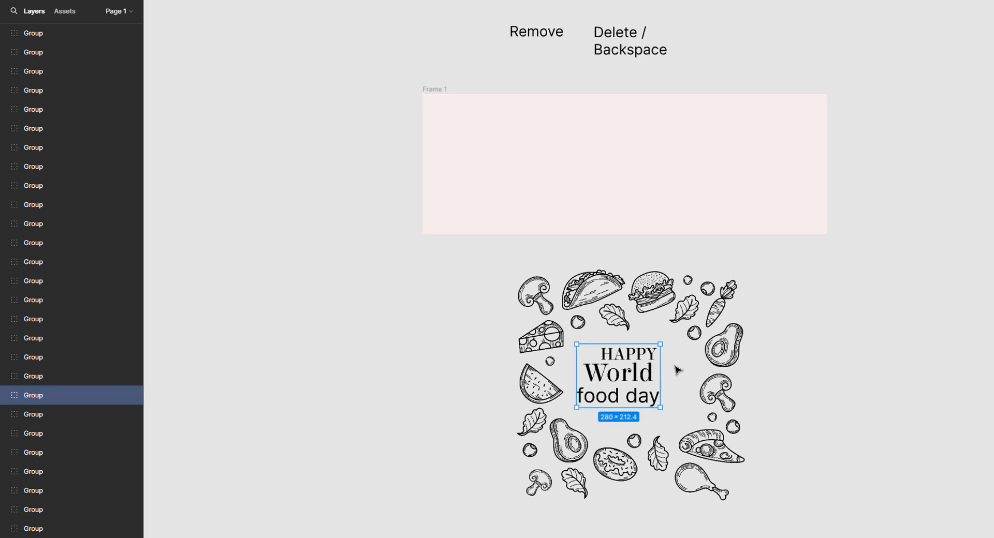
key(Delete)
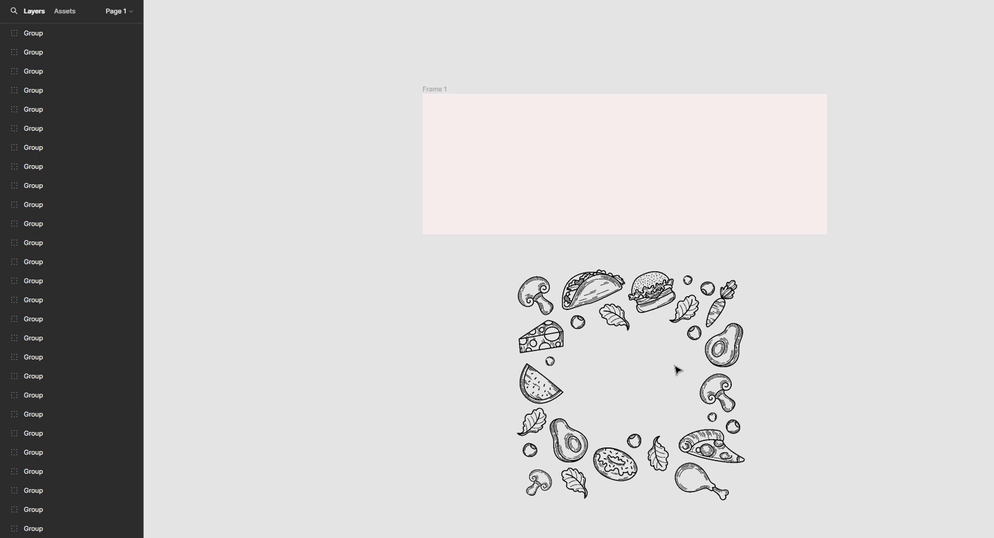
- Move the mushroom, cheese and remaining food drawings into Frame 1, scattering them as a pattern that runs over the edges
click(550, 310)
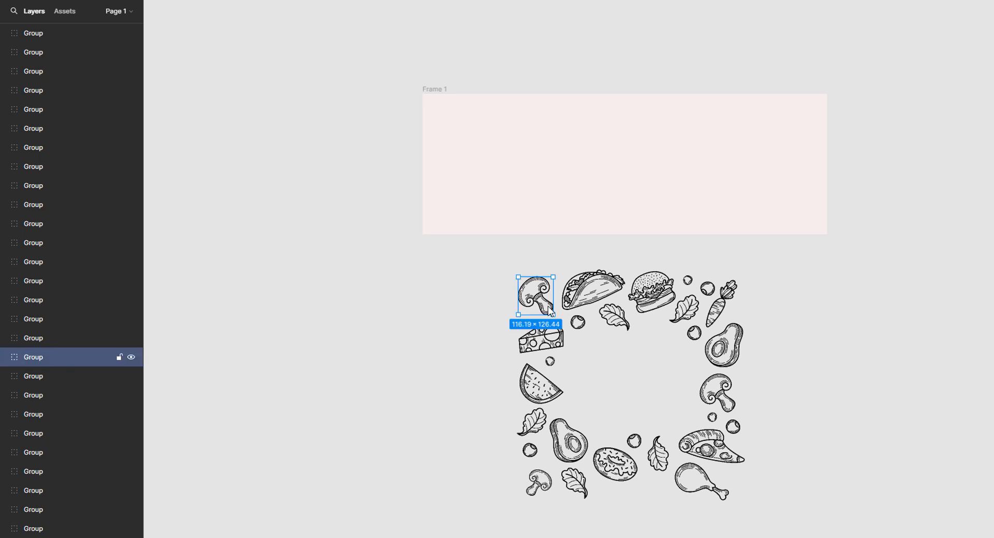
mouse_move(541, 302)
mouse_down()
mouse_move(517, 184)
mouse_move(443, 115)
mouse_up()
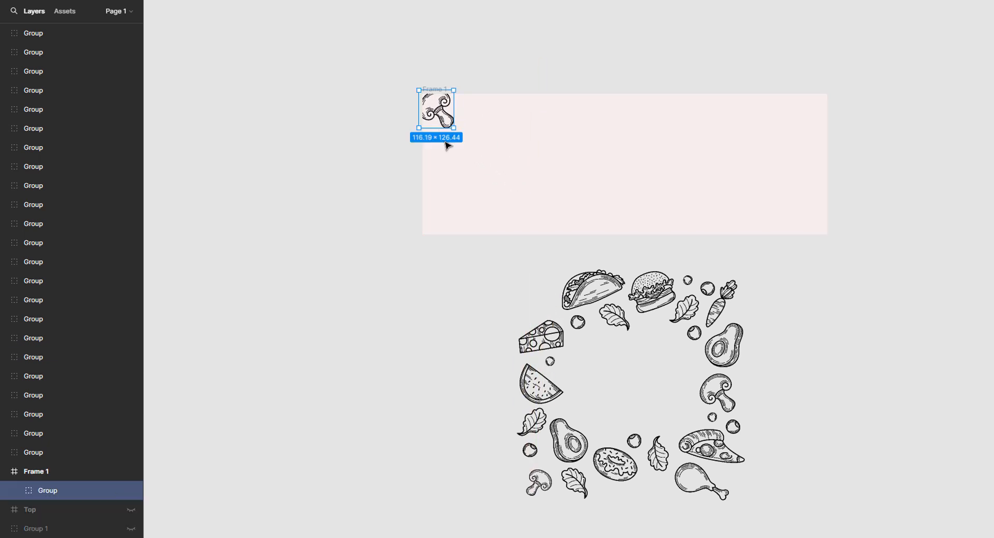
click(538, 334)
mouse_move(538, 334)
mouse_down()
mouse_move(538, 176)
mouse_move(457, 159)
mouse_up()
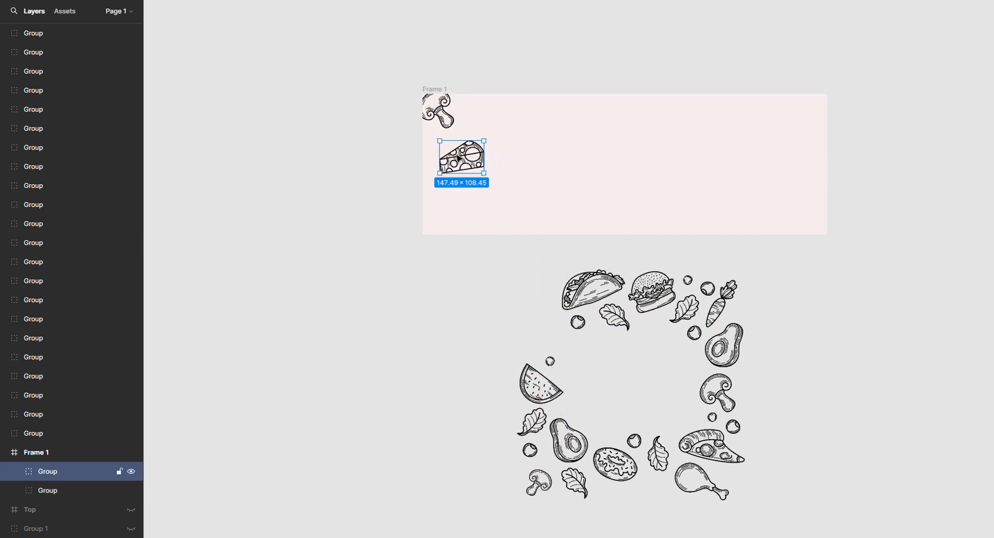
click(455, 208)
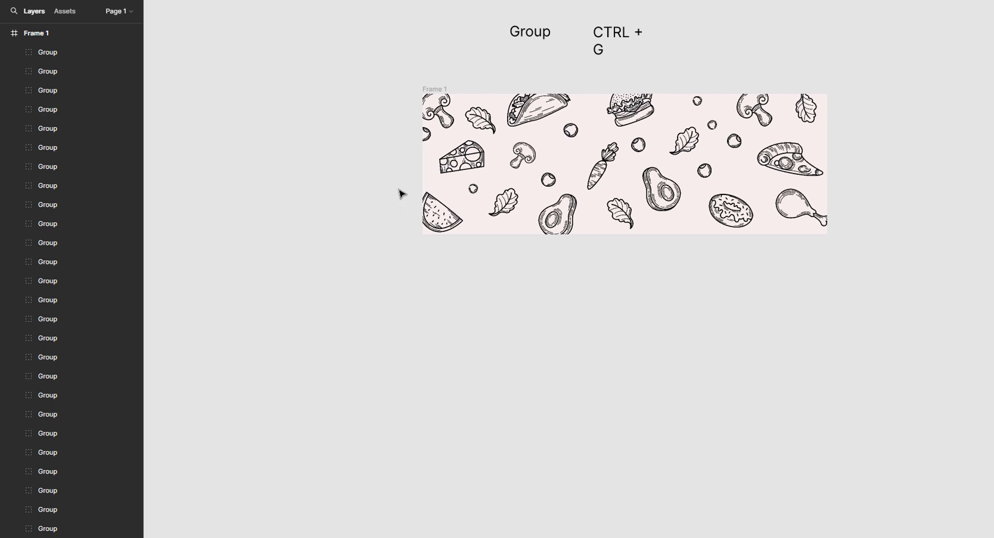
- Group all food drawings inside Frame 1 and shift the group slightly to X -13, Y -20
drag(395, 107, 823, 222)
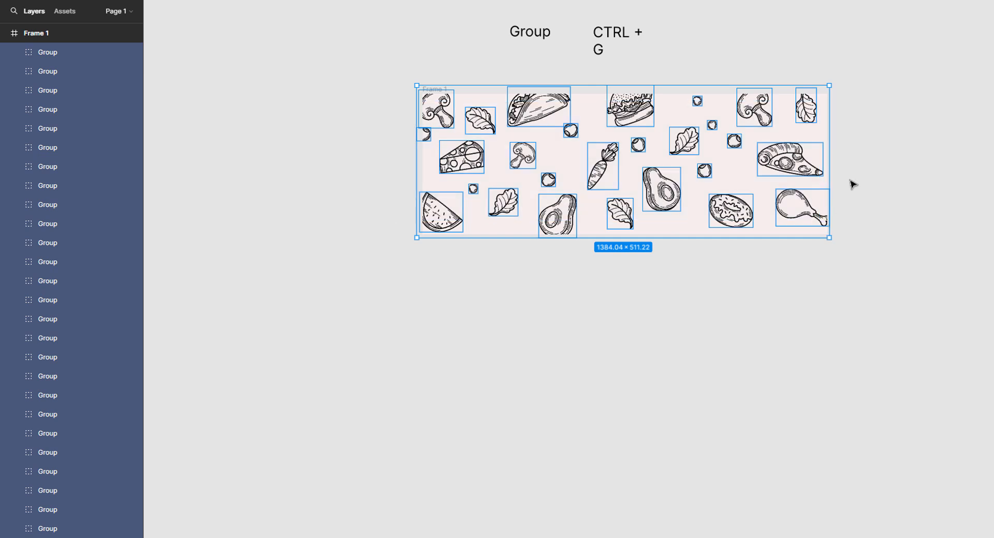
key(ctrl+g)
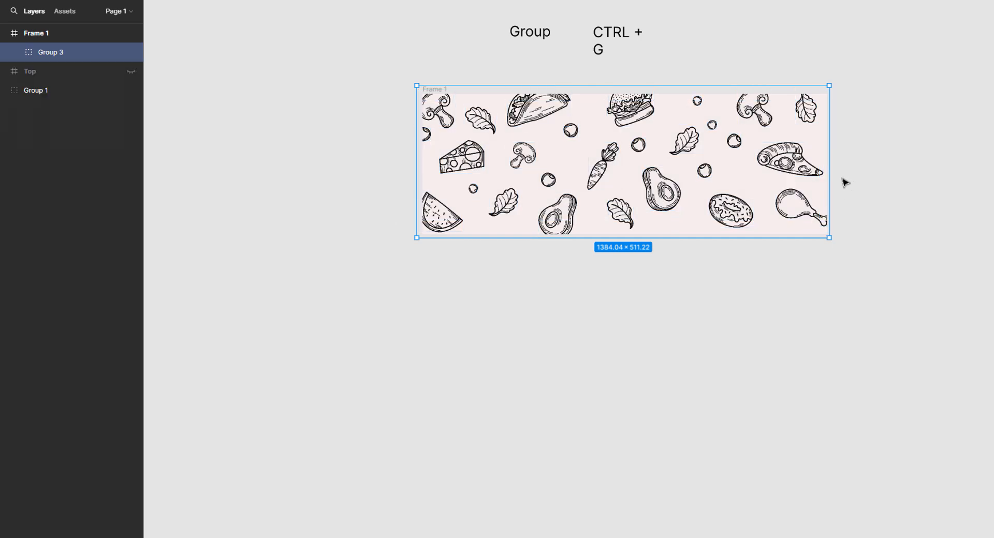
drag(642, 152, 644, 155)
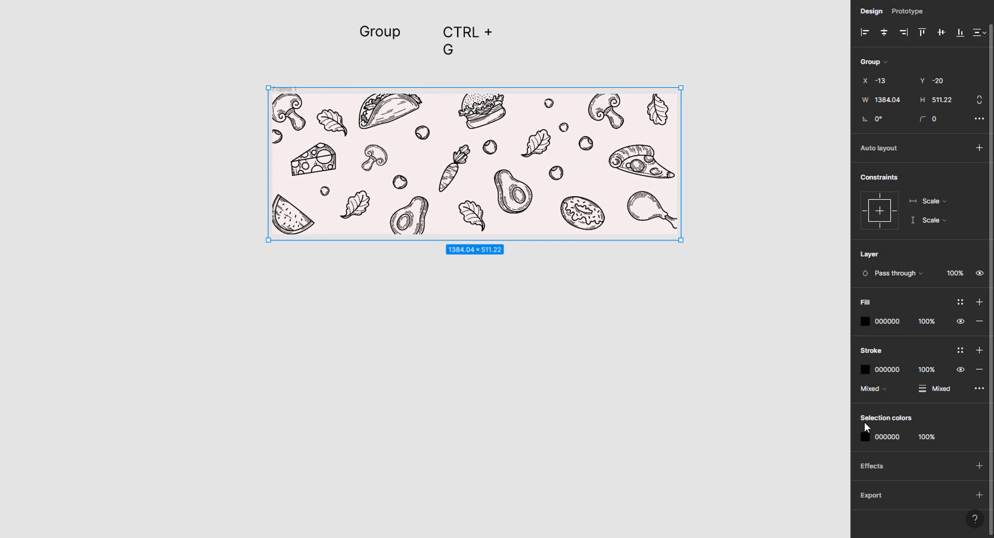
- Recolour the grouped food drawings to FF5C4B and clear the selection
click(908, 436)
key(Return)
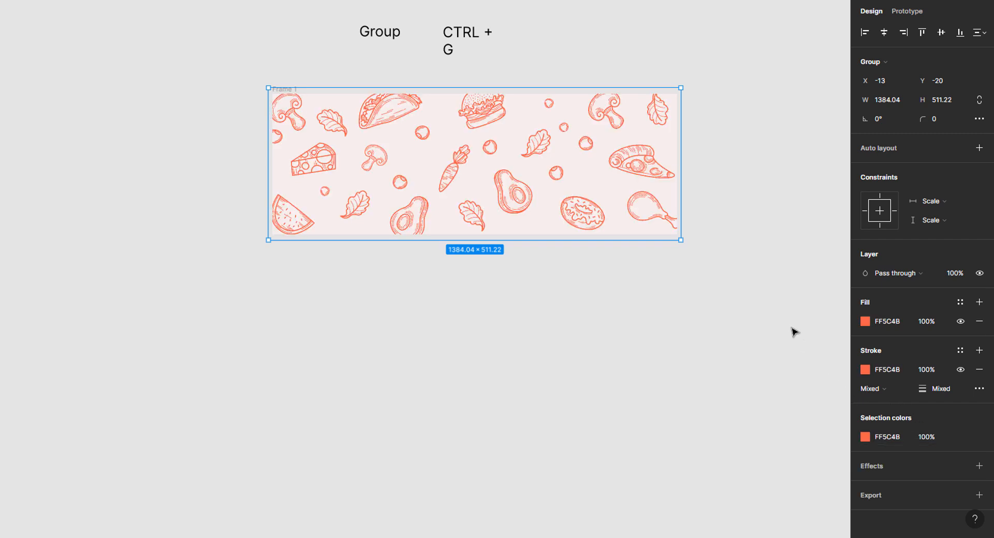
click(563, 78)
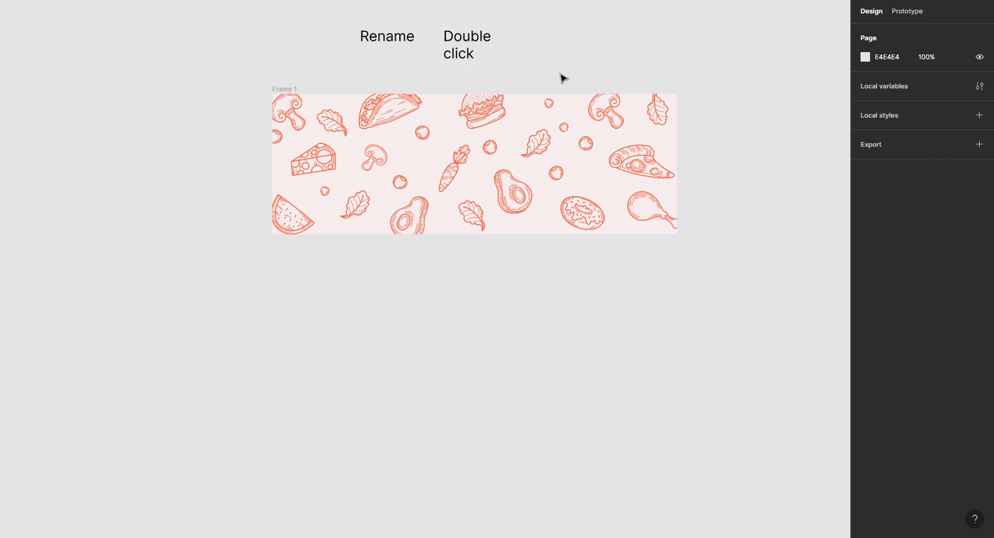
- Rename Frame 1 as "Left-right Top"
click(289, 90)
double_click(288, 90)
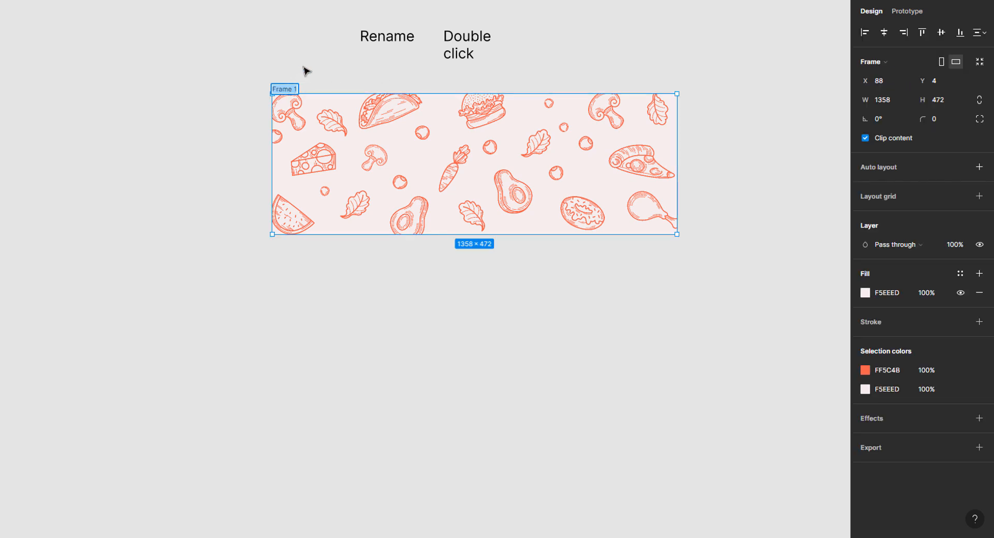
text(Left-right Top)
key(Return)
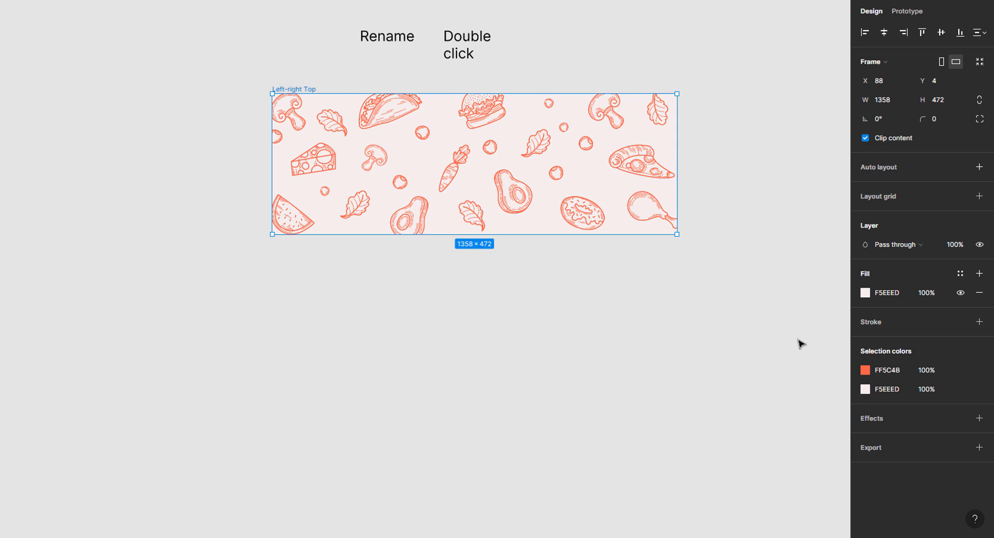
- Export the Left-right Top frame as a PNG at 2x scale and check the browser's recent downloads for the file
click(979, 448)
scroll(978, 450, down, 2)
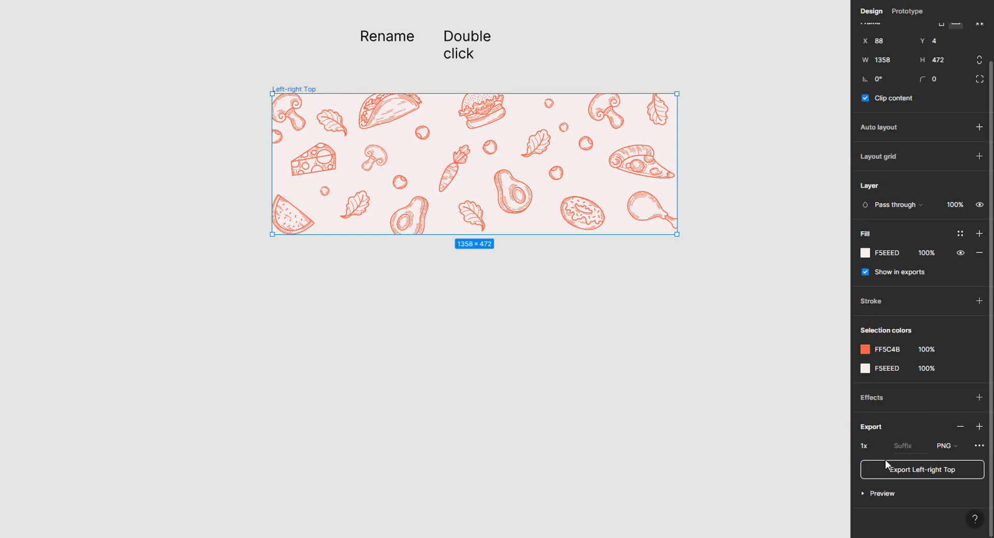
click(880, 446)
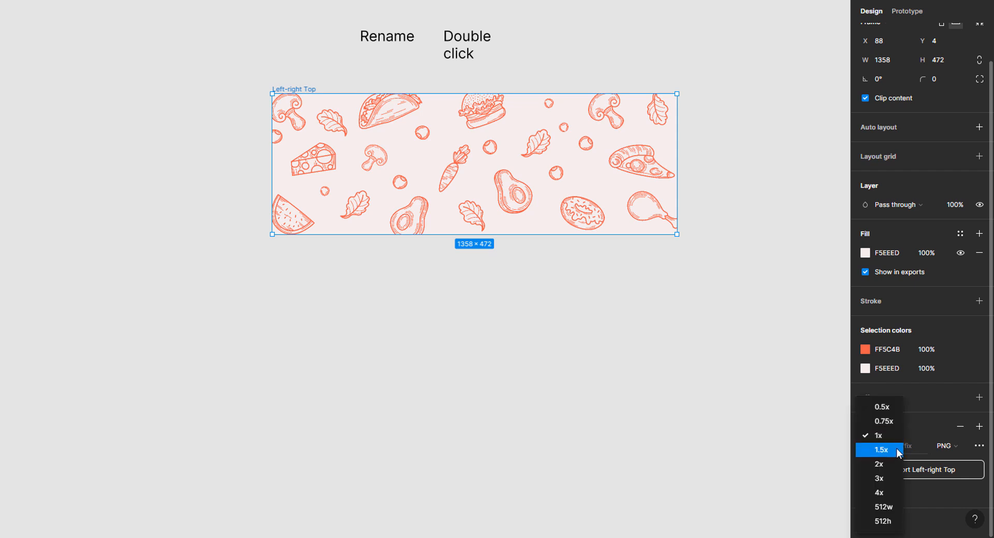
click(898, 469)
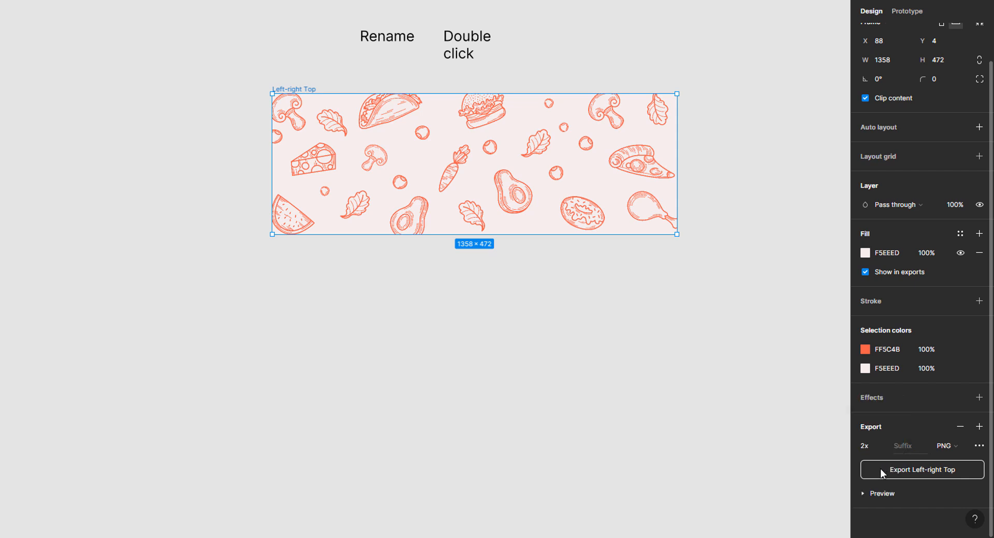
click(882, 473)
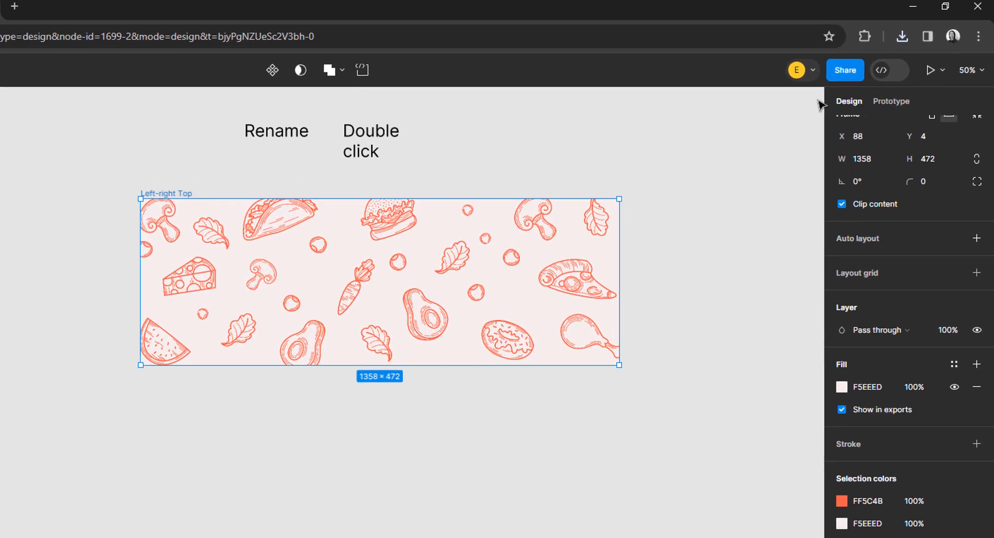
click(901, 45)
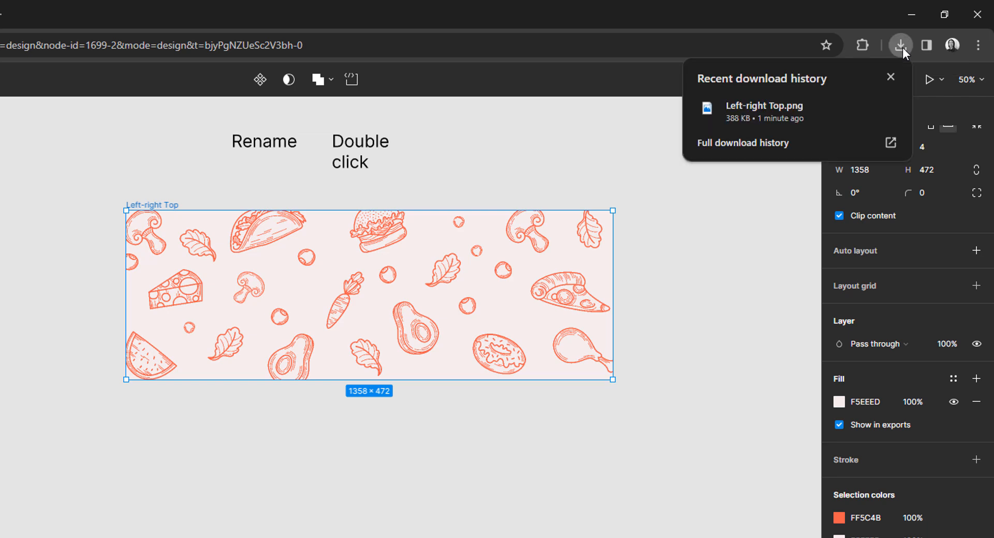
click(901, 45)
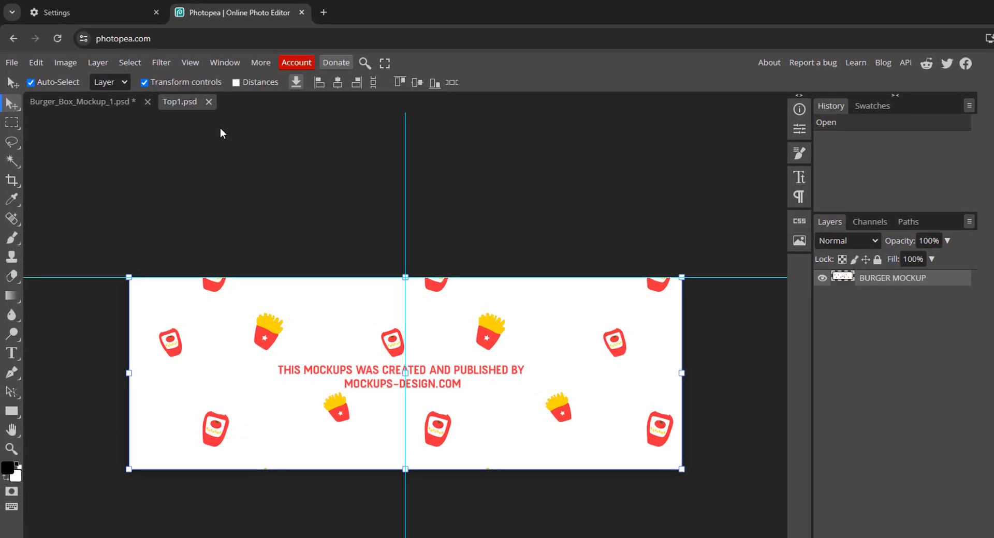
- Switch to Photopea, place Left-right Top.png into Top1.psd over the existing artwork, and delete the BURGER MOCKUP layer
click(18, 64)
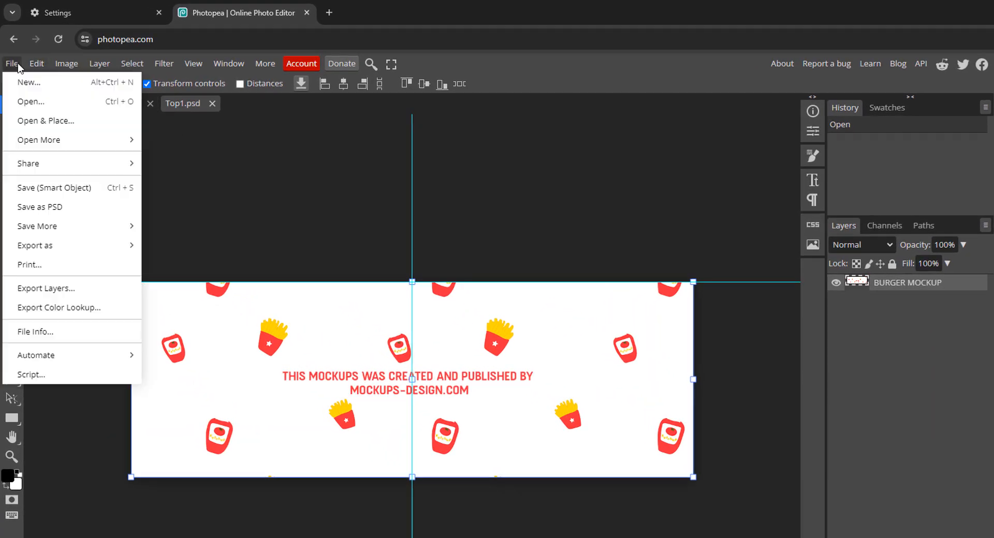
click(15, 122)
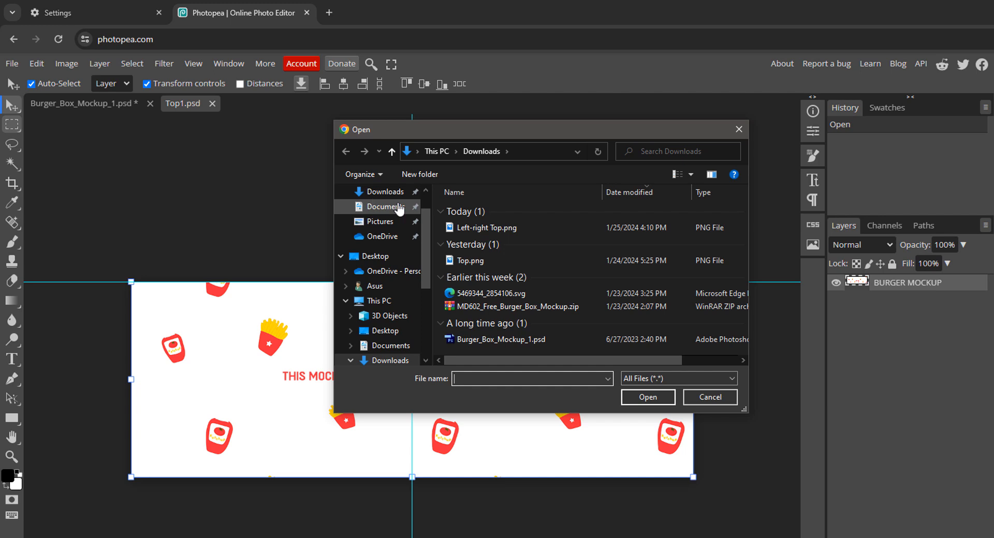
click(448, 228)
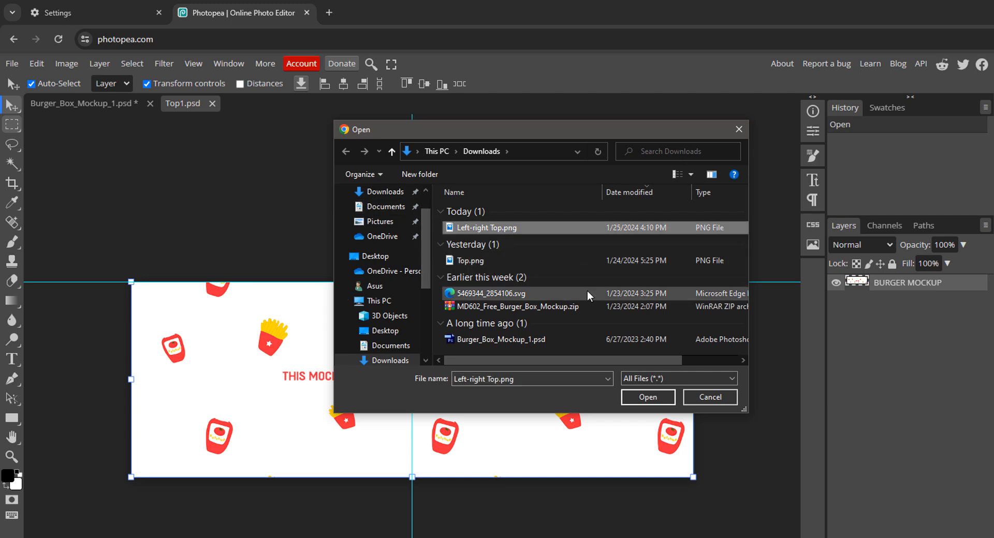
click(629, 397)
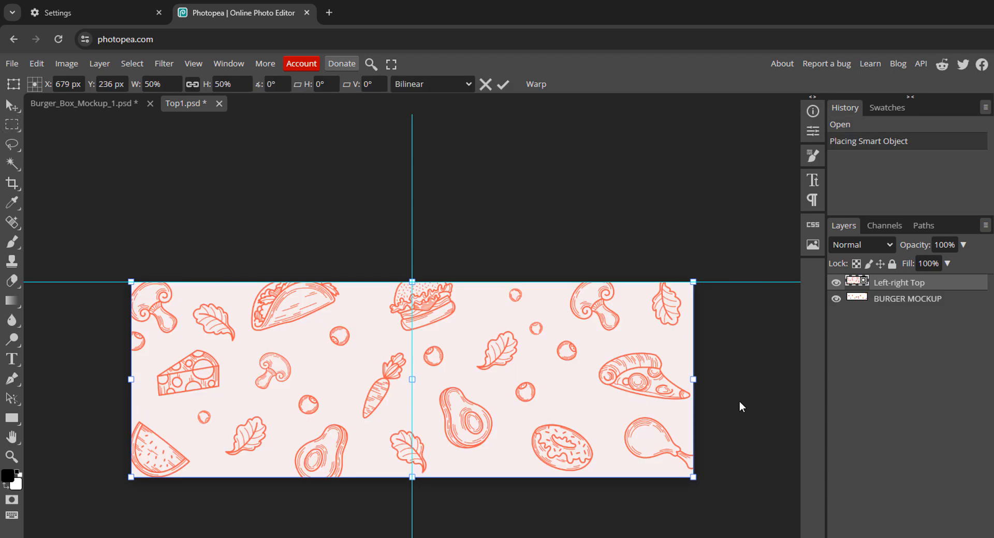
click(879, 300)
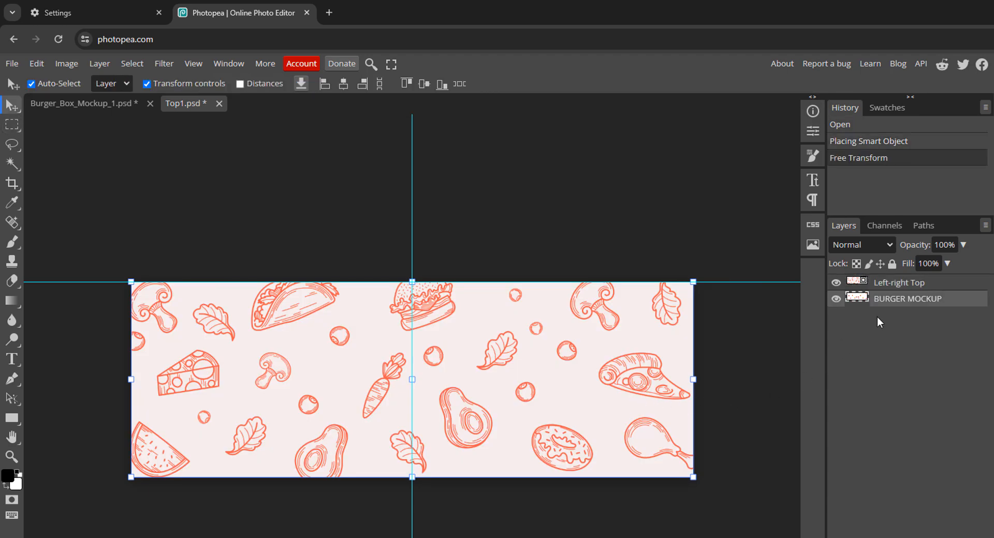
key(Delete)
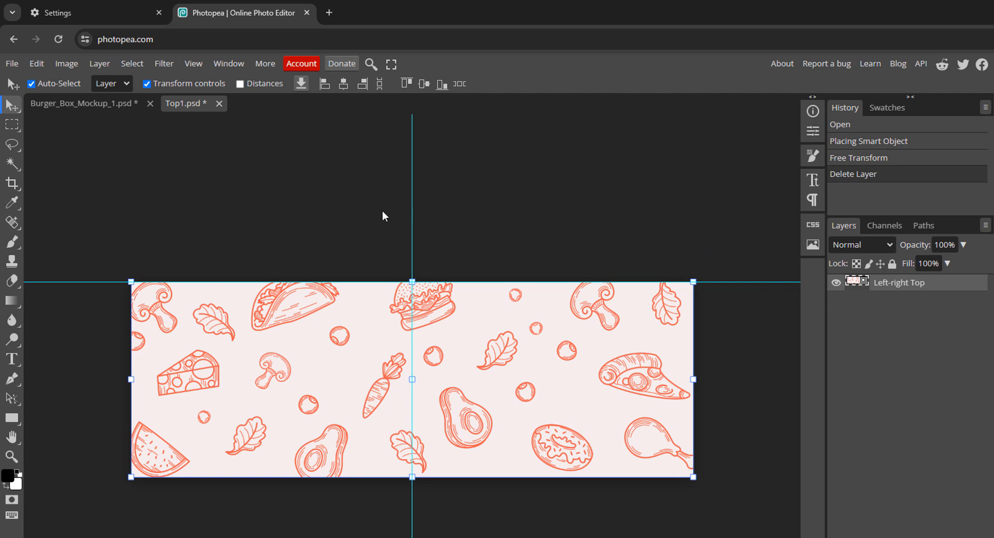
- Save the Top1.psd smart object and return to the Burger_Box_Mockup_1.psd document
click(16, 67)
mouse_move(9, 162)
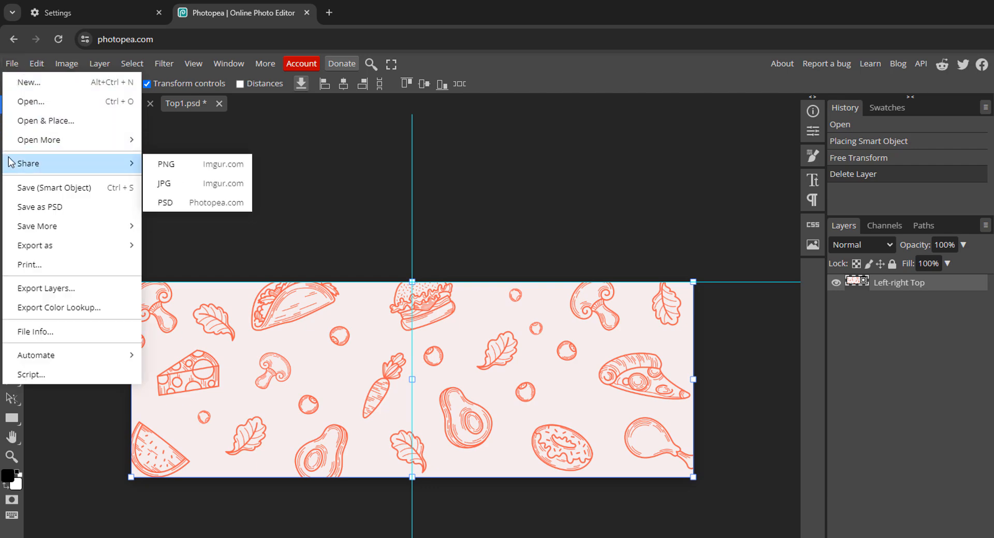
click(98, 188)
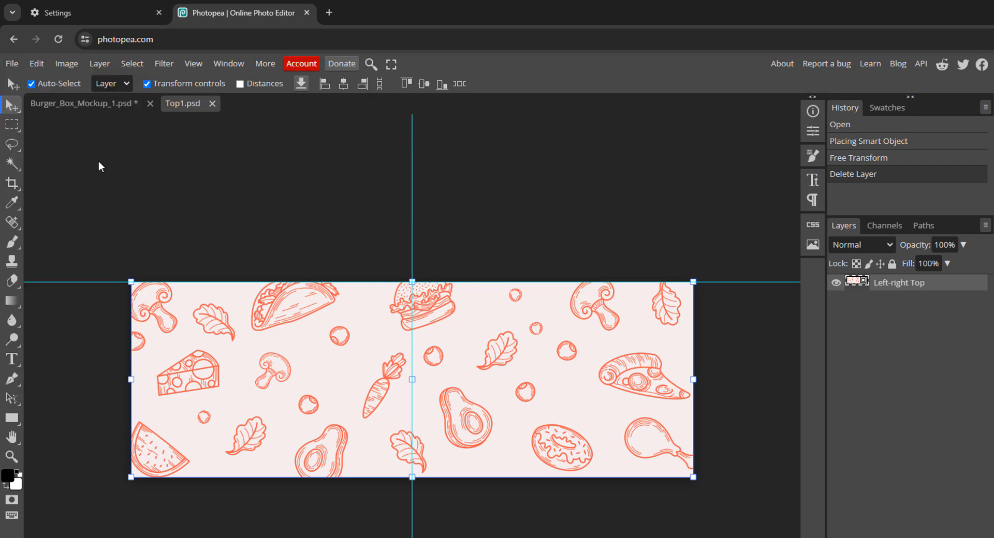
click(98, 103)
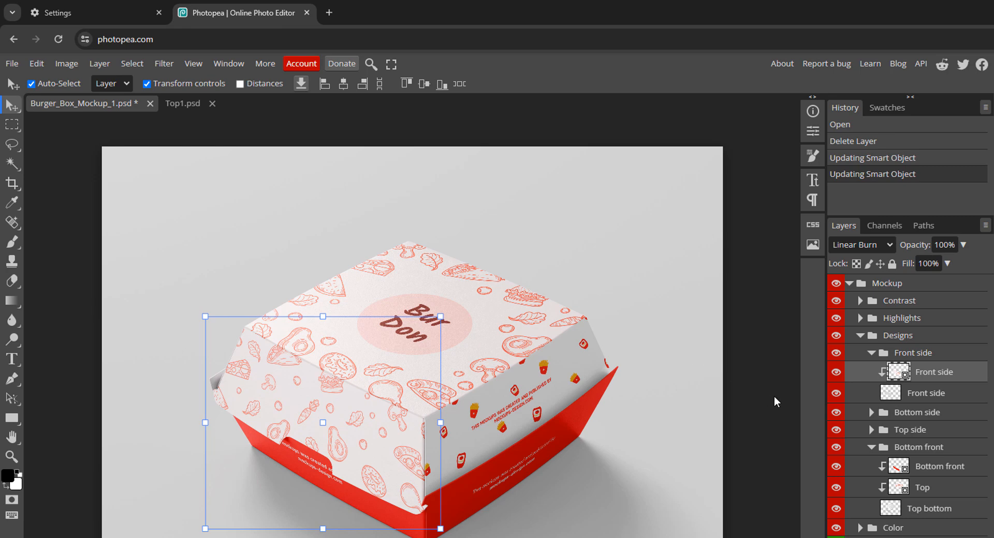
- Expand the Top side group and open its smart object's contents for editing
click(871, 430)
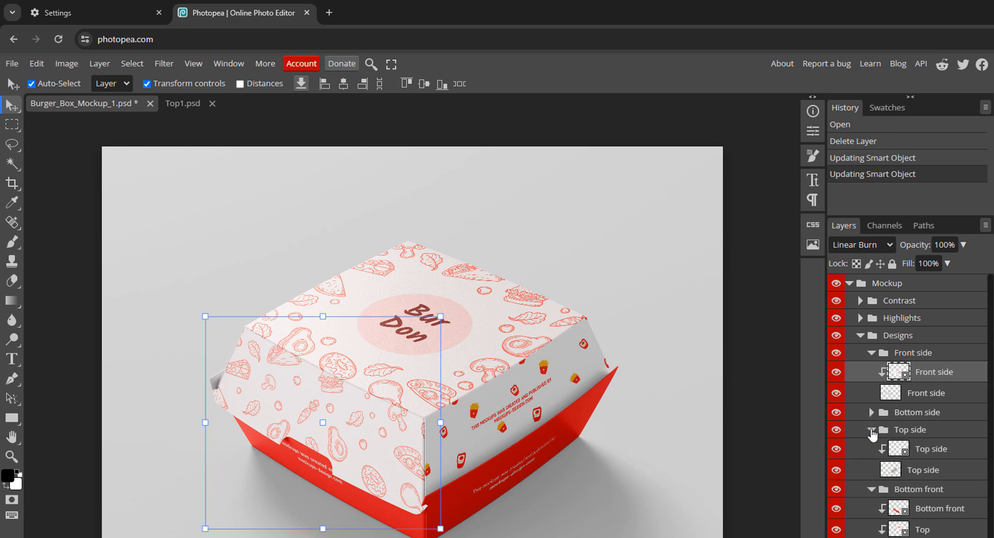
click(877, 450)
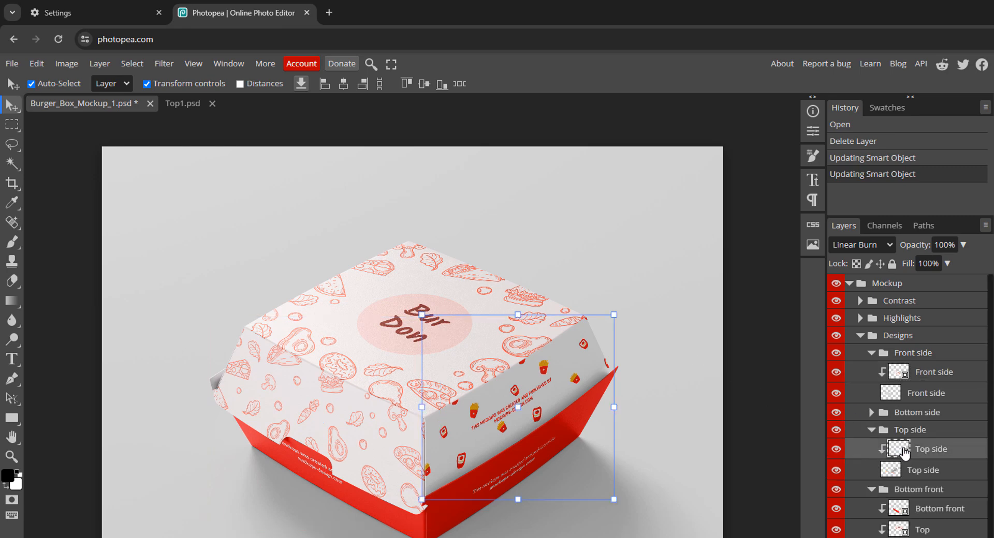
double_click(899, 449)
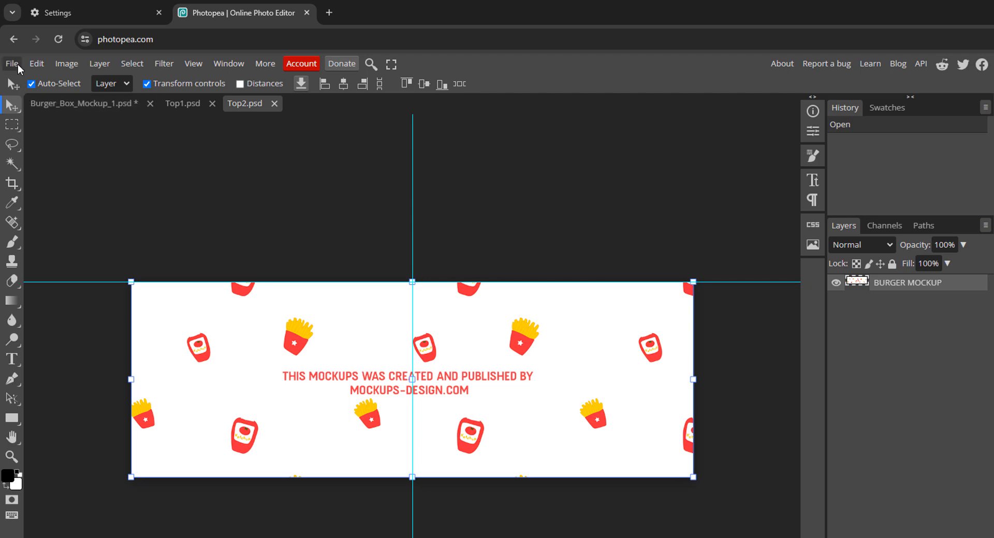
- Place Left-right Top.png into Top2.psd, delete the BURGER MOCKUP layer and clear the selection
click(18, 67)
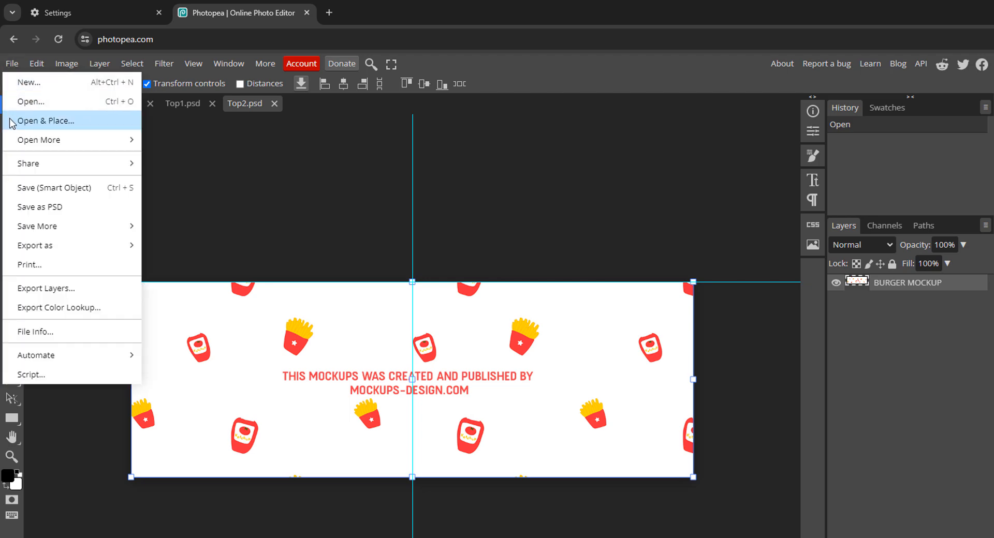
click(31, 120)
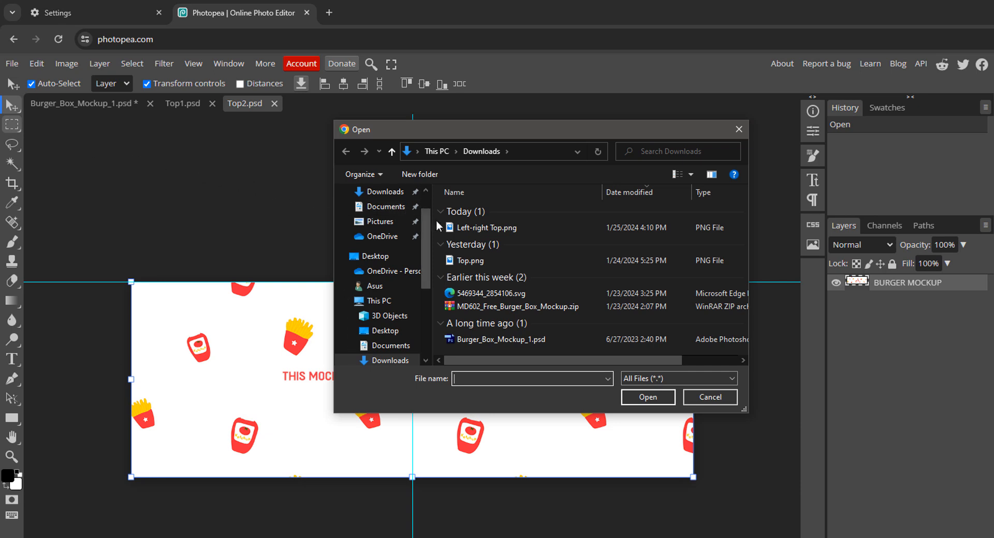
click(465, 231)
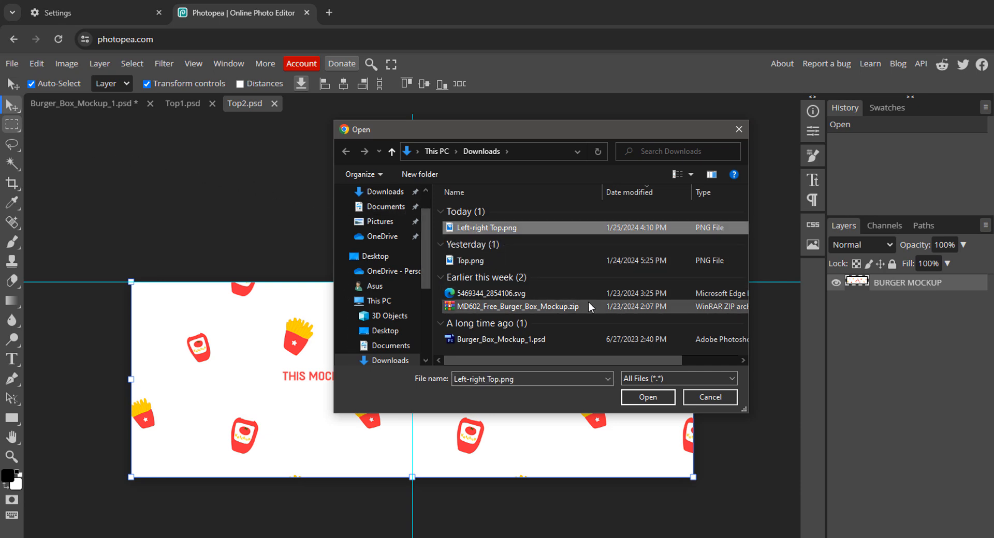
click(634, 398)
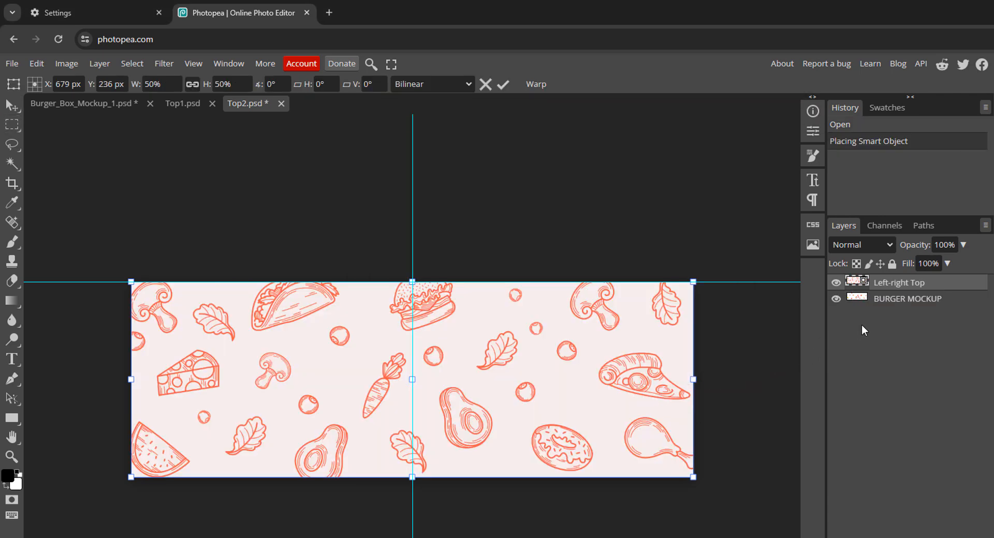
click(887, 304)
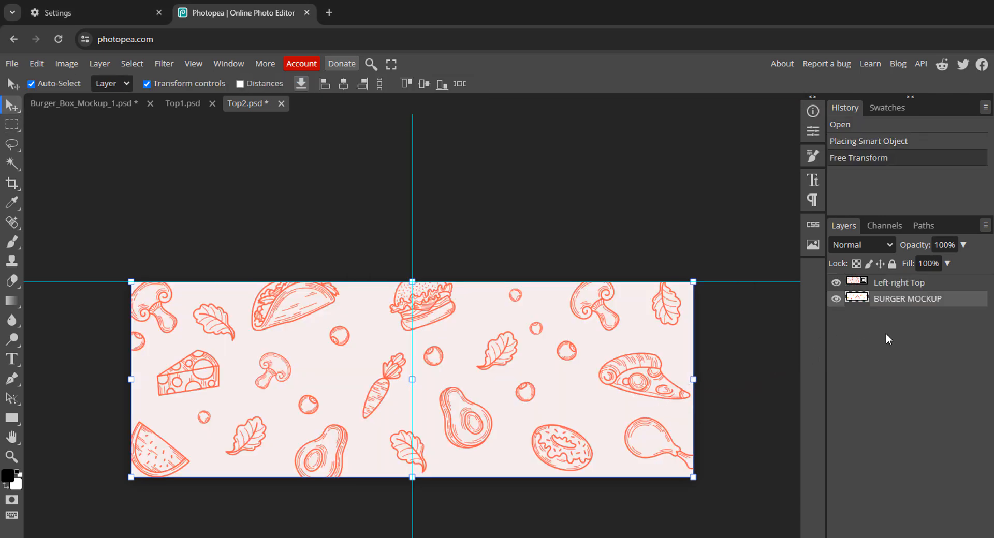
key(Delete)
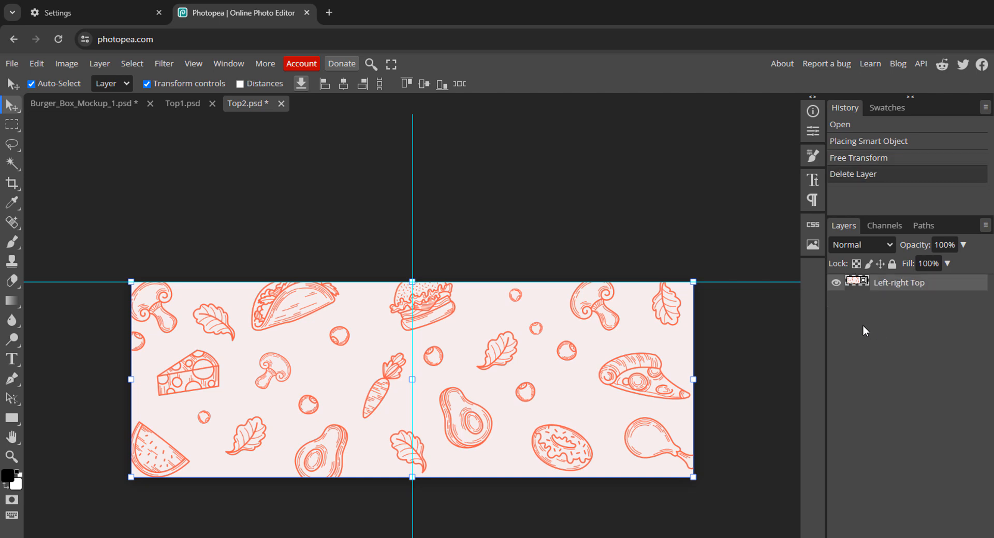
click(657, 232)
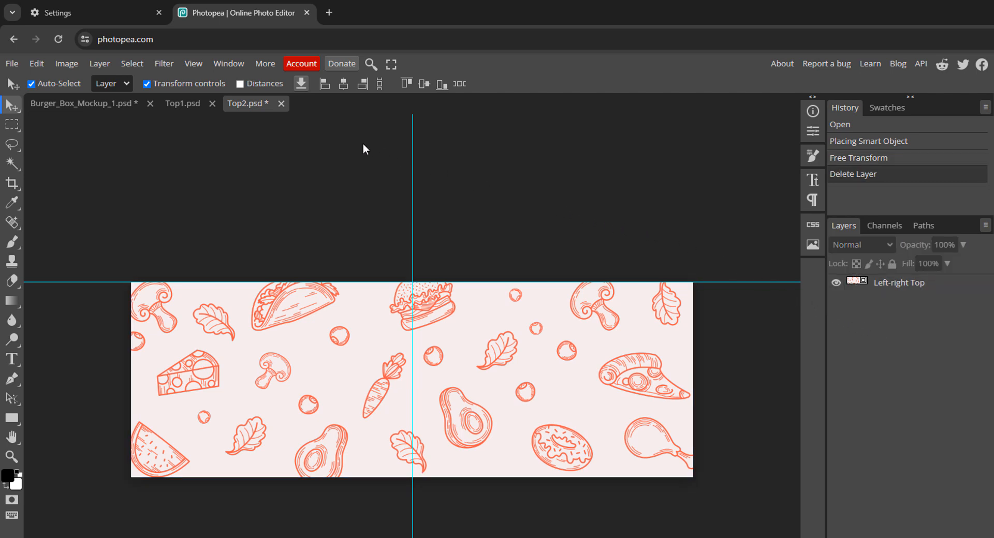
- Save the Top2.psd smart object, return to Burger_Box_Mockup_1.psd and deselect the Top side layer
click(17, 61)
mouse_move(14, 167)
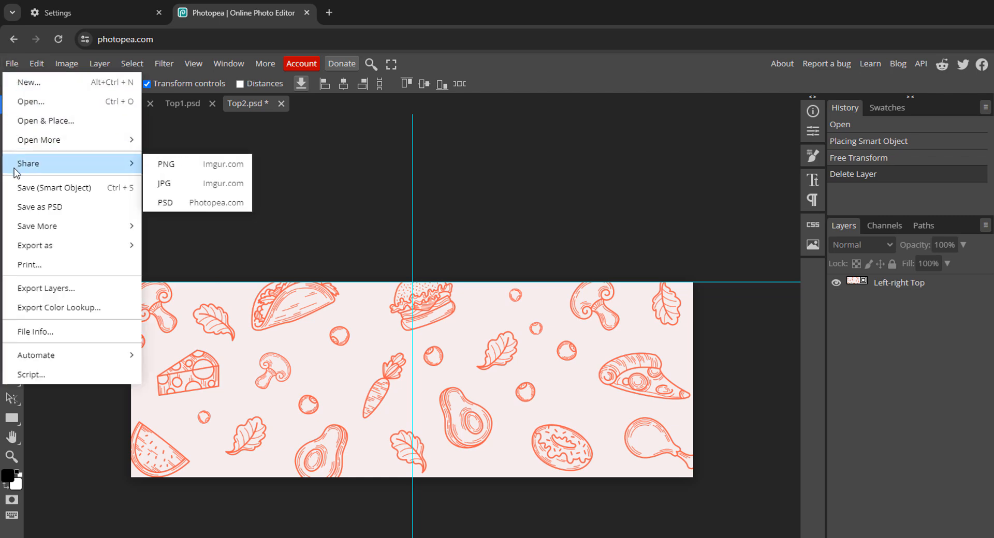
click(98, 188)
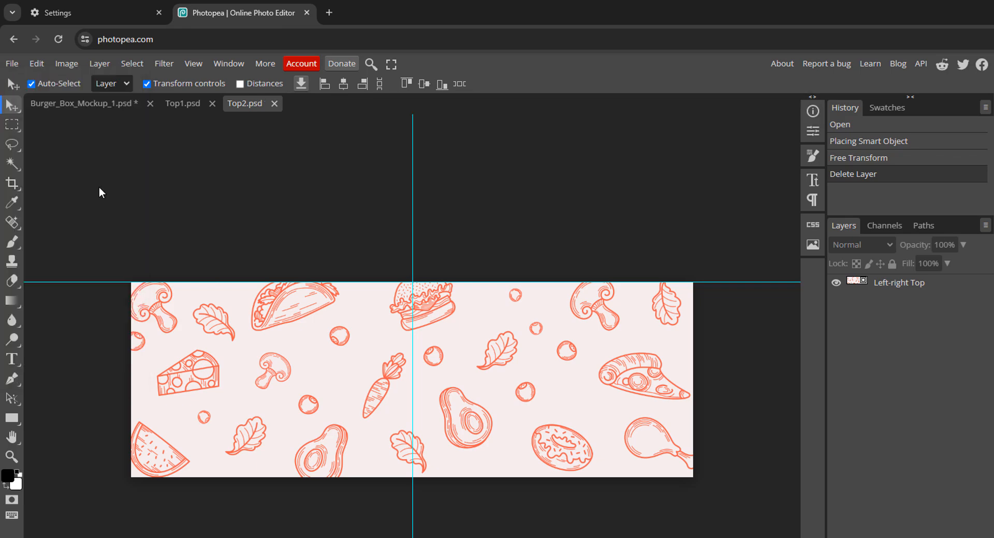
click(112, 106)
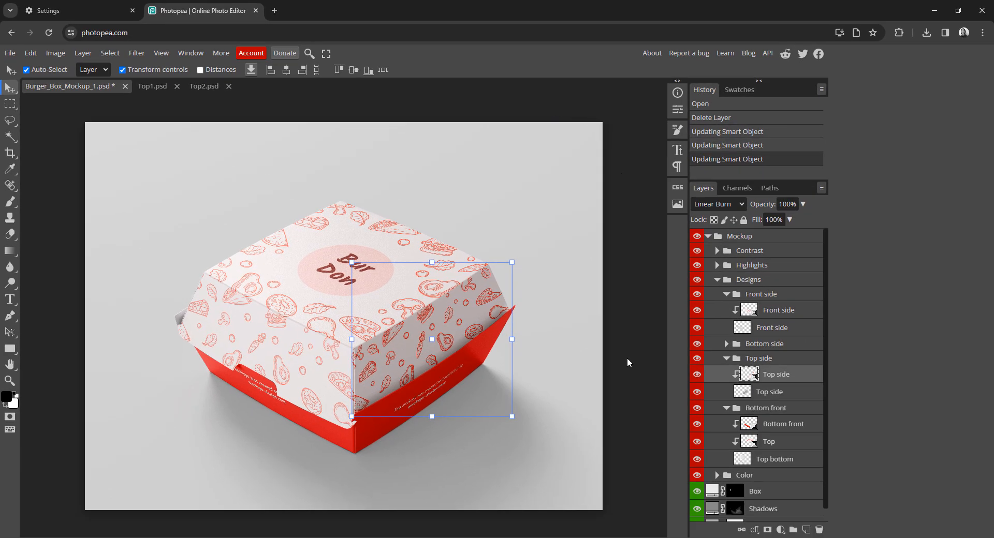
click(651, 427)
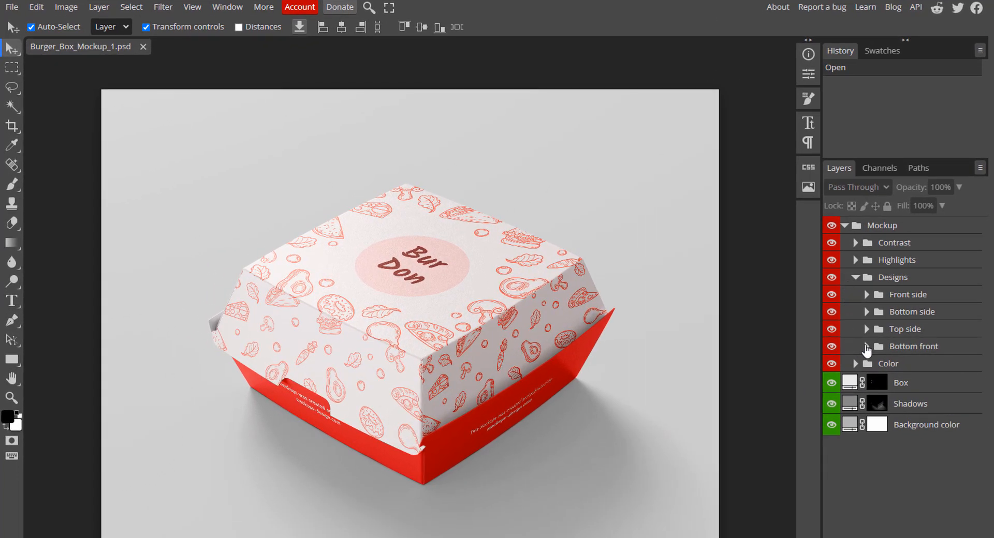
- Open the Bottom front smart object's contents and check the artwork's width and height
click(867, 346)
click(895, 367)
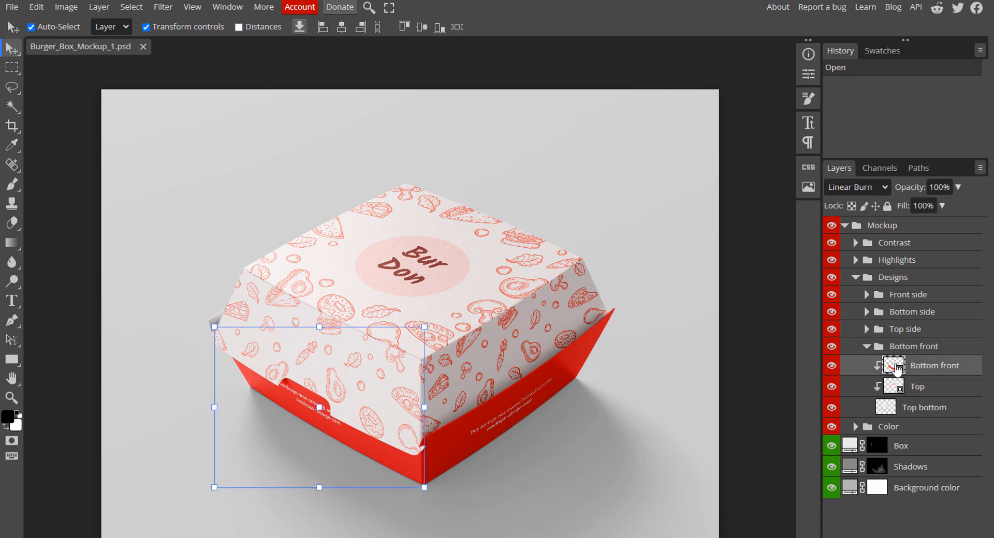
double_click(897, 368)
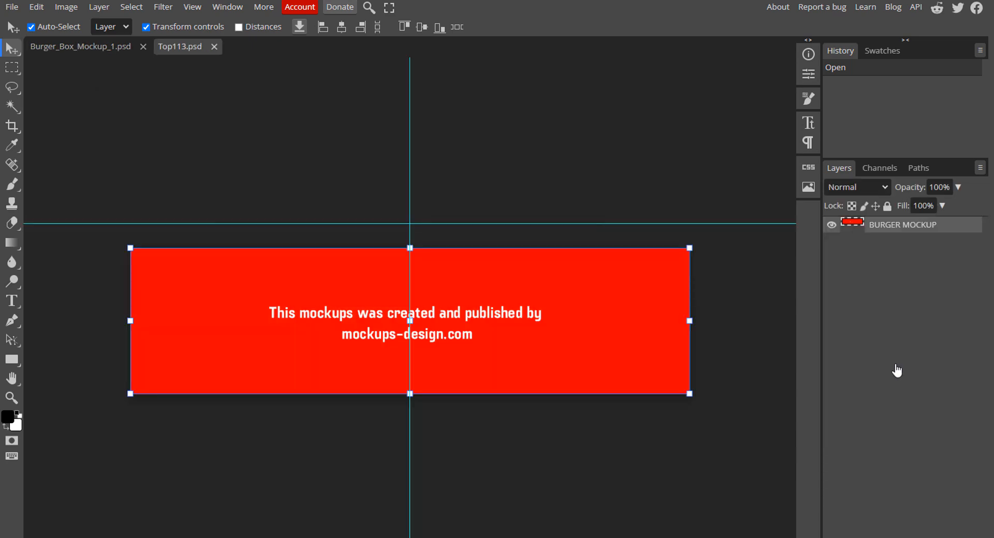
click(807, 56)
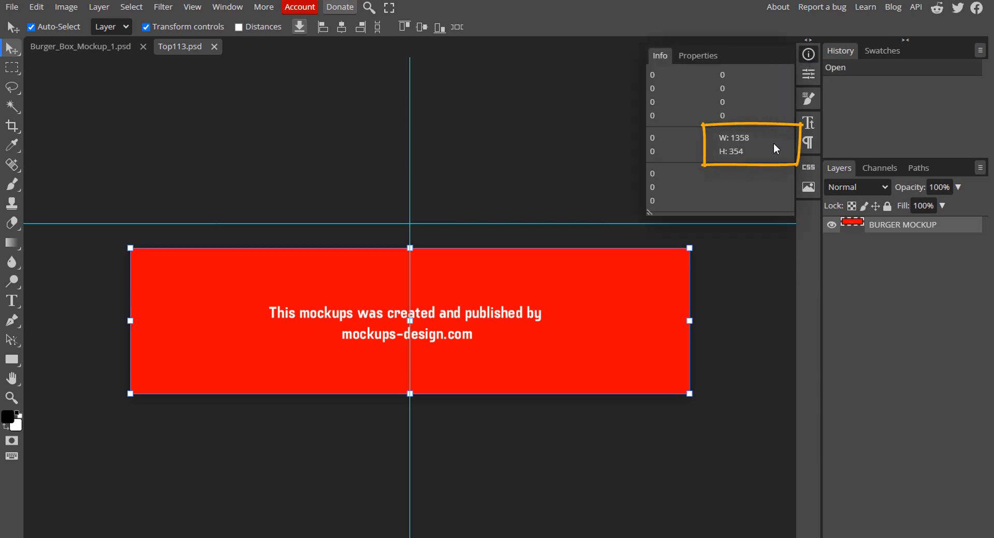
click(801, 59)
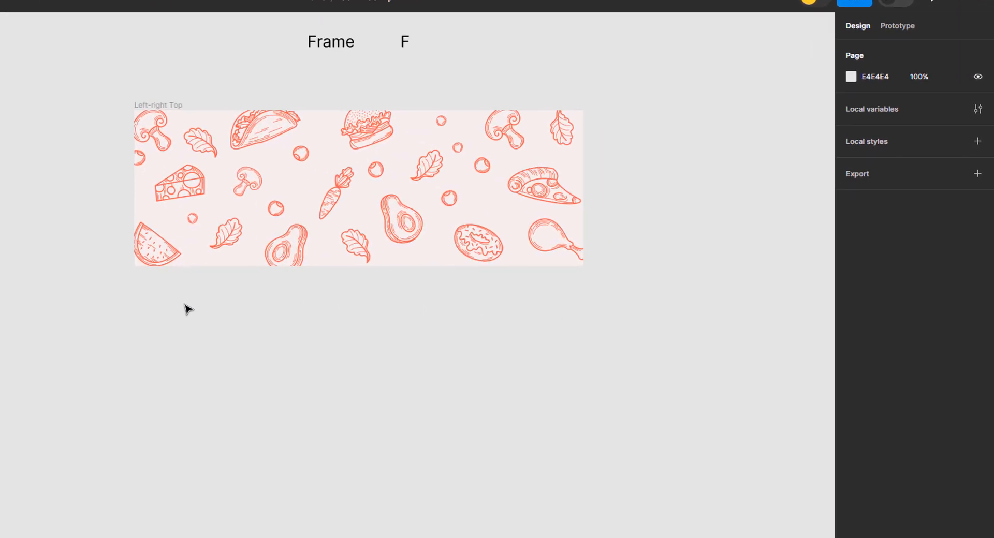
- In Figma, add a 1358 × 354 frame below Left-right Top, aligned with its edge at X 0, Y 572
key(f)
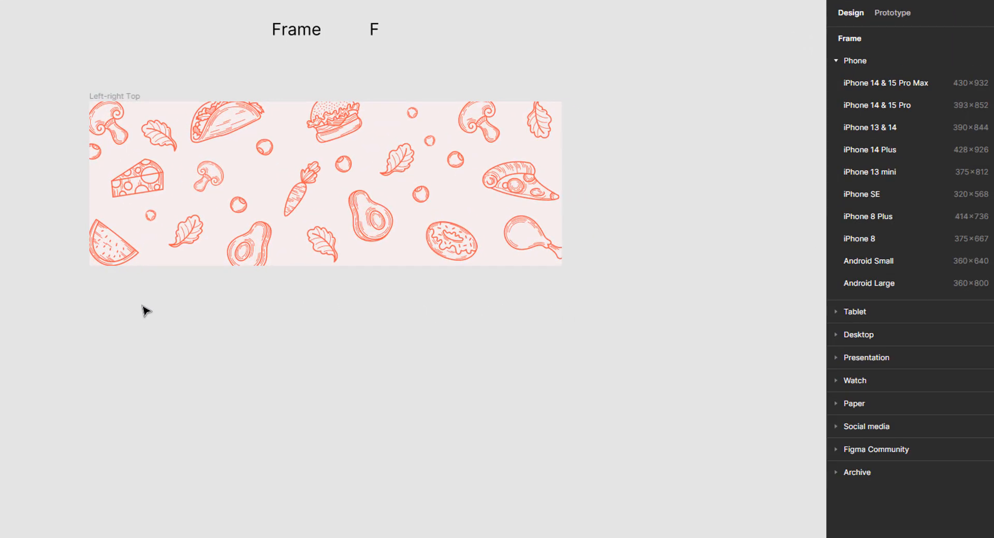
click(163, 315)
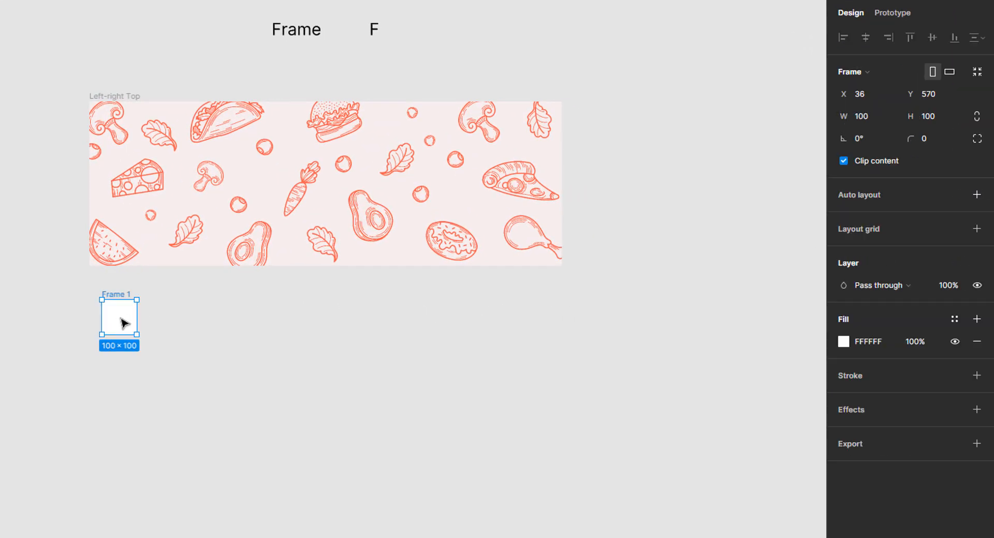
drag(122, 322, 114, 325)
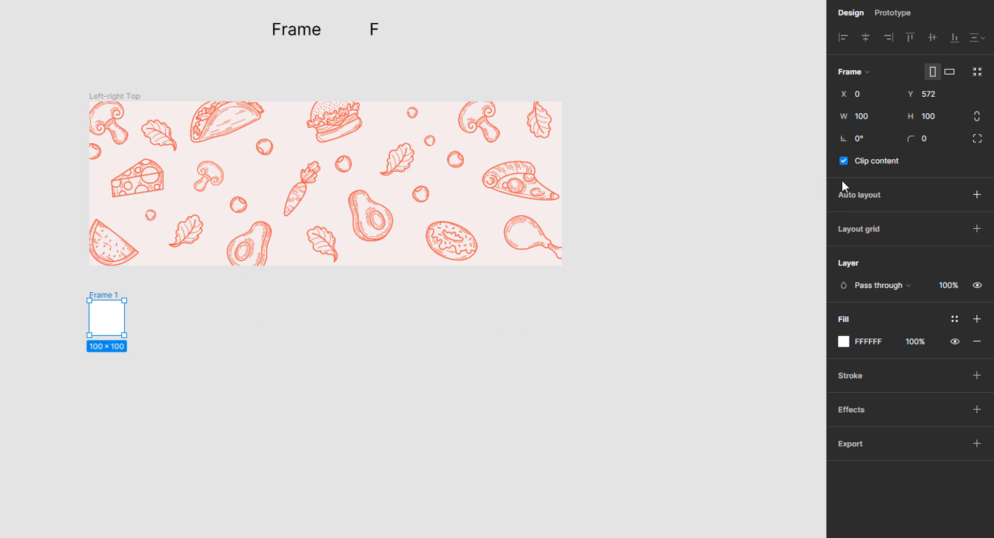
click(879, 120)
text(1358)
key(Return)
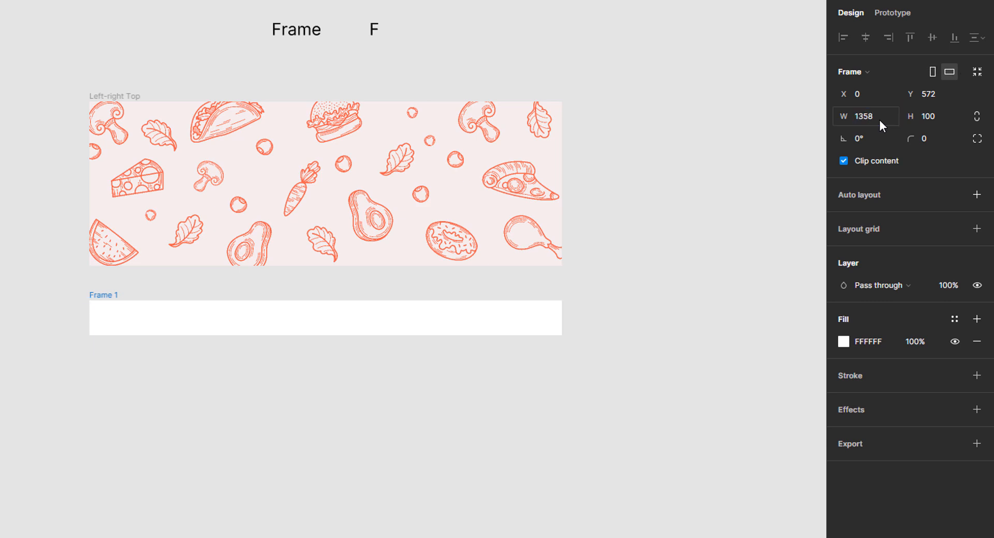
click(947, 118)
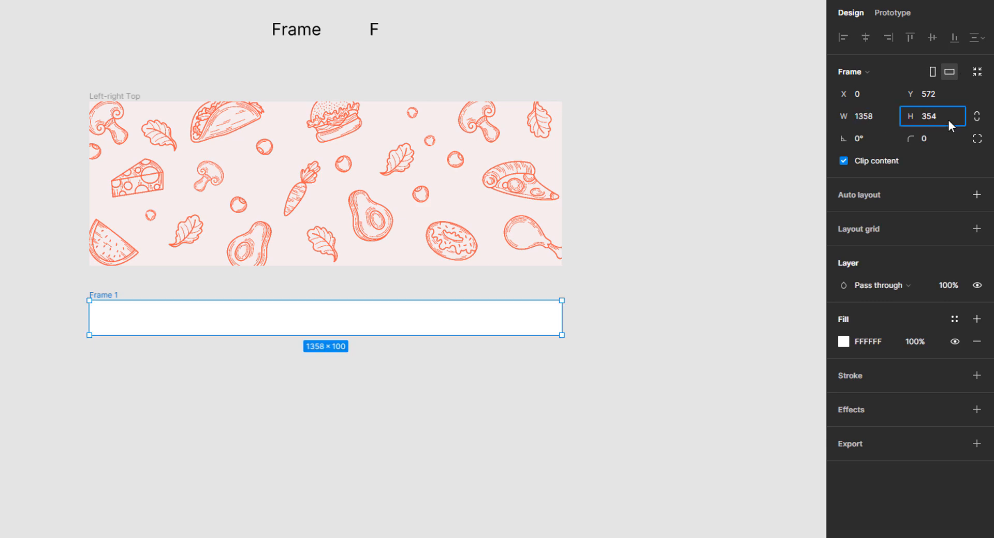
text(354)
key(Return)
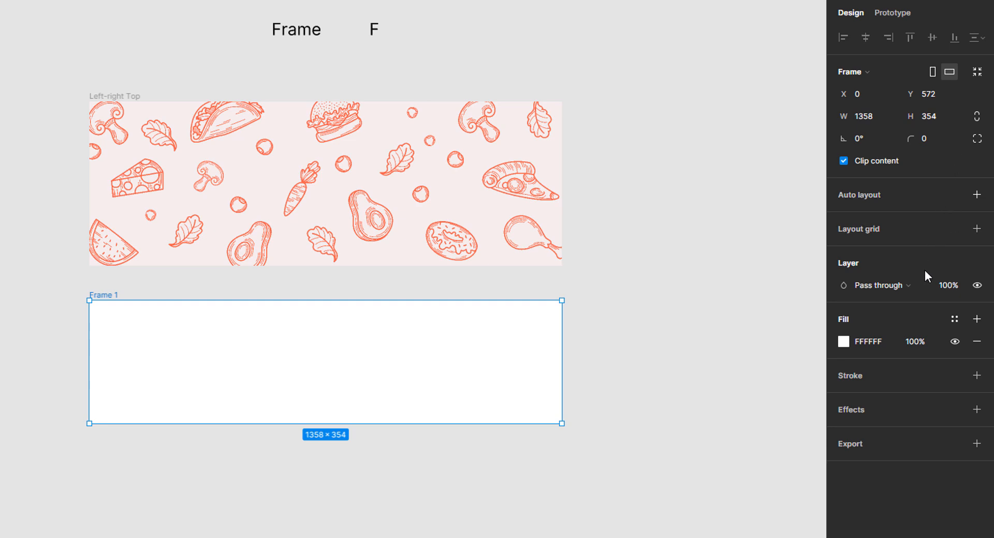
- Fill the new frame with the dark red 992A1F and clear the selection
click(890, 342)
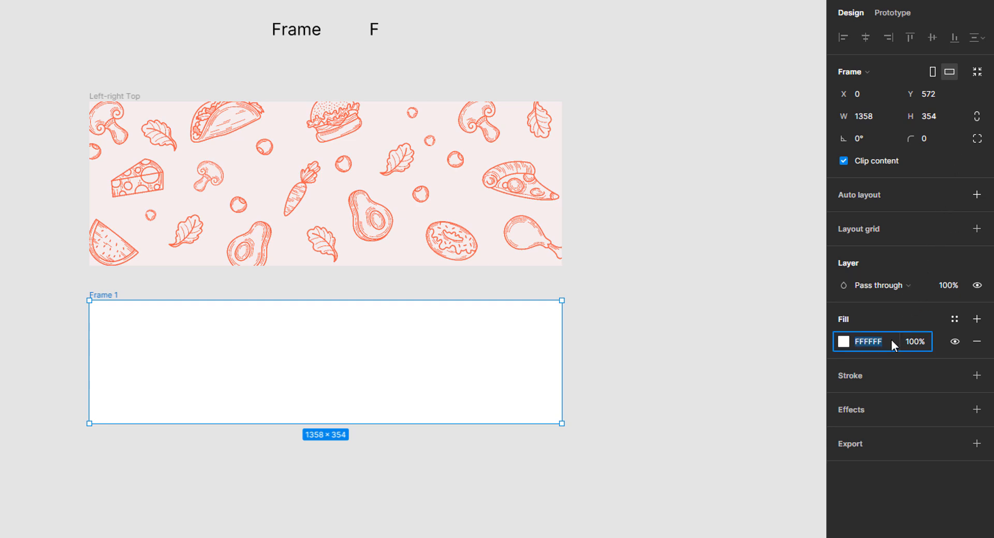
text(992a1f)
key(Return)
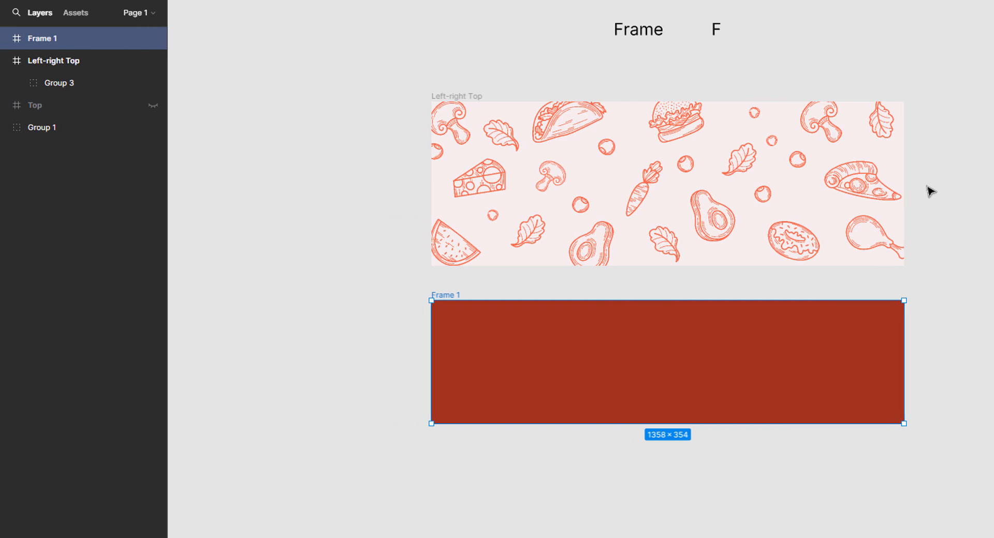
key(Escape)
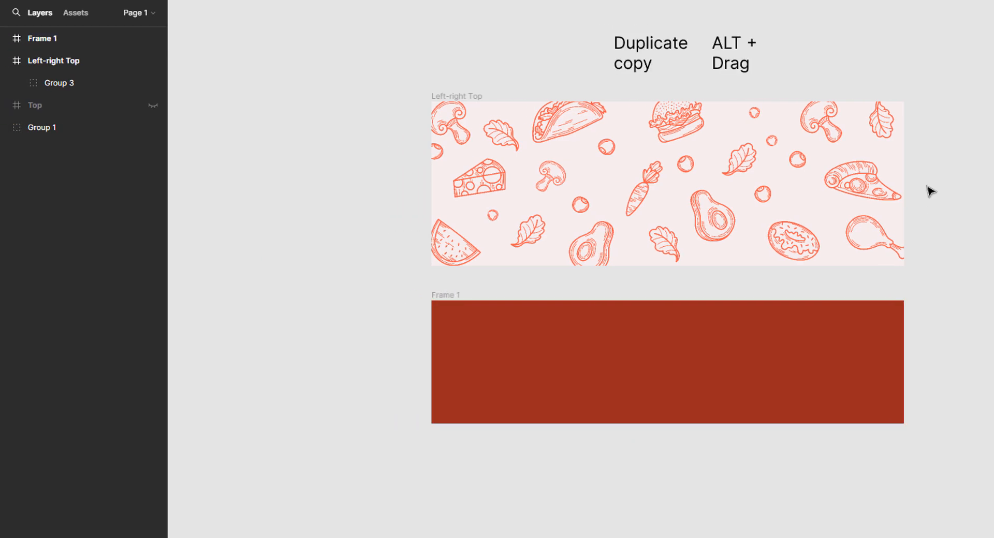
- Duplicate the Group 3 food pattern from Left-right Top into the red frame and set the copy's colour opacity to 60%
click(883, 189)
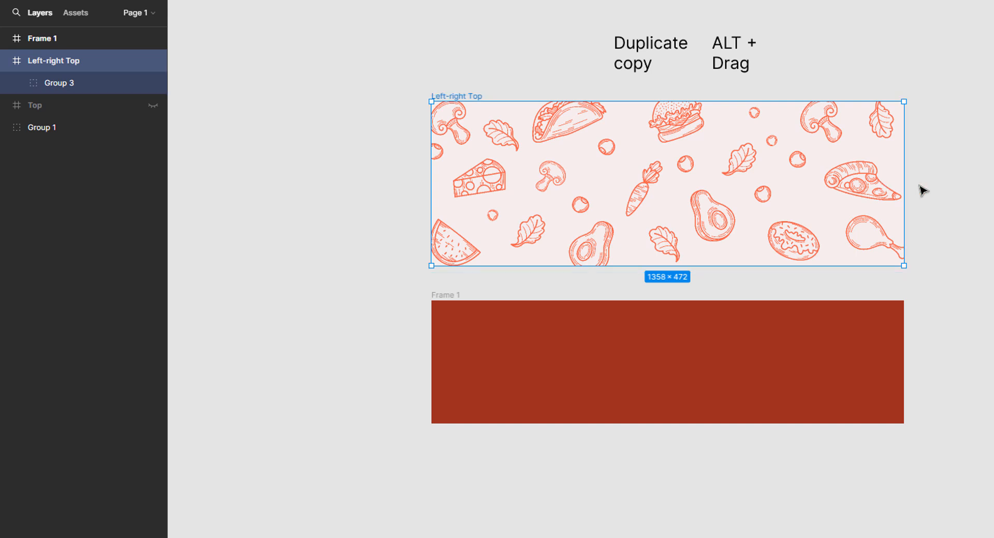
click(885, 193)
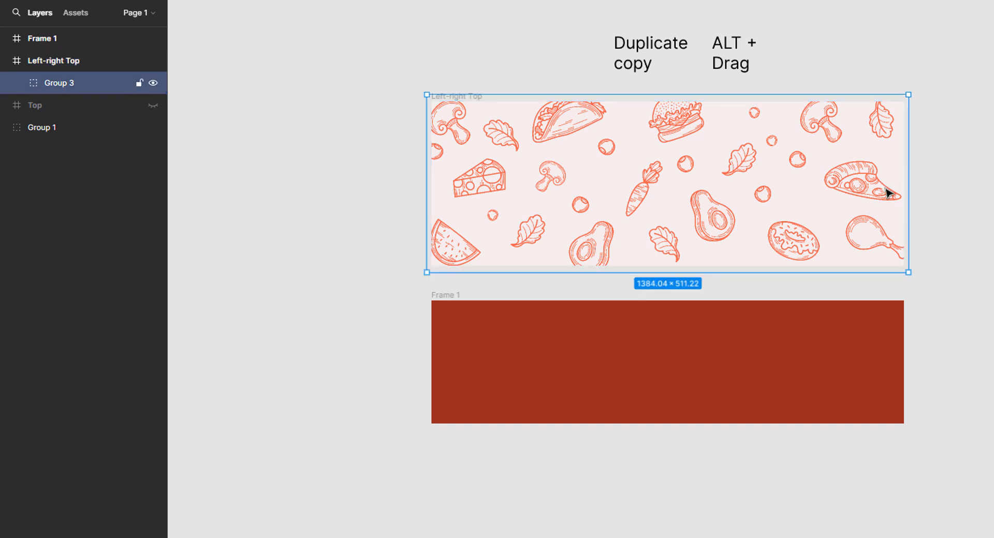
drag(713, 205, 714, 381)
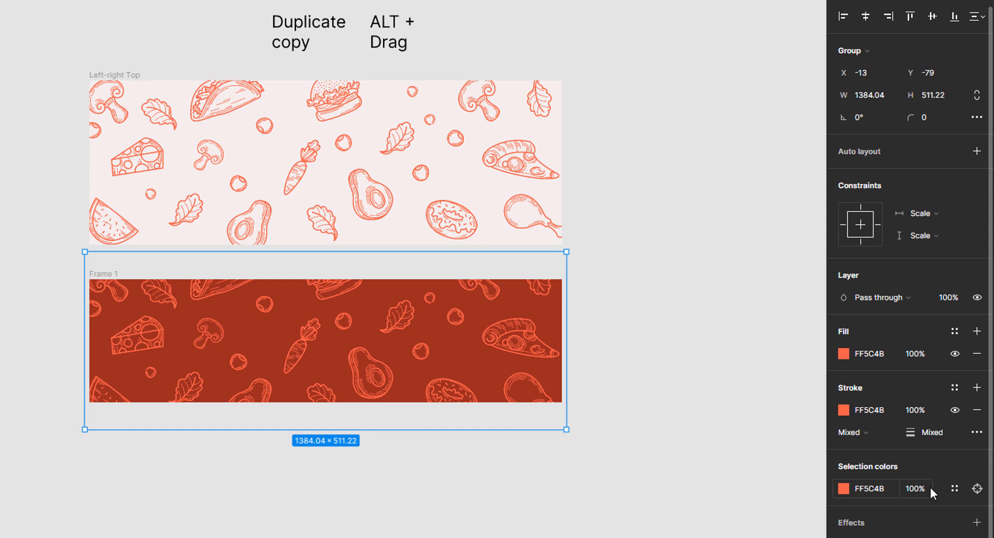
click(930, 488)
text(60)
key(Return)
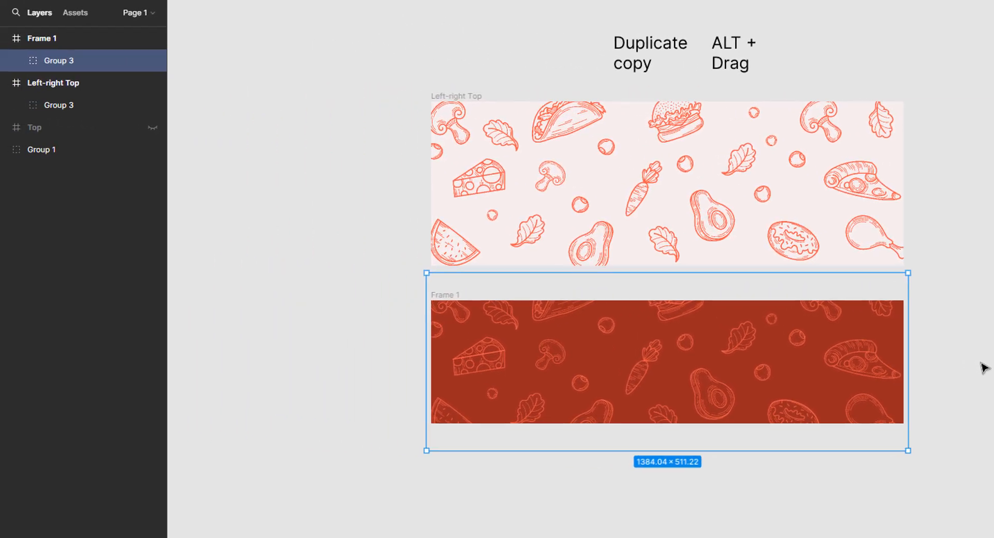
click(984, 368)
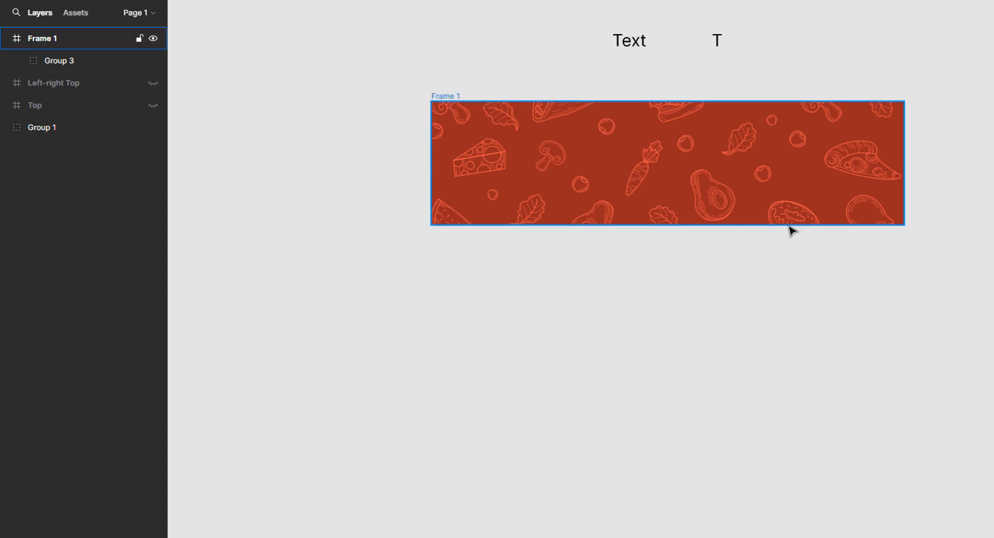
- Add the text "We have the five tastes" inside the red frame and move it toward the middle
key(t)
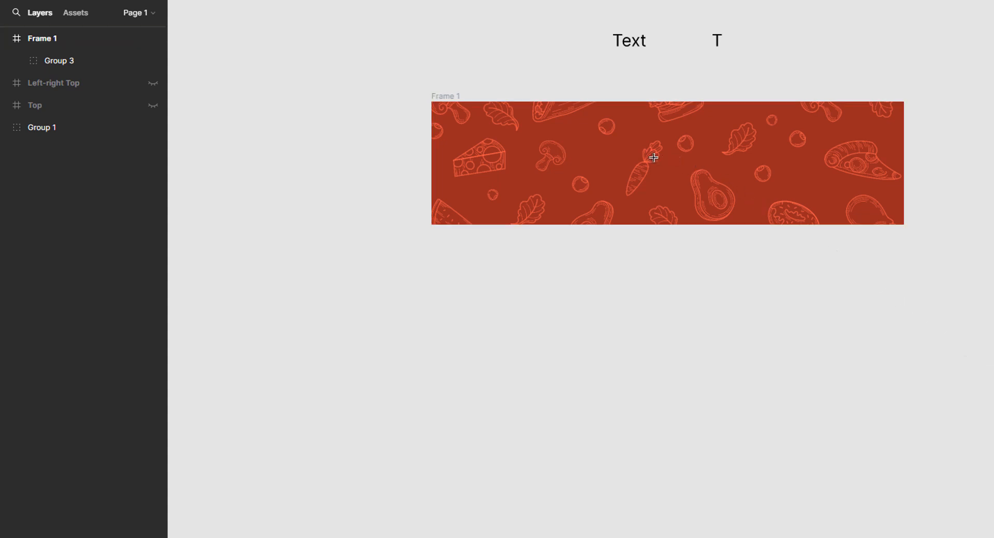
click(653, 157)
text(We have th)
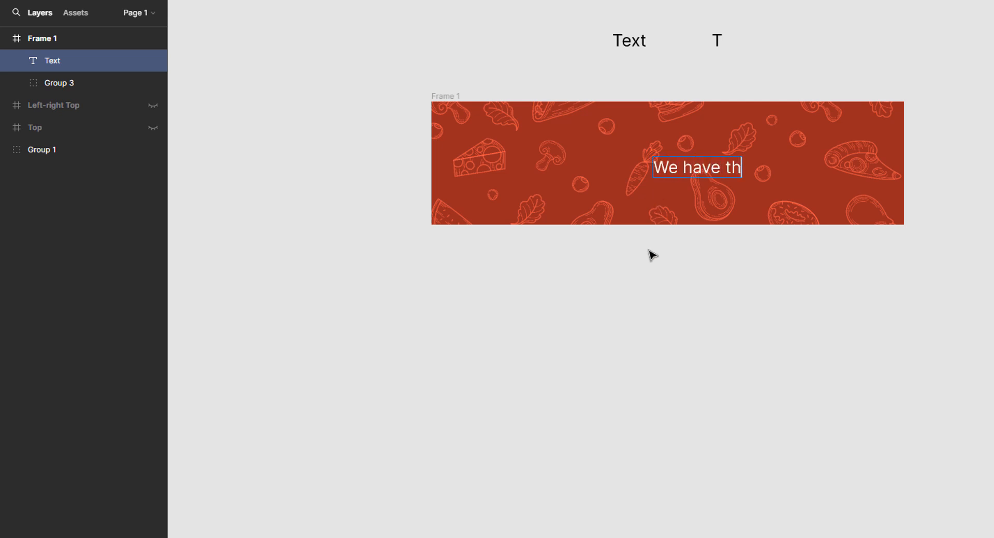
text(e five tastes)
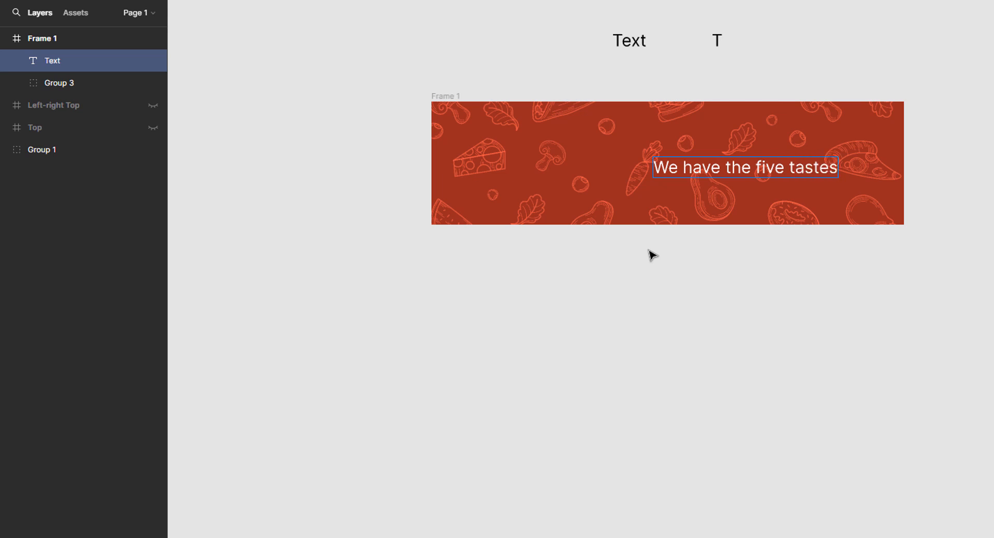
key(Escape)
drag(690, 174, 612, 174)
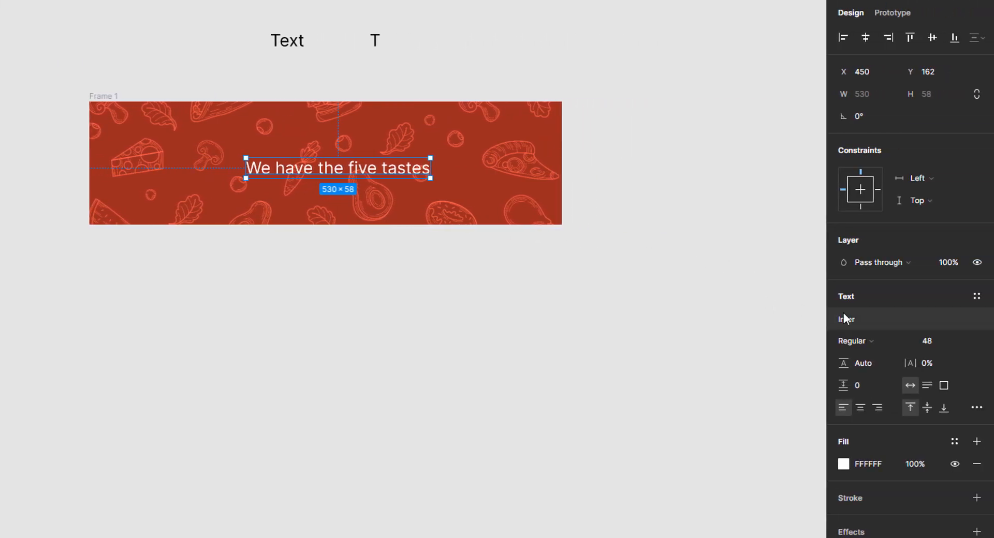
- Format the slogan in the Margarine font at size 64 with centred text alignment
click(891, 319)
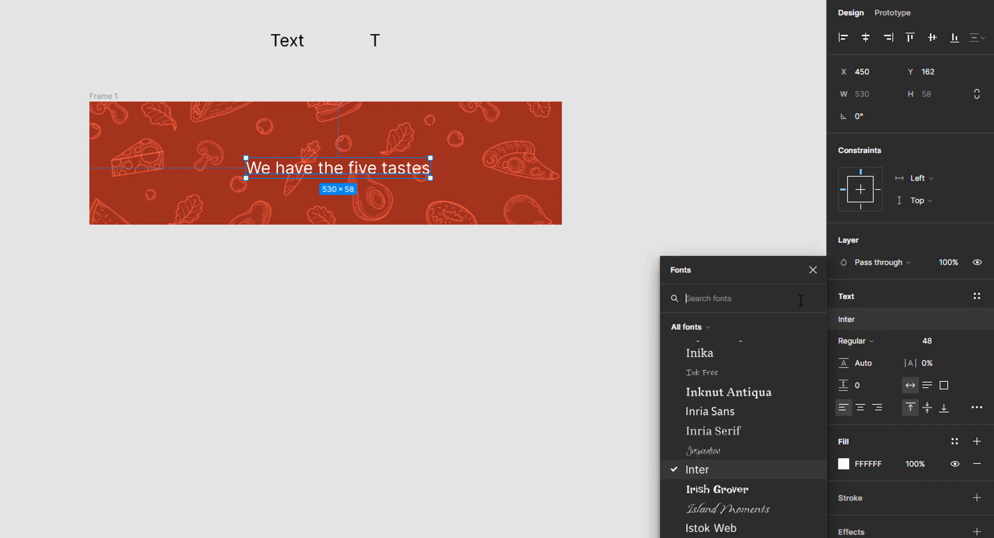
text(marg)
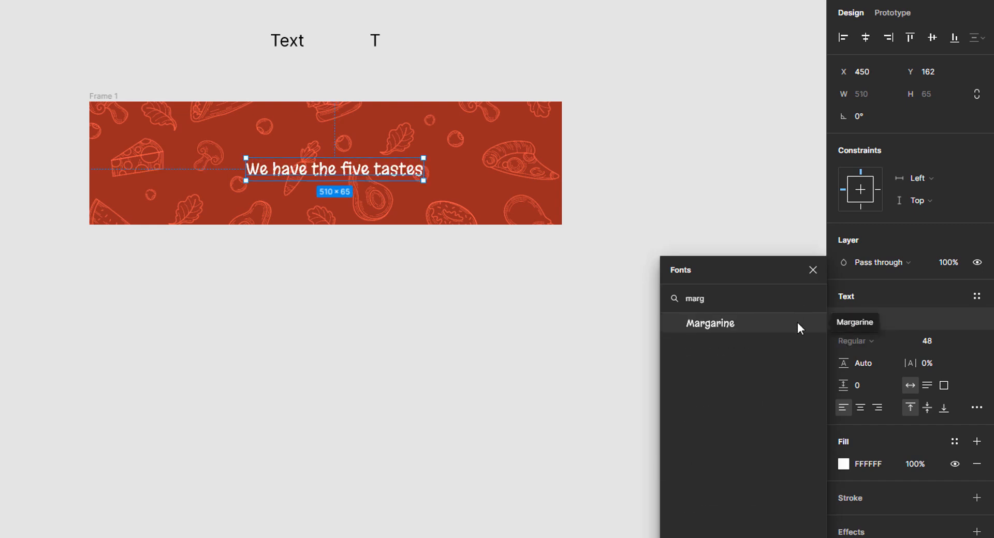
click(798, 324)
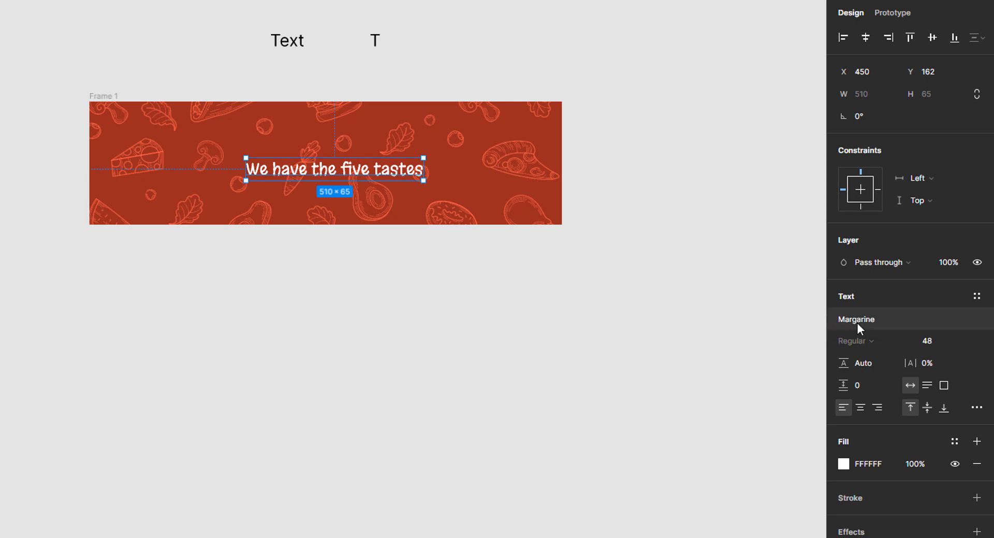
click(964, 341)
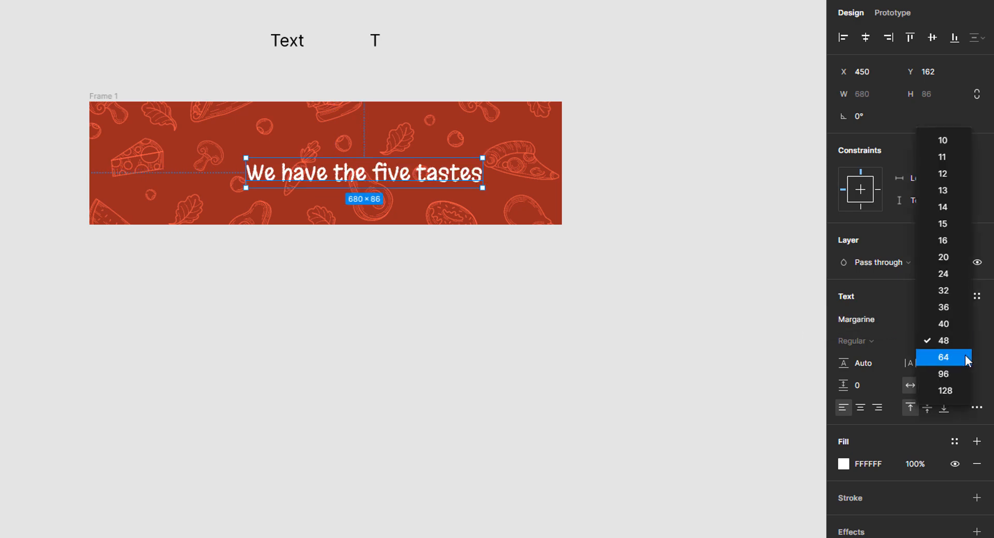
click(965, 355)
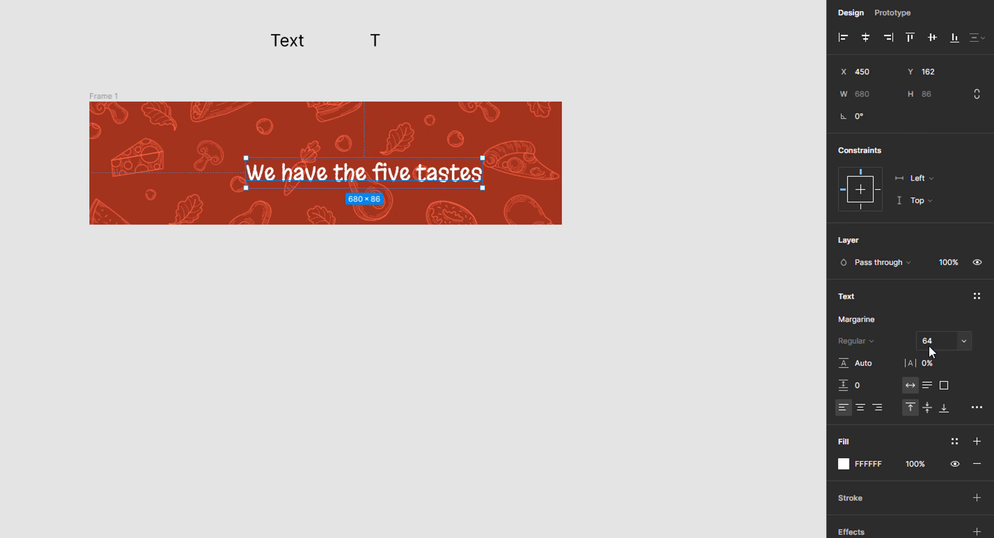
click(865, 406)
- Set the slogan's fill to F4F4F4 and centre it horizontally and vertically within the frame
click(891, 461)
text(f4f4f4)
key(Return)
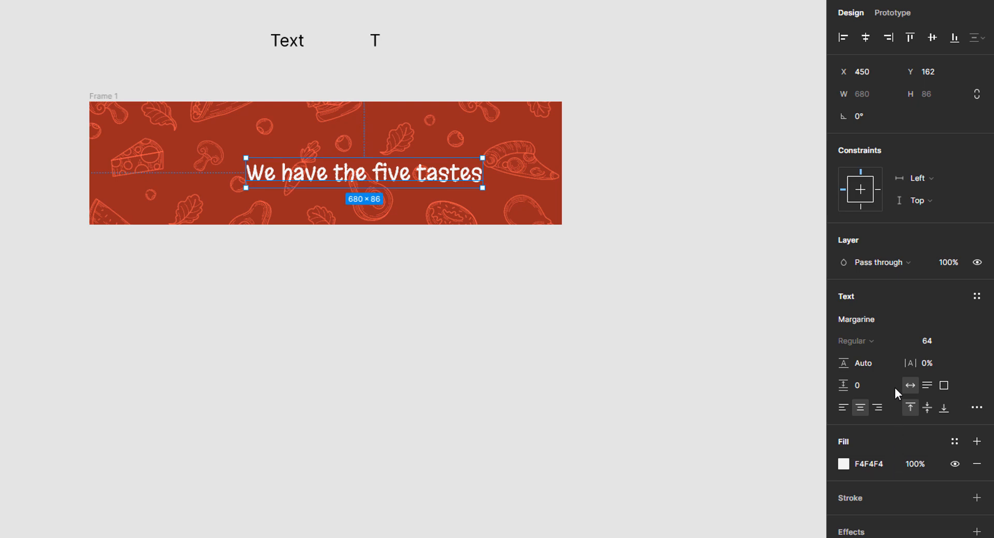
click(867, 45)
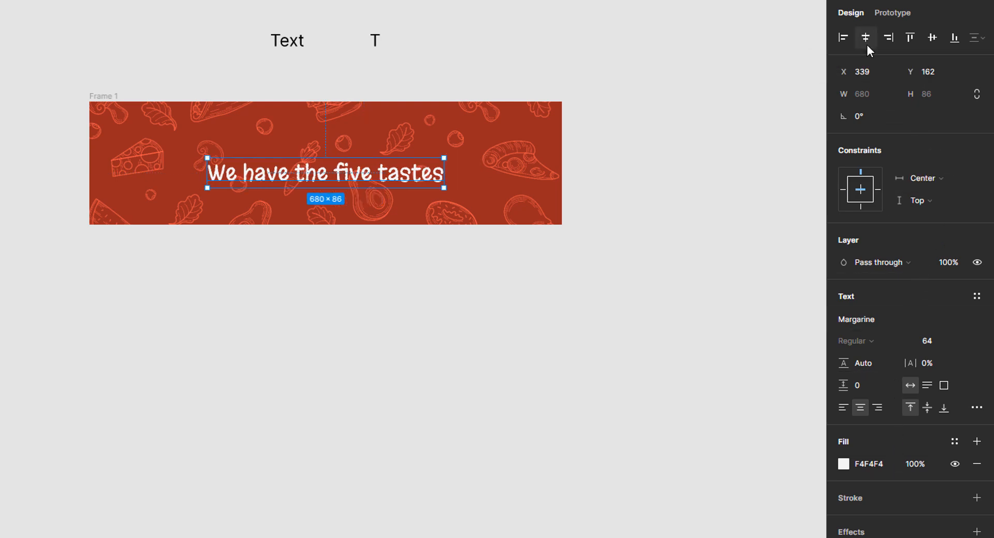
click(929, 45)
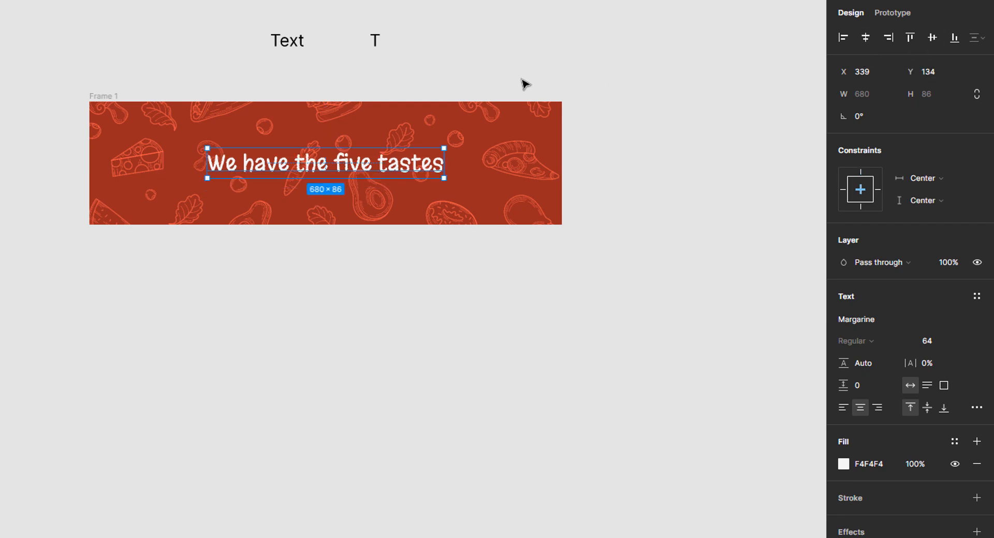
- Duplicate the finished red slogan frame directly below the original at X 0, Y 458
click(253, 90)
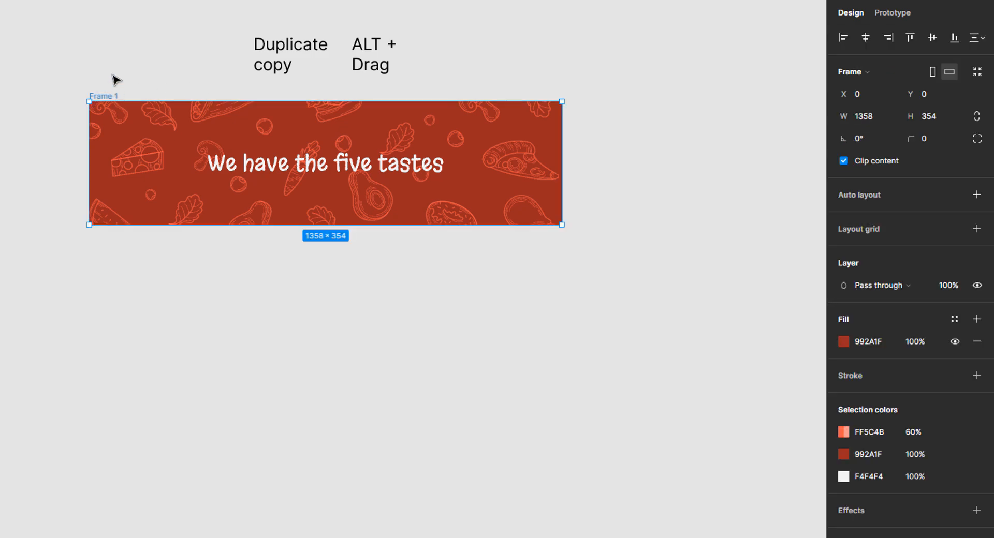
alt+drag(116, 115, 111, 259)
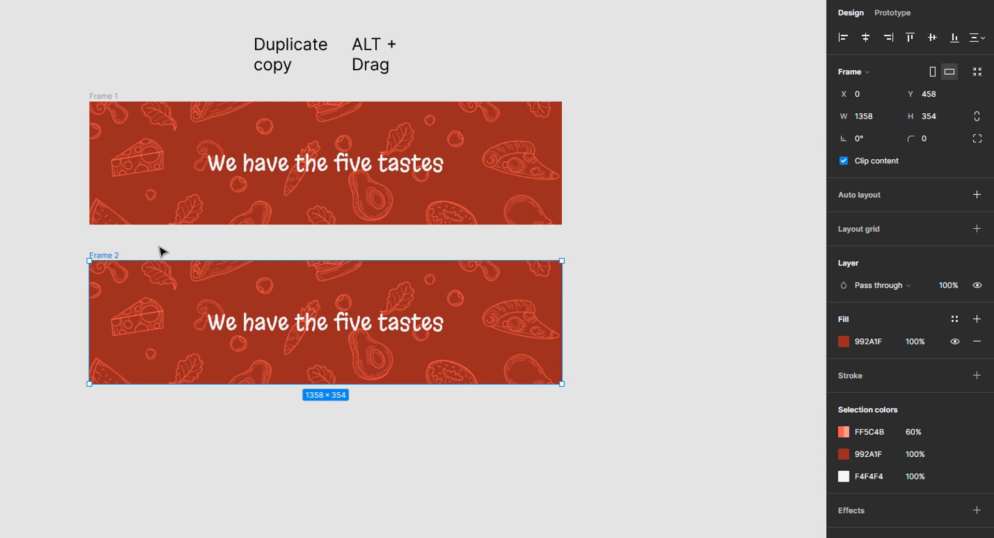
- Replace the duplicate's slogan with "Happiness between" and "burger and donut" on two lines, then shift it up to Y 110 and centre it horizontally
click(221, 327)
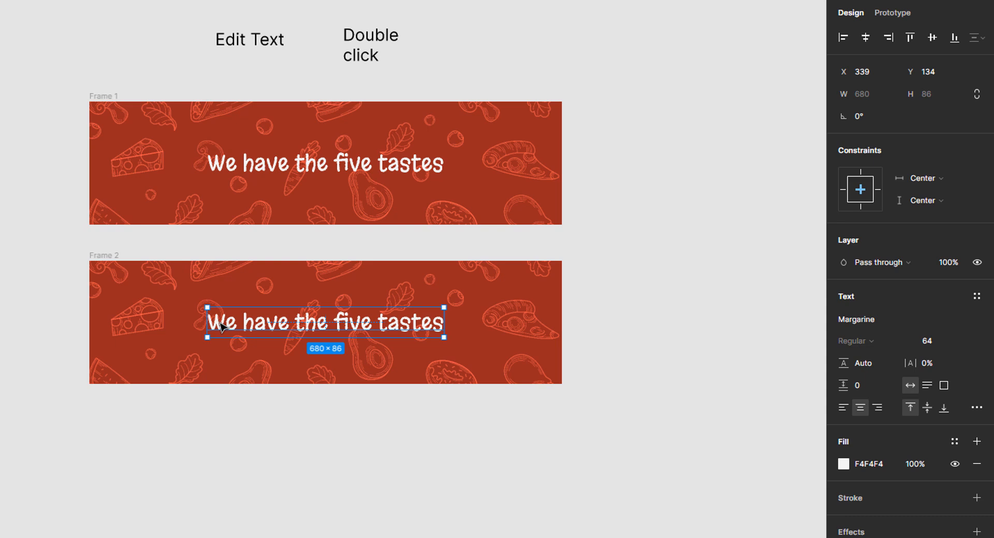
double_click(221, 328)
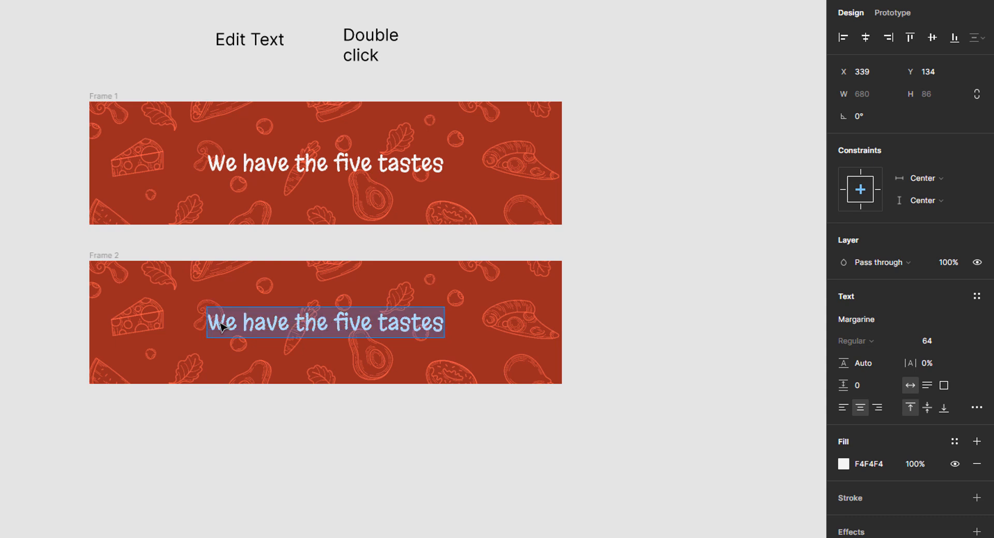
text(Happiness between)
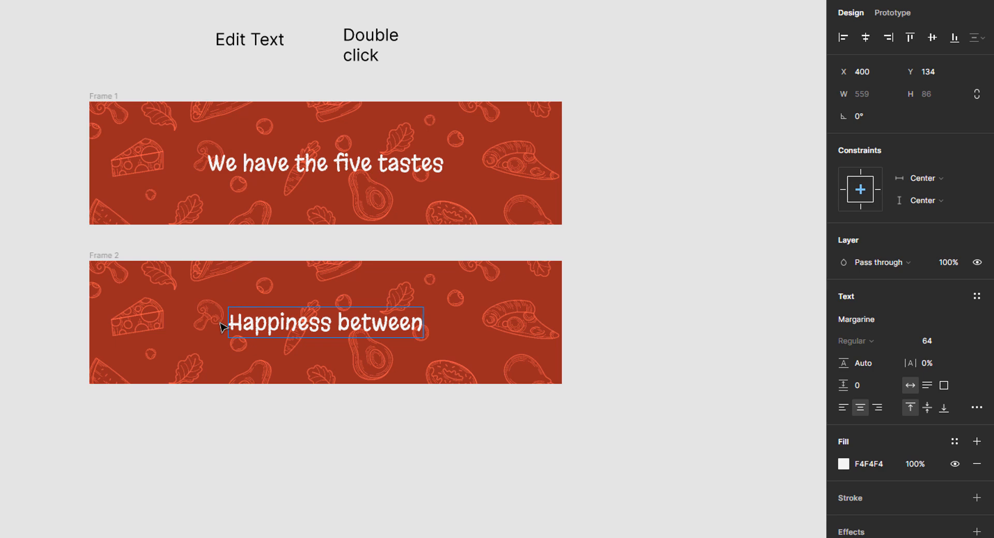
key(Return)
text(burger)
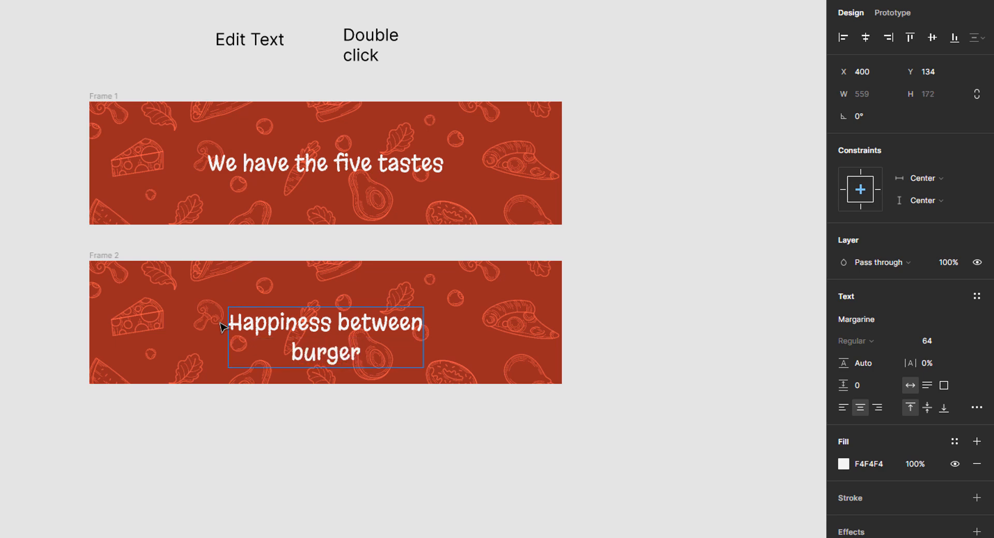
text( and donut)
key(Escape)
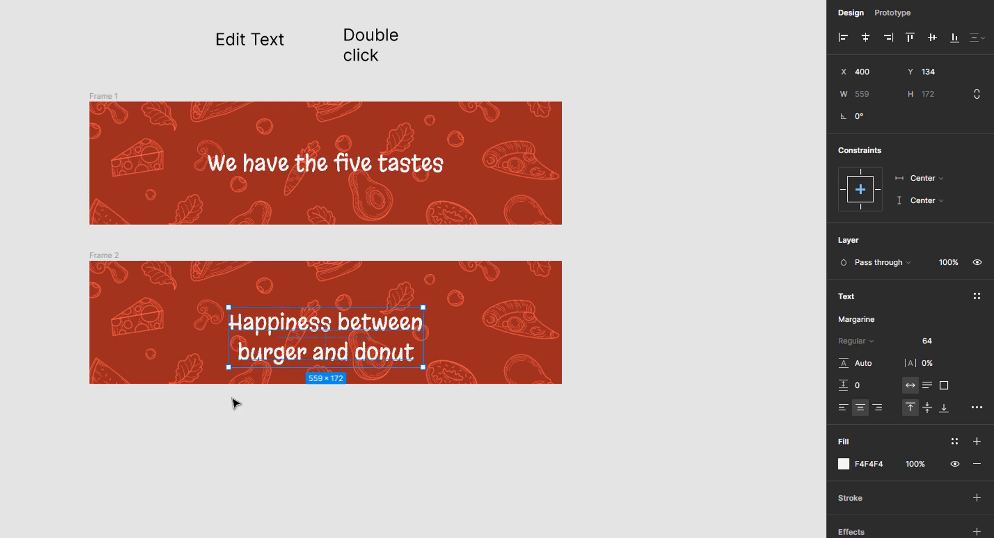
drag(321, 360, 321, 351)
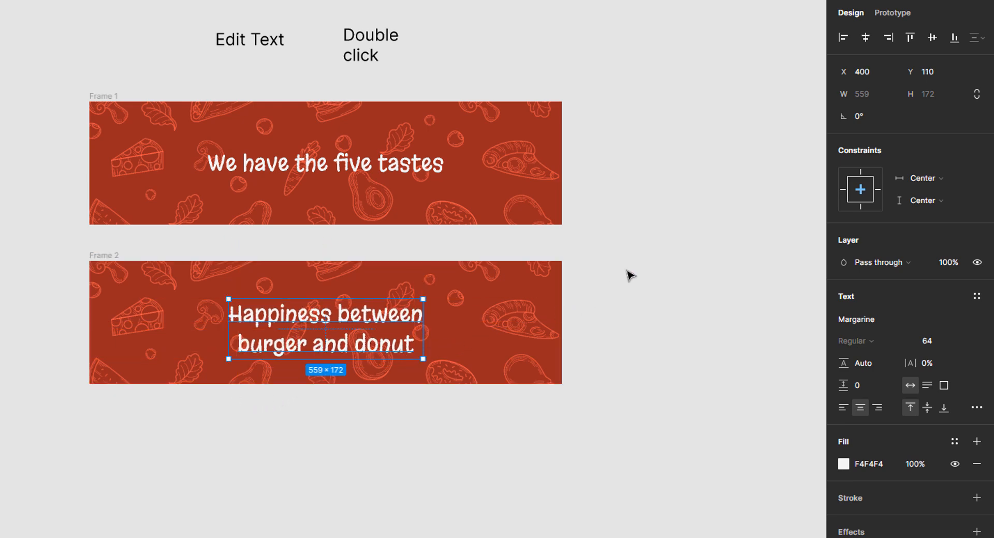
click(866, 41)
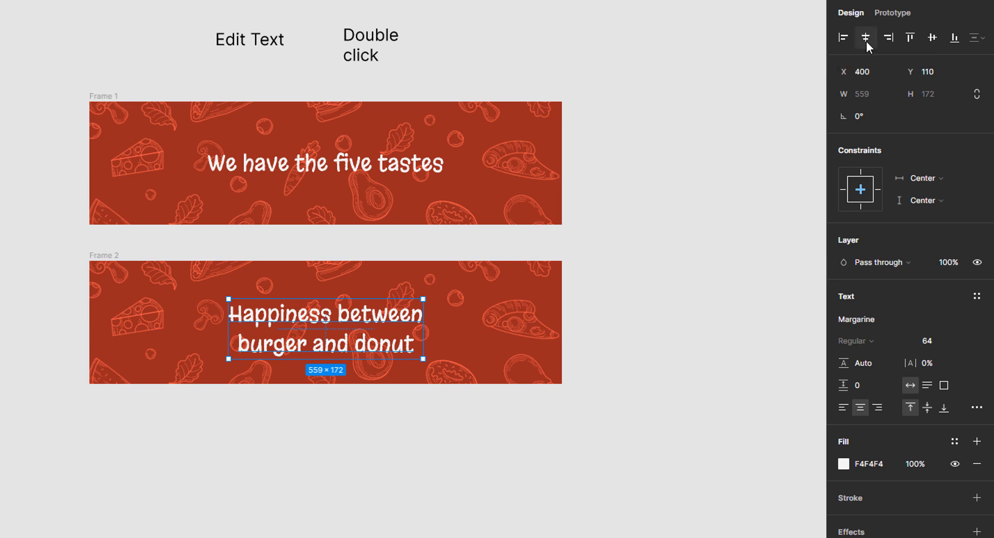
- Centre the two-line slogan vertically within the lower red frame
click(931, 42)
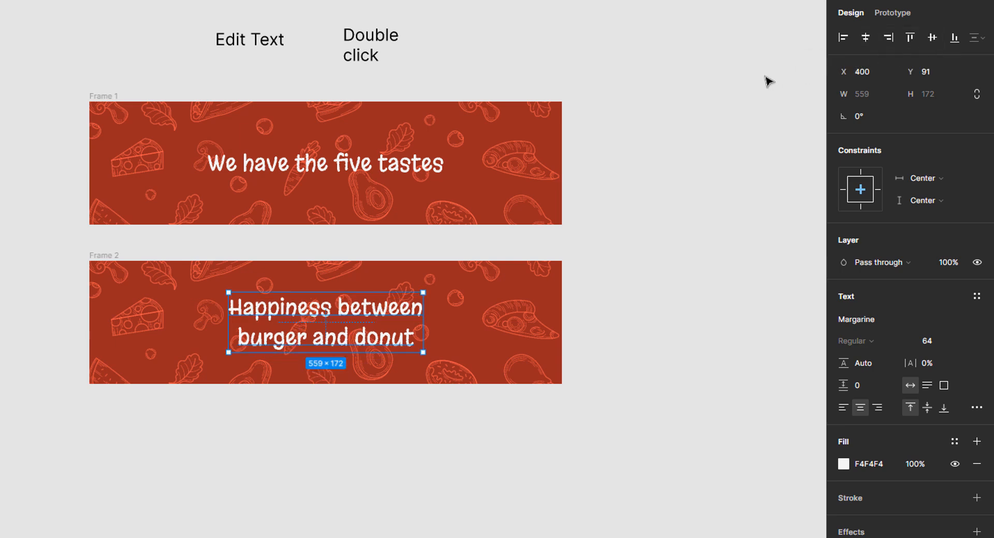
click(159, 84)
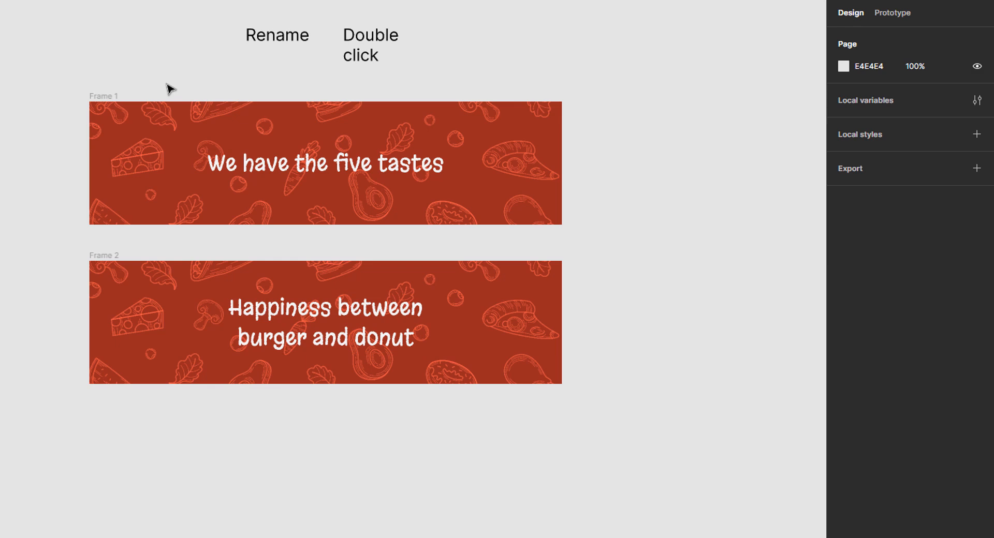
- Rename the upper slogan frame as Left Bottom and the lower one as Right Bottom
click(111, 97)
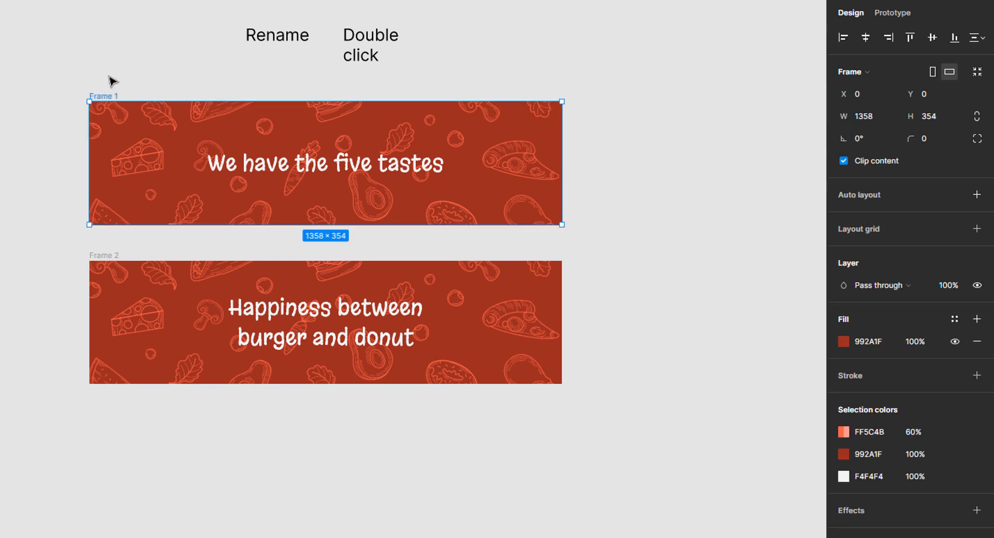
double_click(111, 97)
text(Left B)
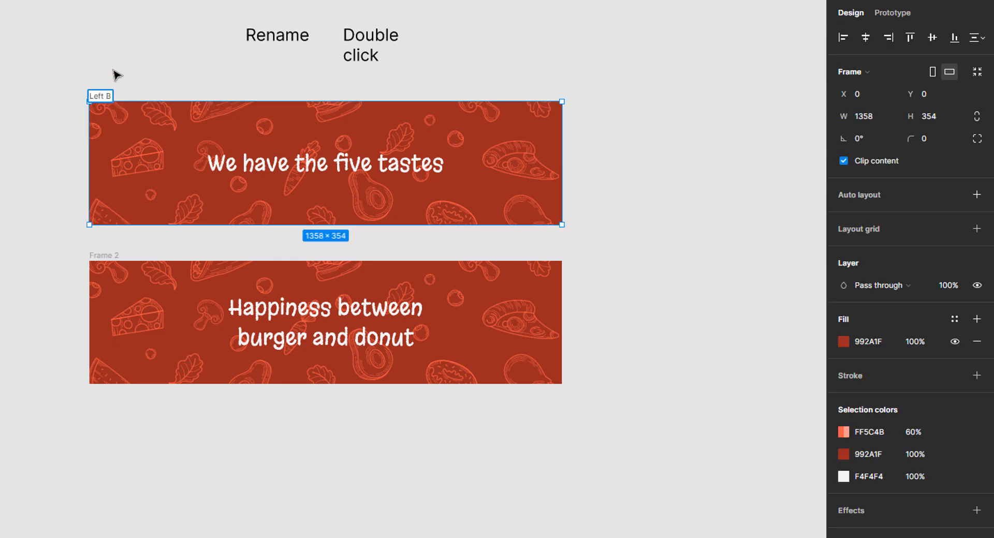
text(ottom)
key(Return)
click(101, 256)
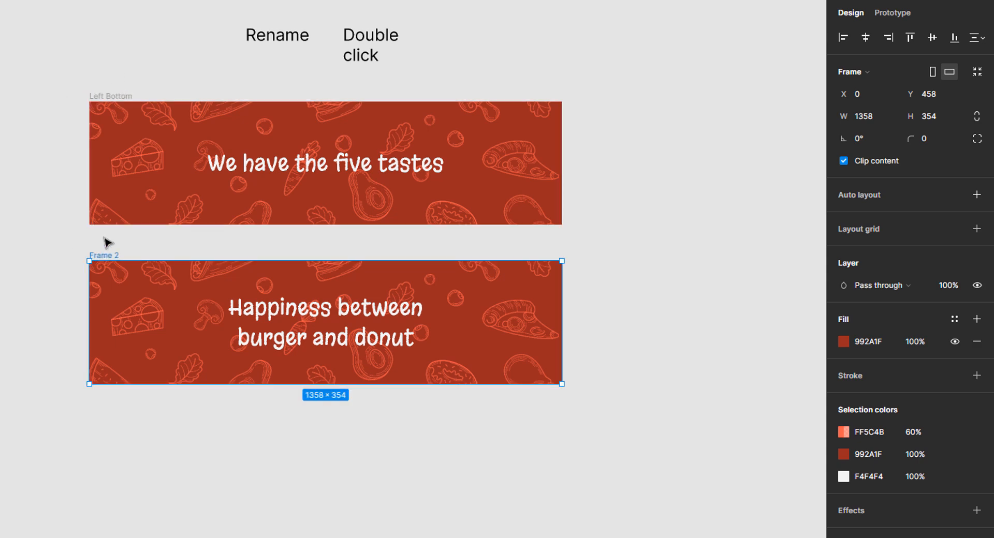
double_click(102, 255)
text(Right Bottom)
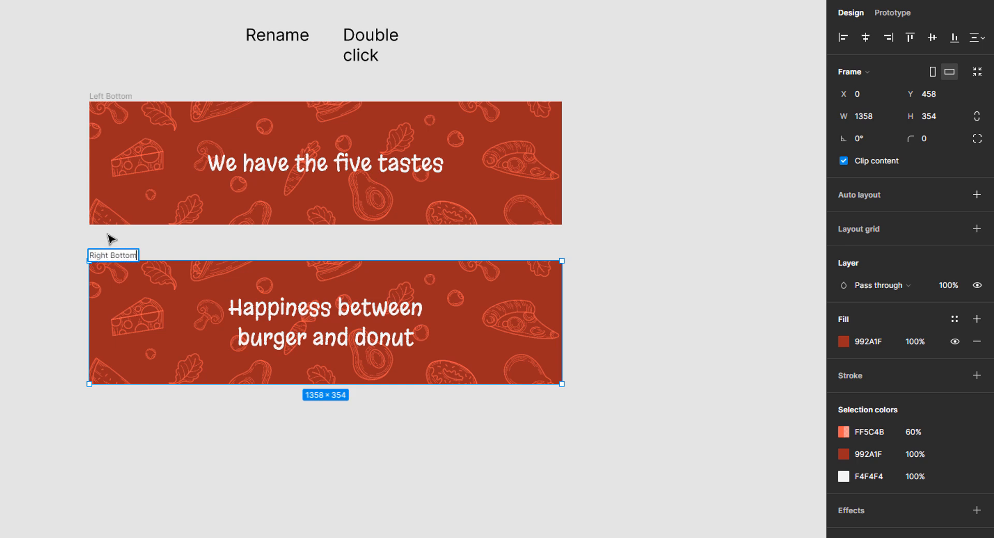
key(Return)
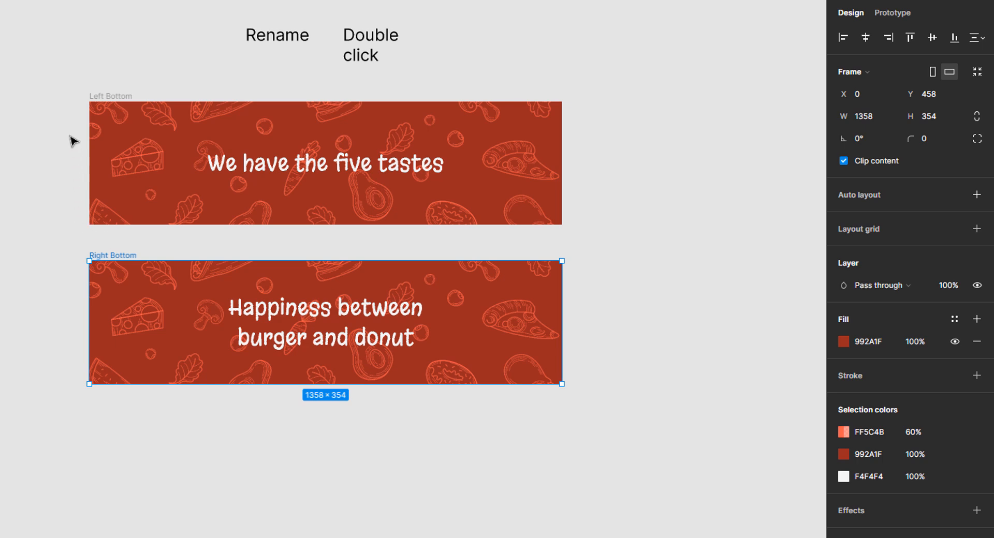
click(106, 75)
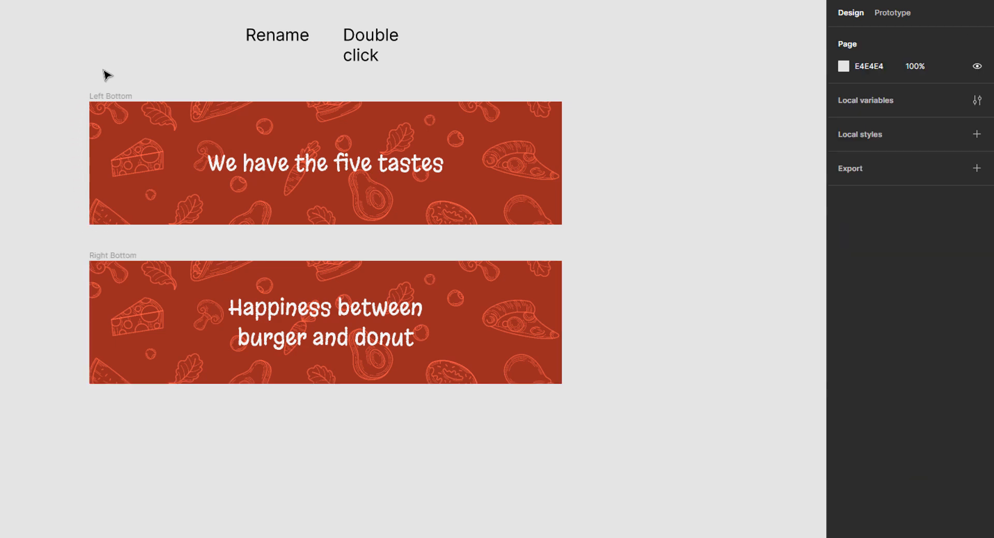
- Export the Left Bottom frame as a PNG at 2x scale
click(104, 96)
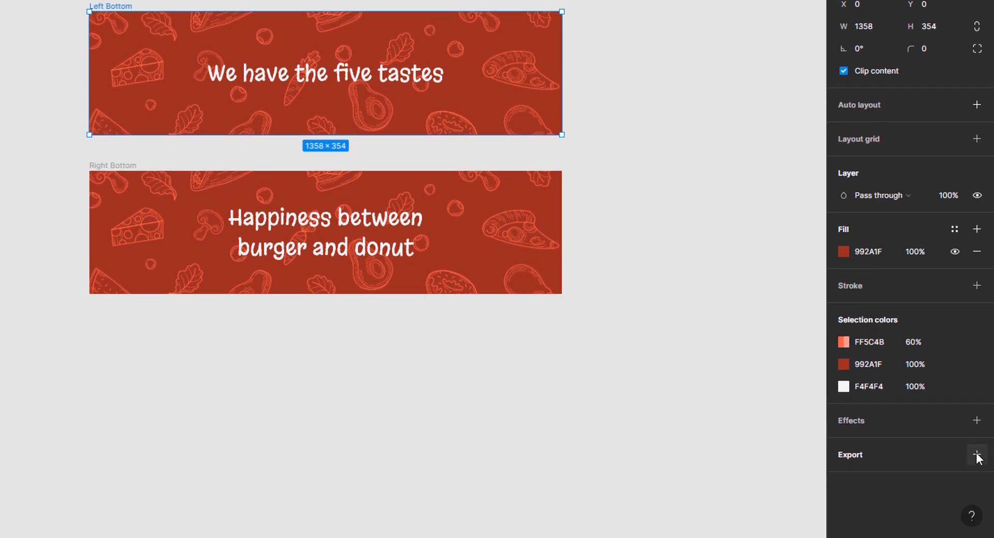
click(976, 455)
scroll(976, 455, down, 2)
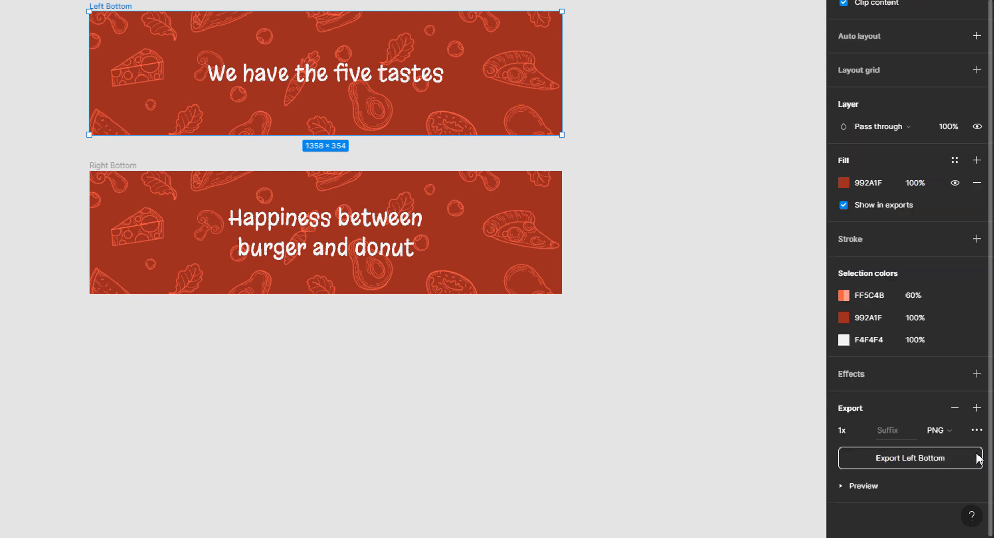
click(863, 430)
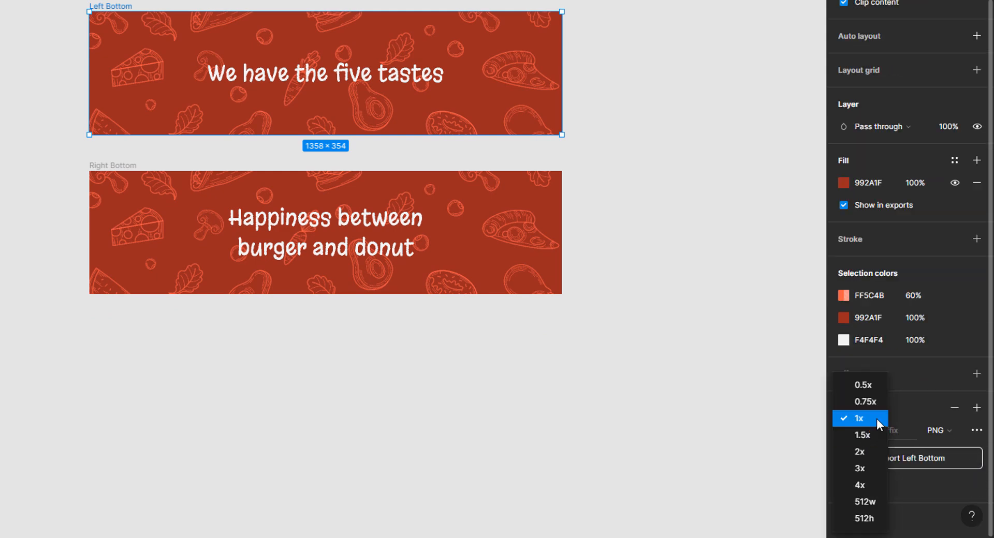
click(874, 451)
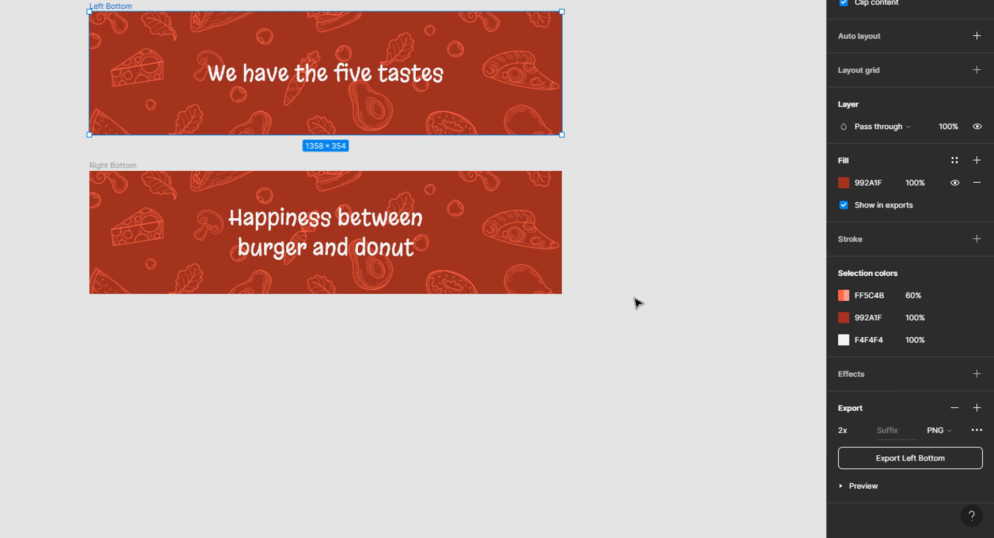
key(Escape)
- Export the Right Bottom frame as a PNG at 2x scale and check the recent downloads
click(536, 251)
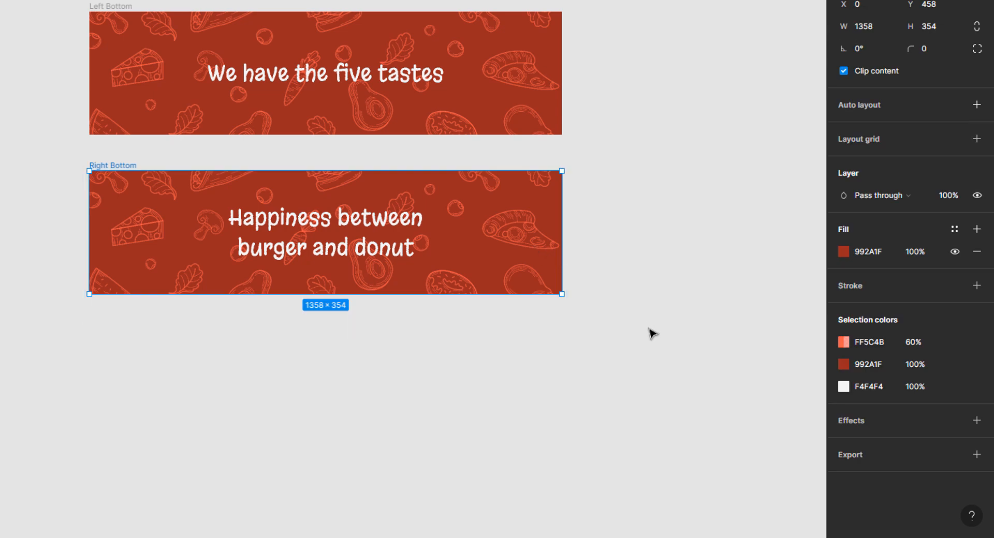
click(974, 455)
scroll(970, 455, down, 2)
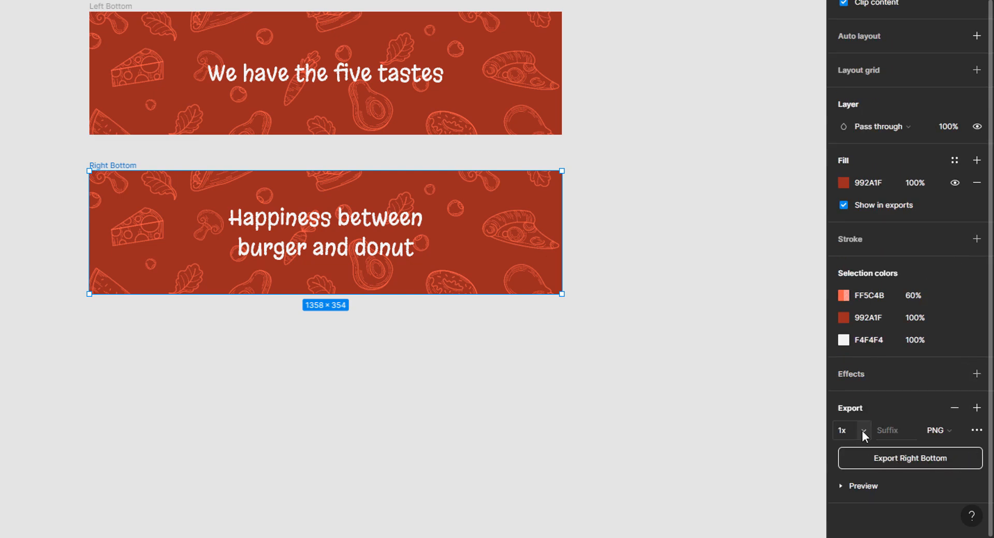
click(862, 431)
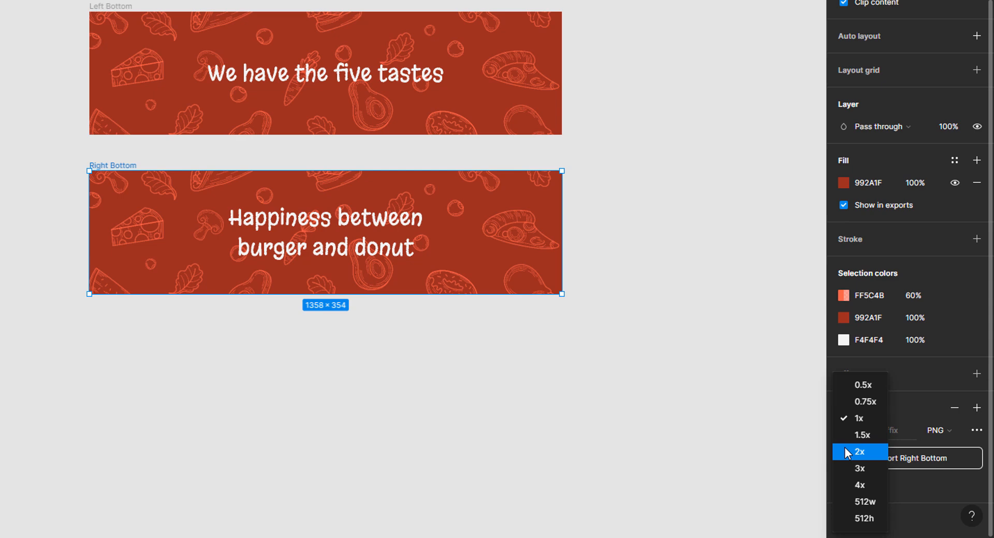
click(846, 453)
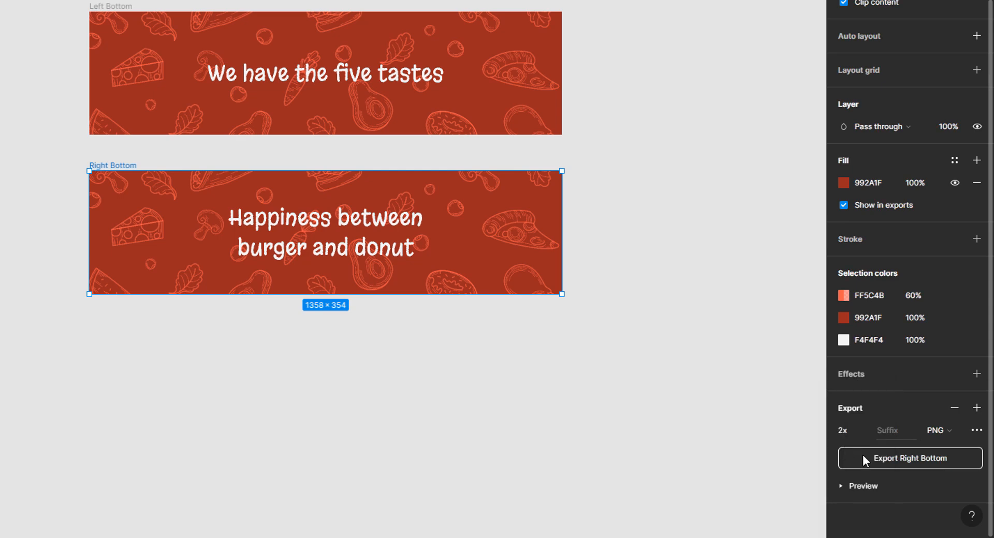
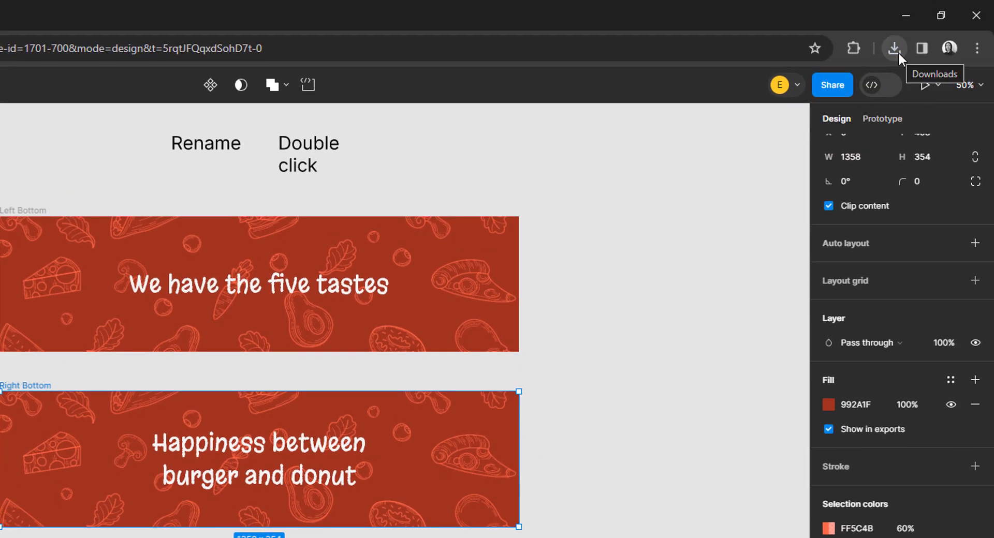
click(895, 48)
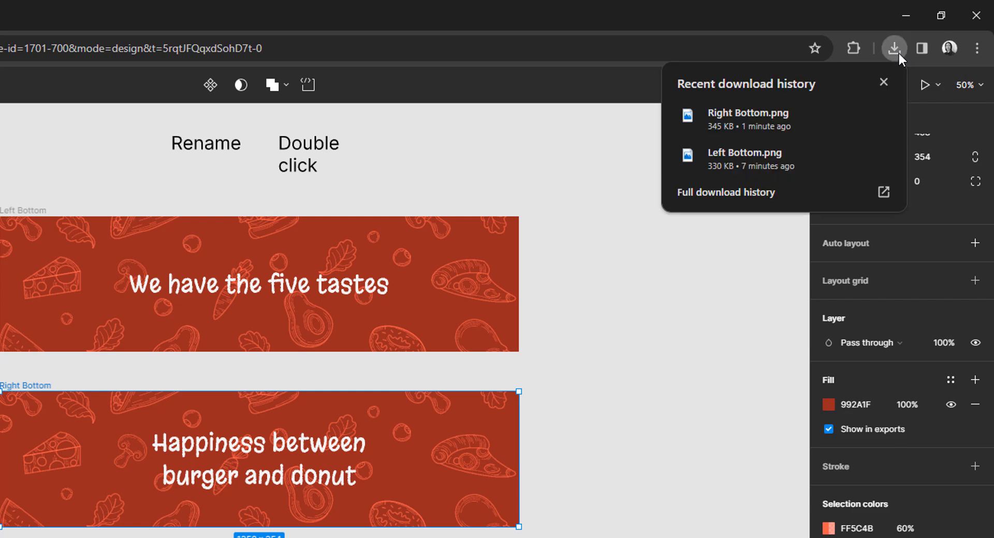
click(899, 53)
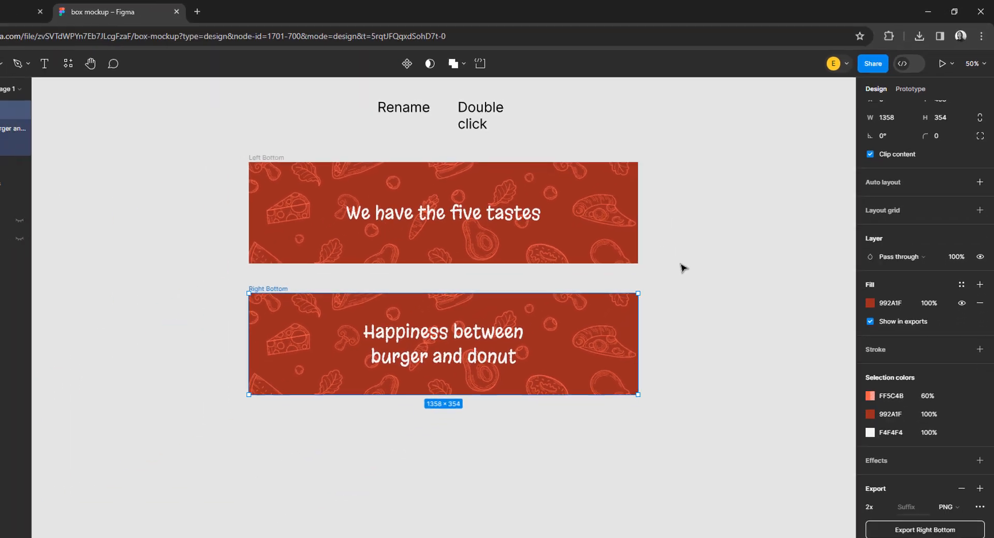
- Switch to Photopea and place Left Bottom.png in the Top113.psd smart object
click(579, 373)
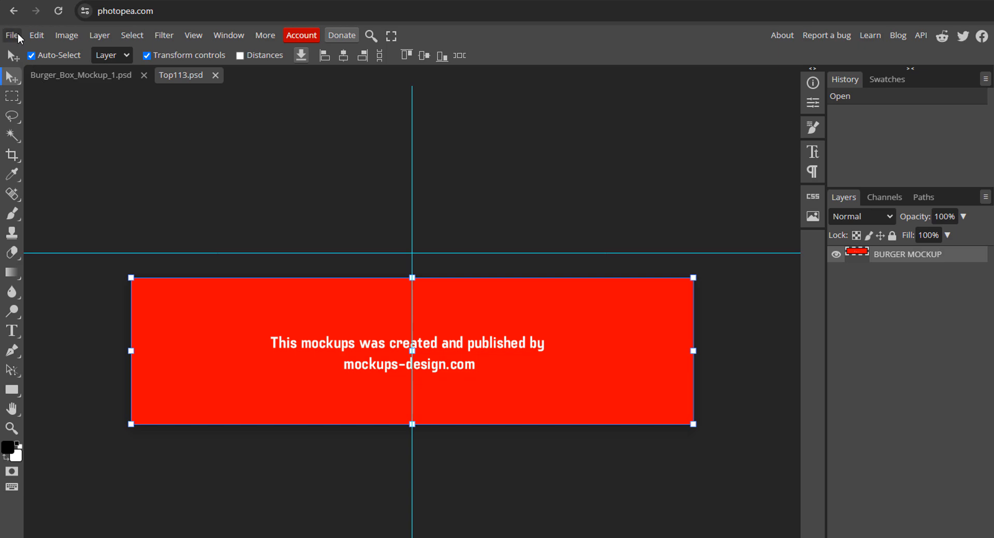
click(18, 37)
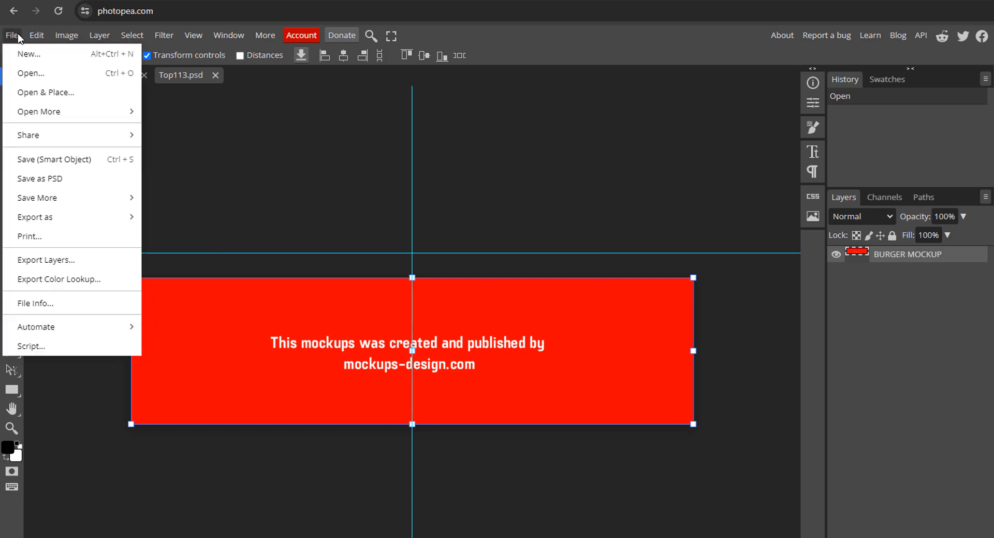
click(89, 92)
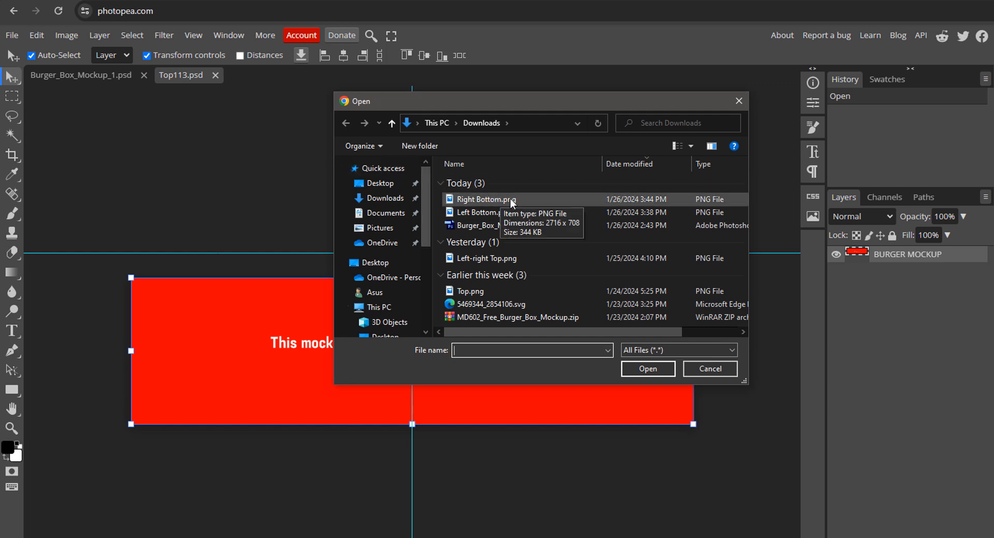
click(537, 211)
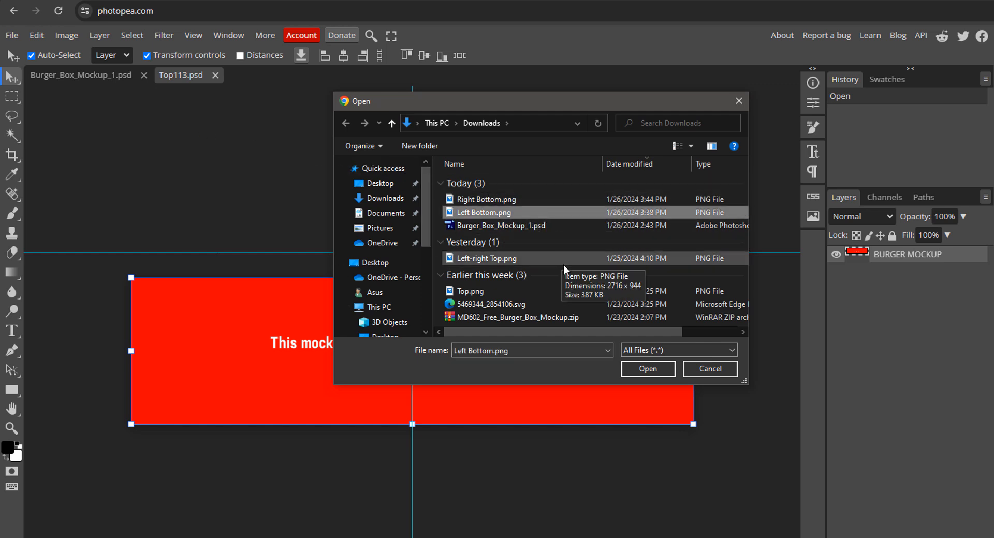
click(630, 369)
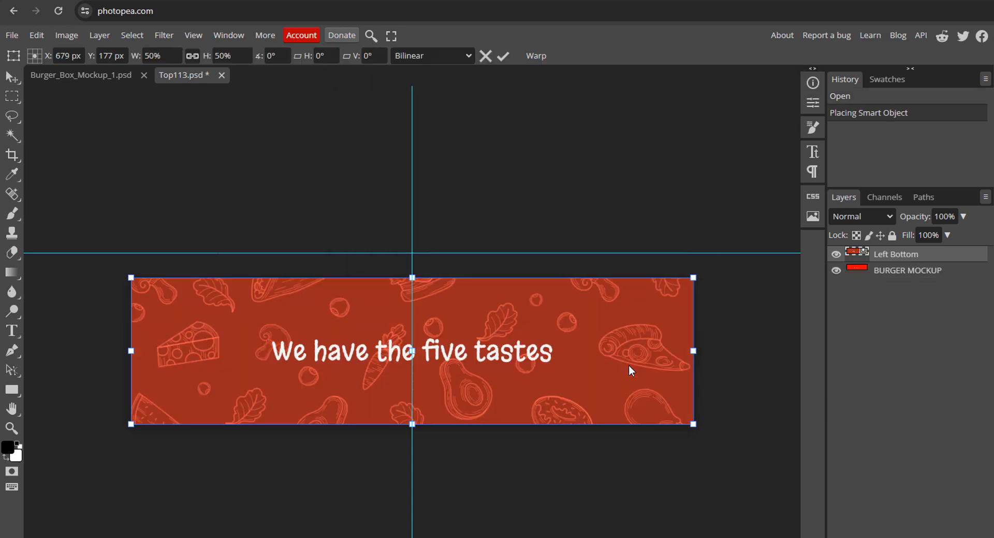
- Delete the original BURGER MOCKUP layer from Top113.psd and save the smart object
click(895, 273)
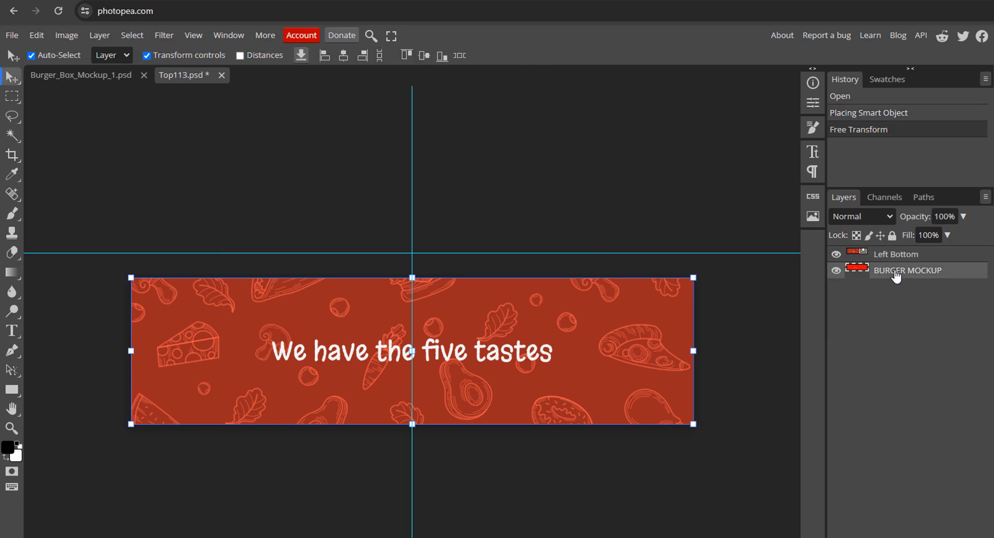
key(Delete)
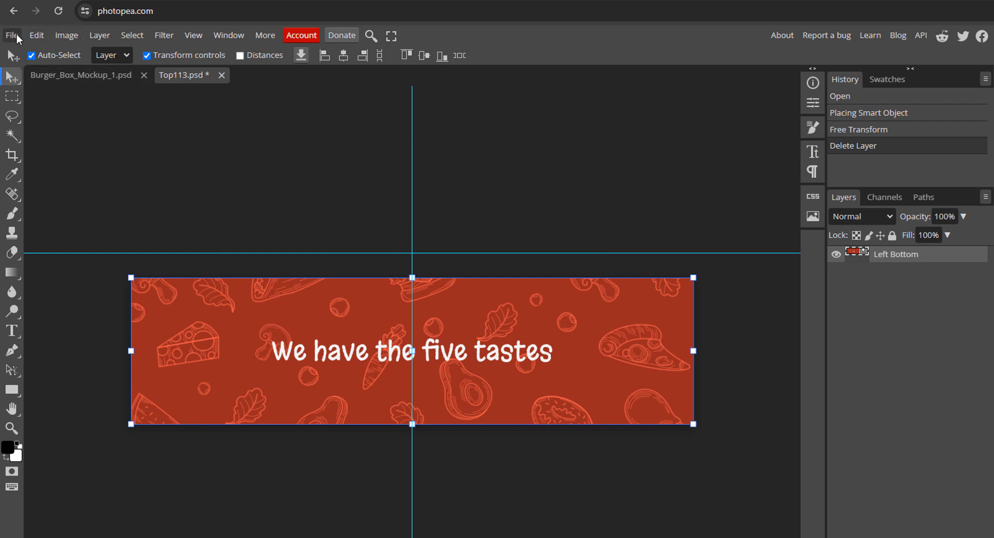
click(17, 33)
mouse_move(90, 110)
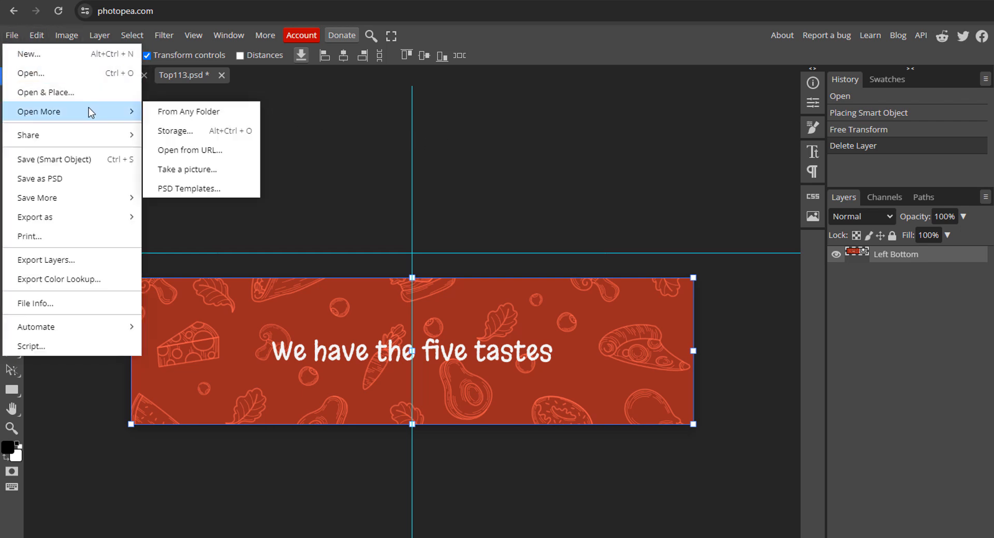
click(98, 159)
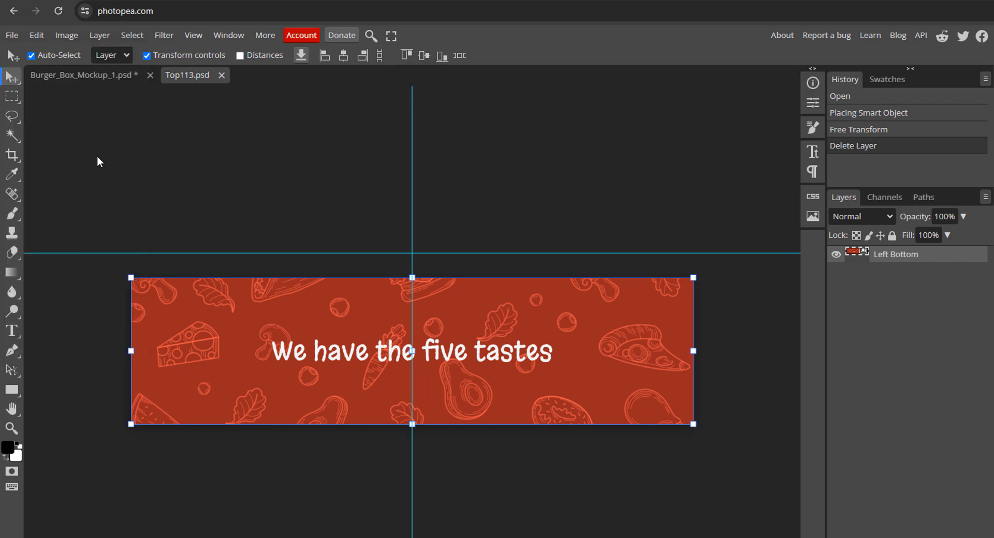
- Return to Burger_Box_Mockup_1.psd and open the Bottom side smart object for editing
click(97, 74)
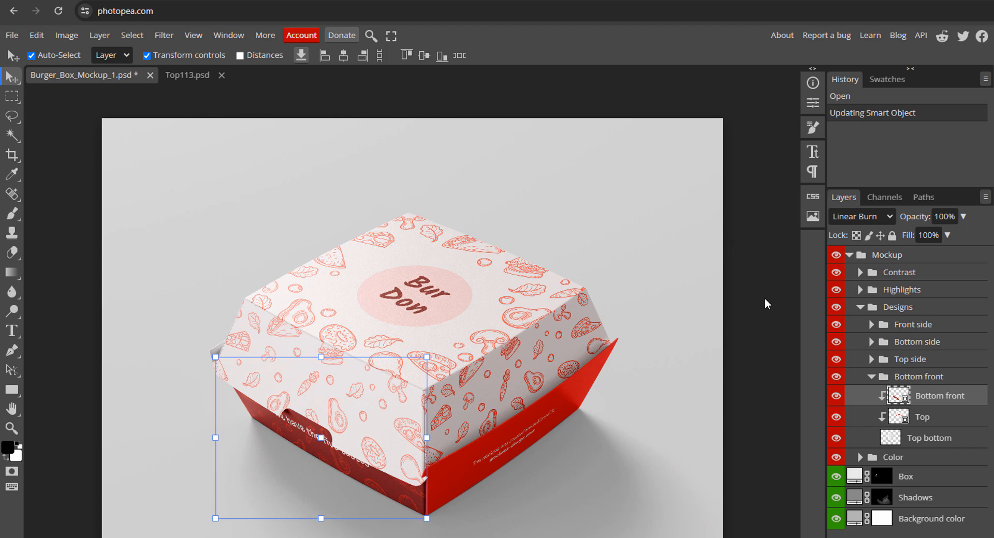
click(872, 342)
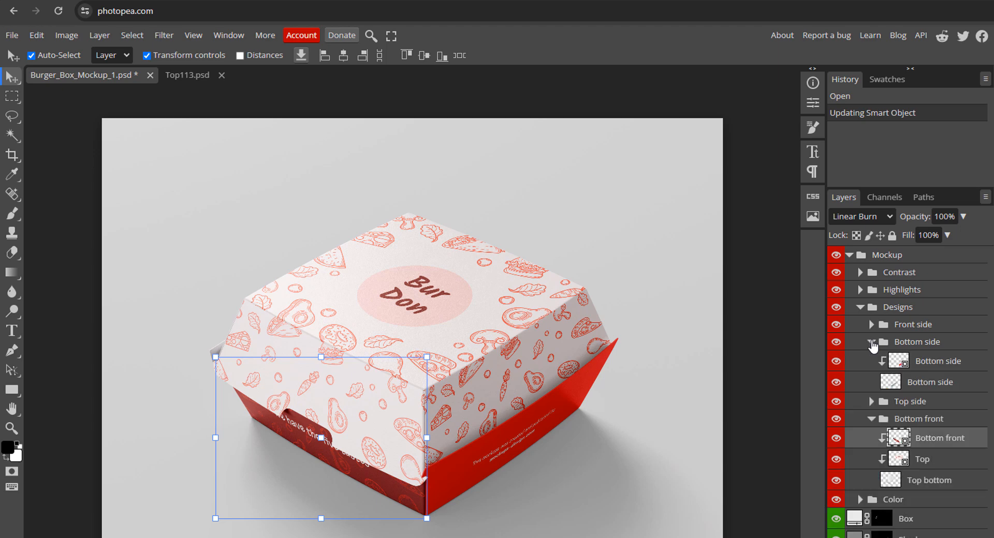
double_click(899, 363)
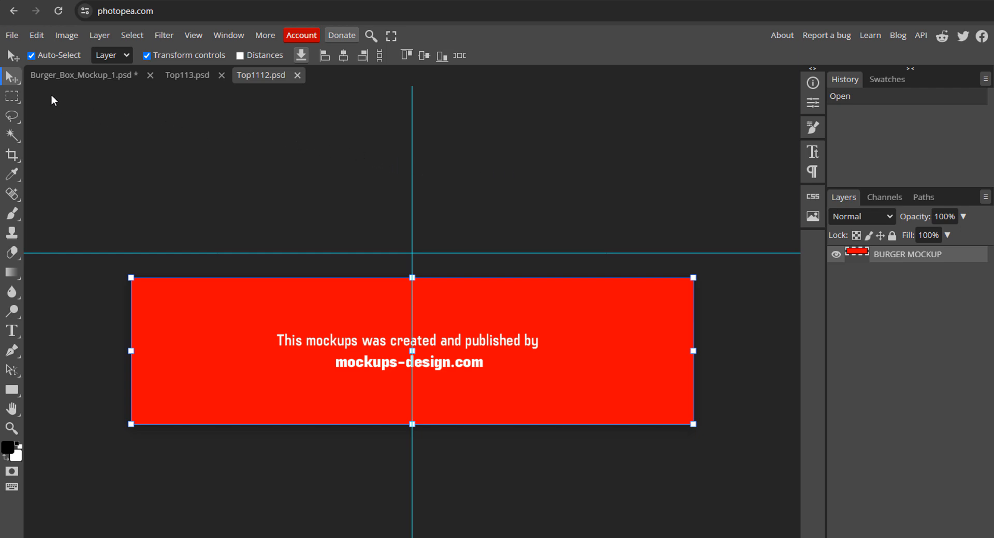
- Place Right Bottom.png over the red artwork in Top1112.psd
click(19, 35)
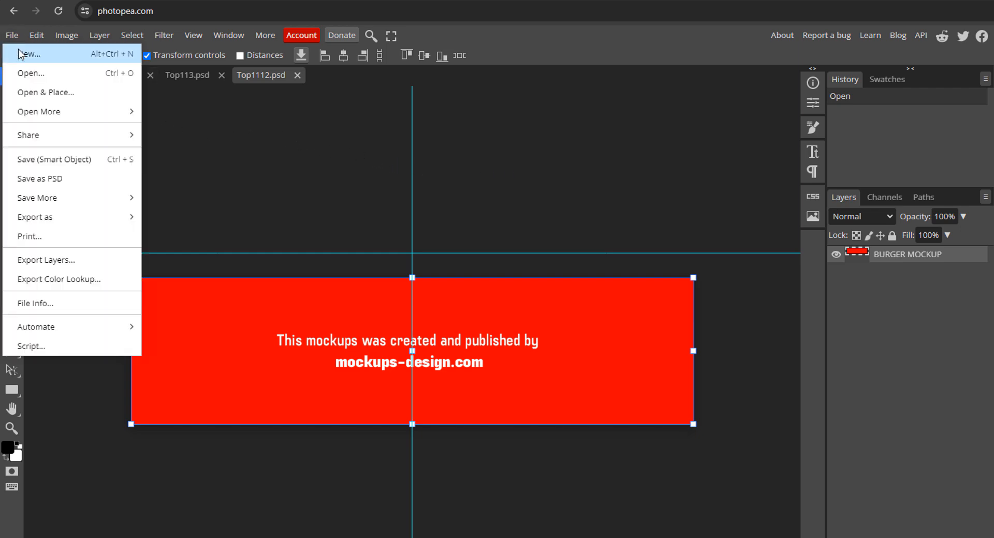
click(92, 91)
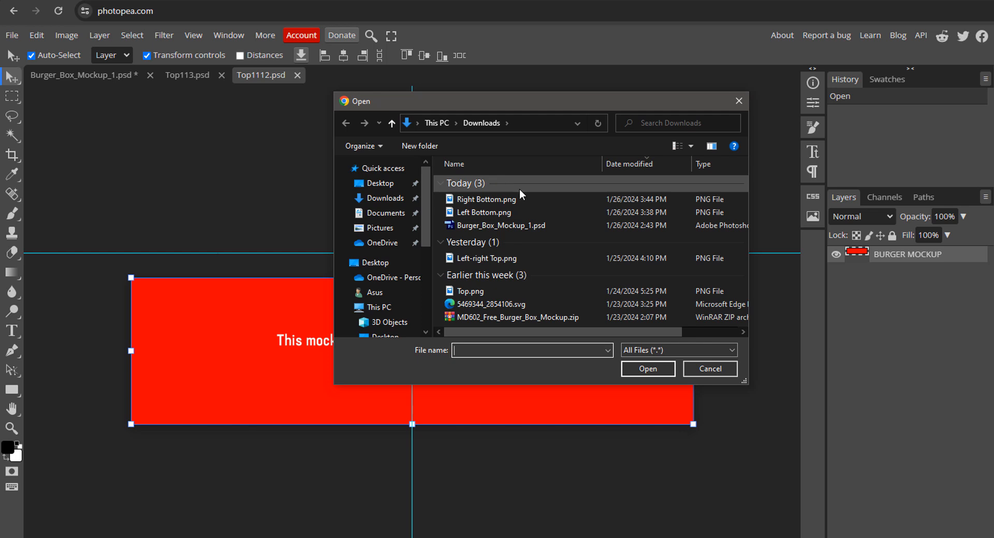
click(549, 200)
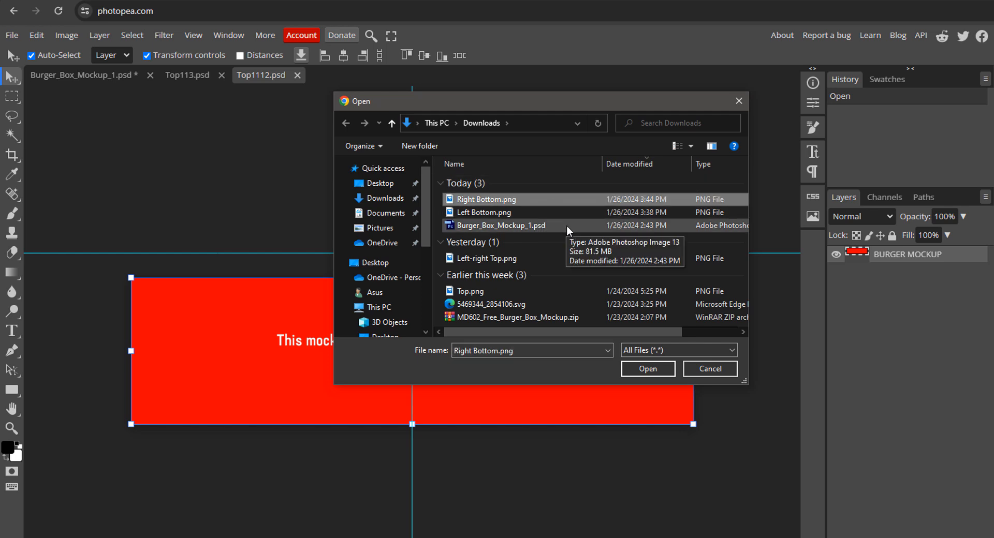
click(632, 369)
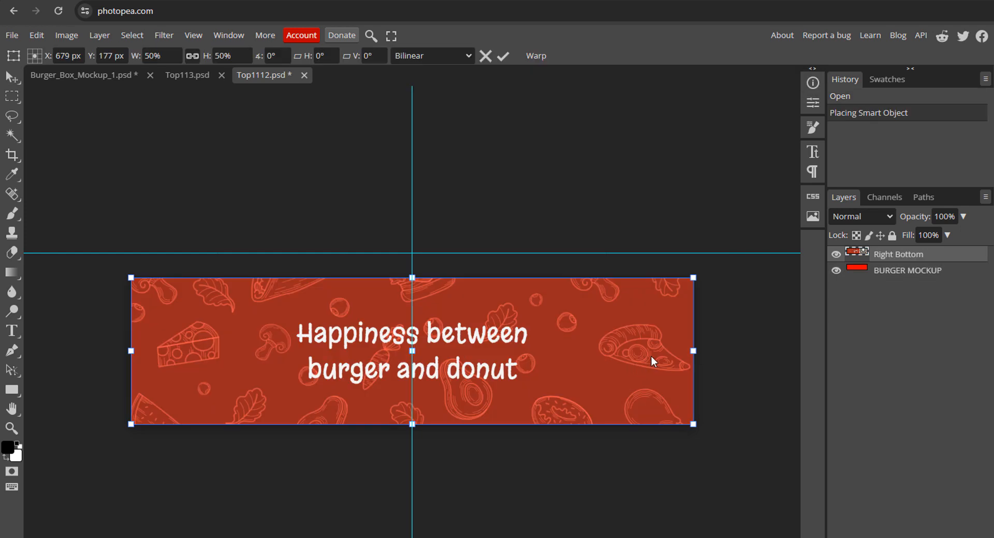
- Delete the original BURGER MOCKUP layer from Top1112.psd and save the smart object
click(945, 271)
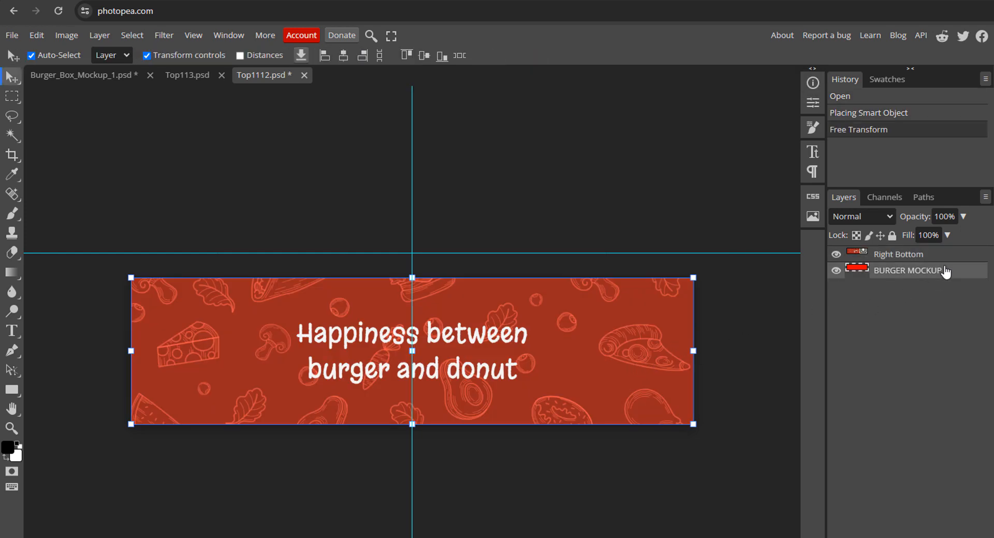
key(Delete)
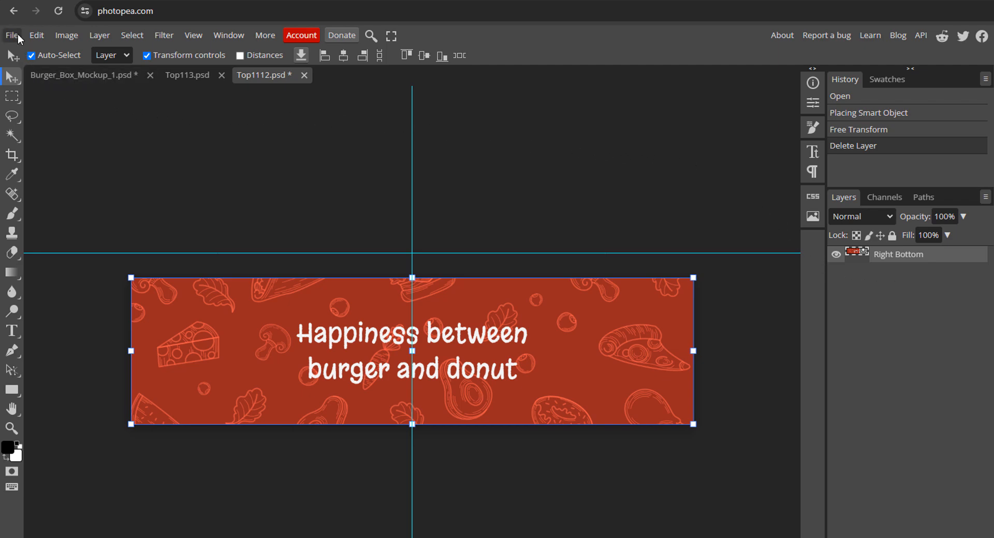
click(17, 34)
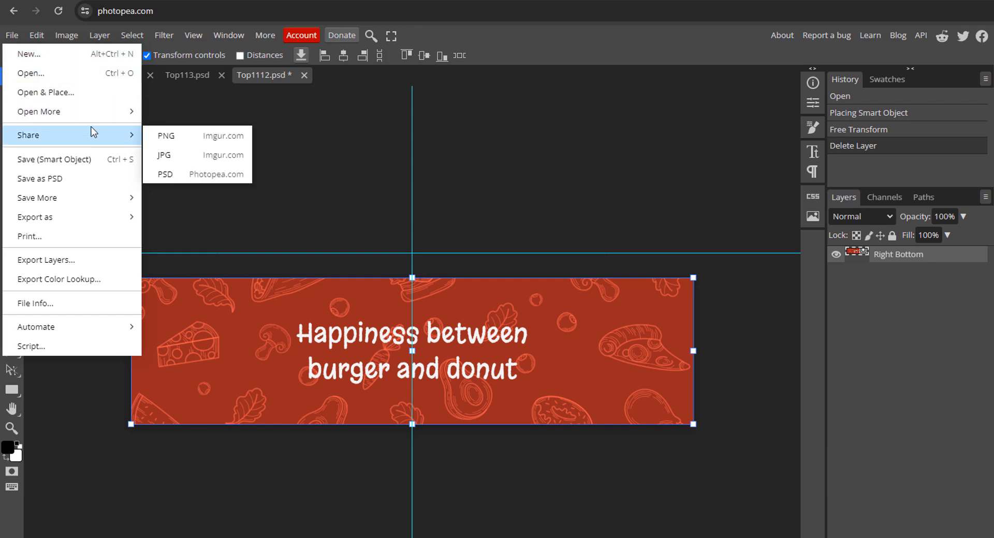
click(95, 158)
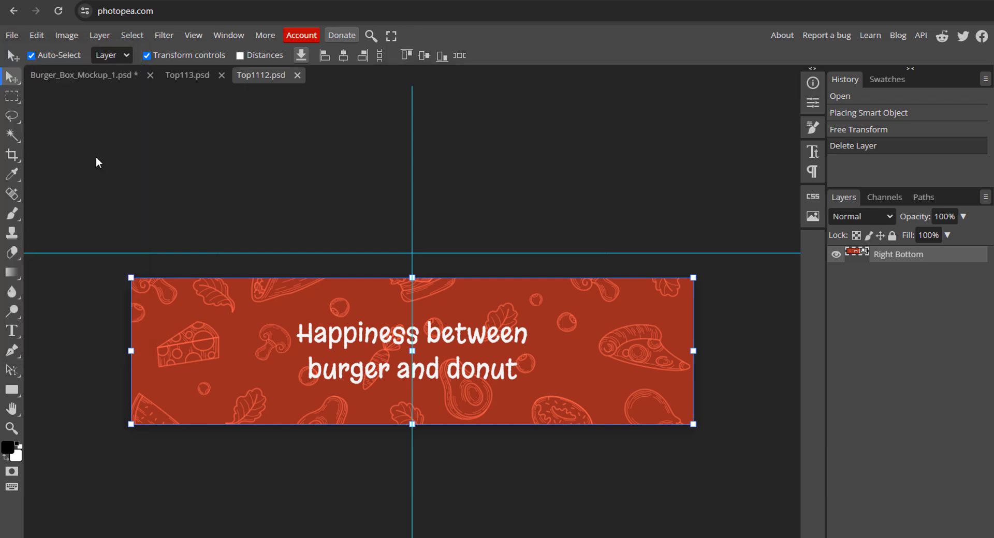
- Return to Burger_Box_Mockup_1.psd, export the finished box mockup as a JPG at 100% quality and check the downloaded file
click(116, 73)
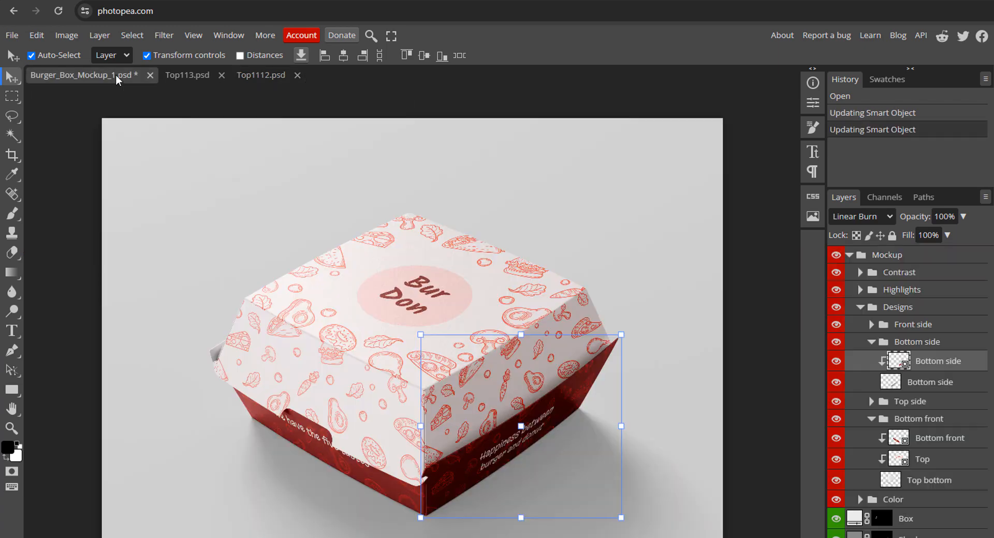
click(97, 103)
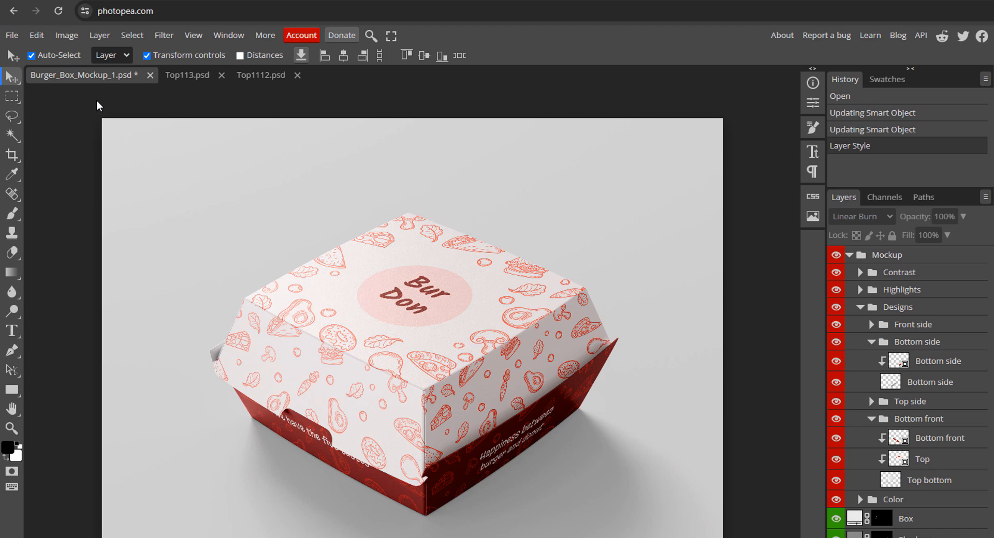
click(13, 35)
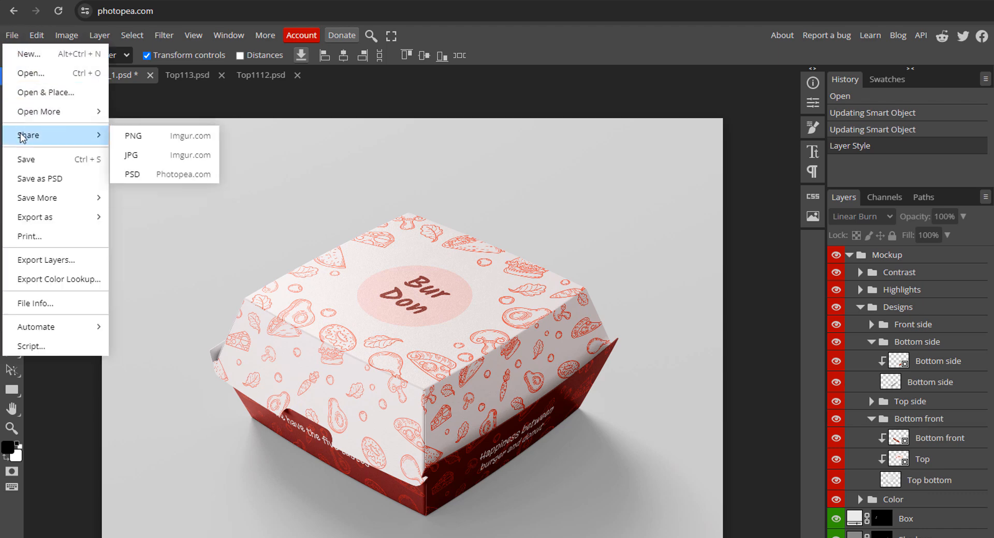
mouse_move(15, 219)
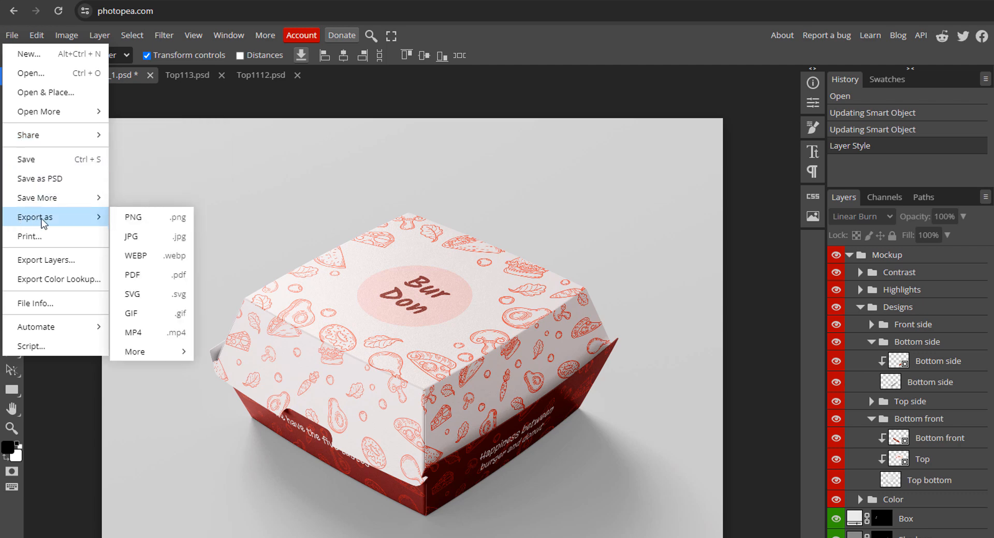
click(117, 236)
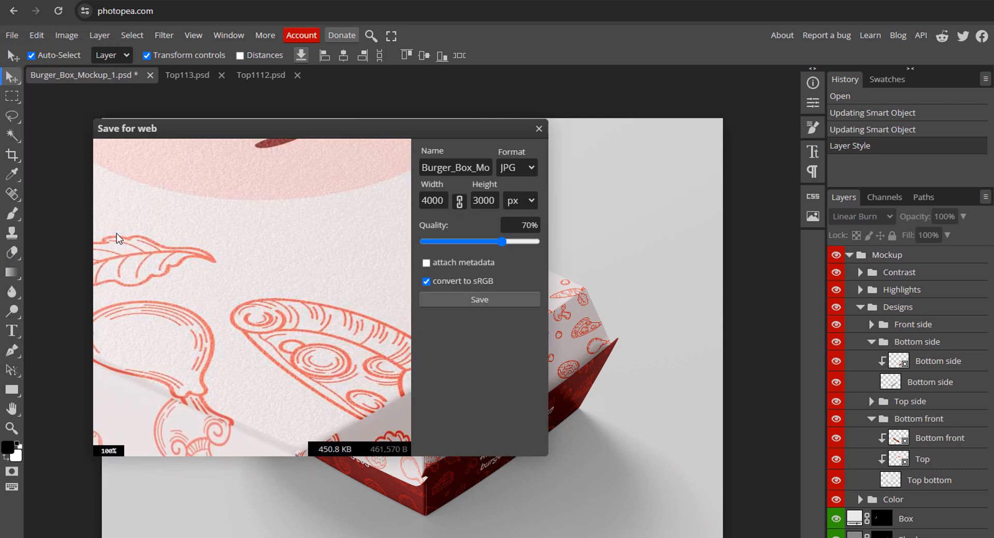
drag(502, 243, 537, 244)
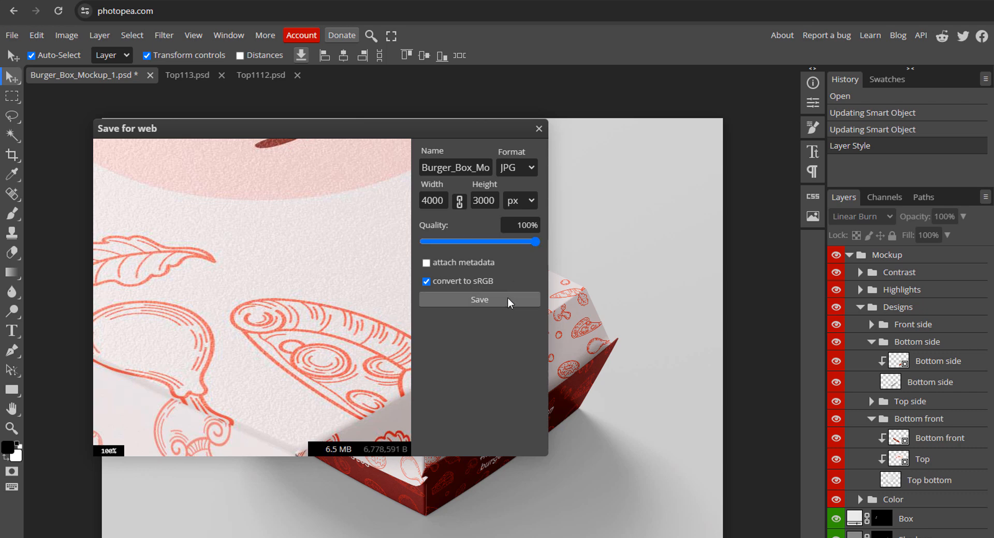
click(509, 303)
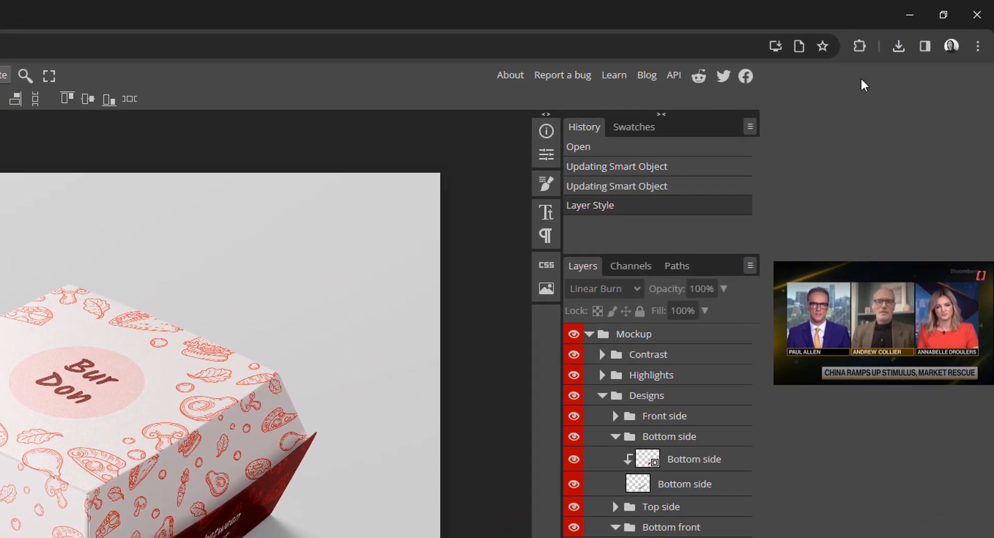
click(898, 46)
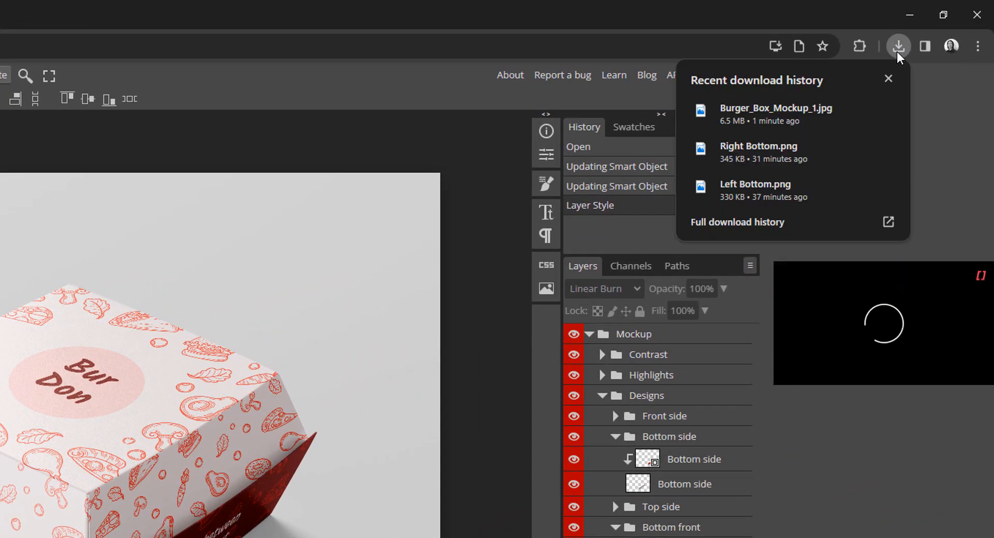
click(898, 47)
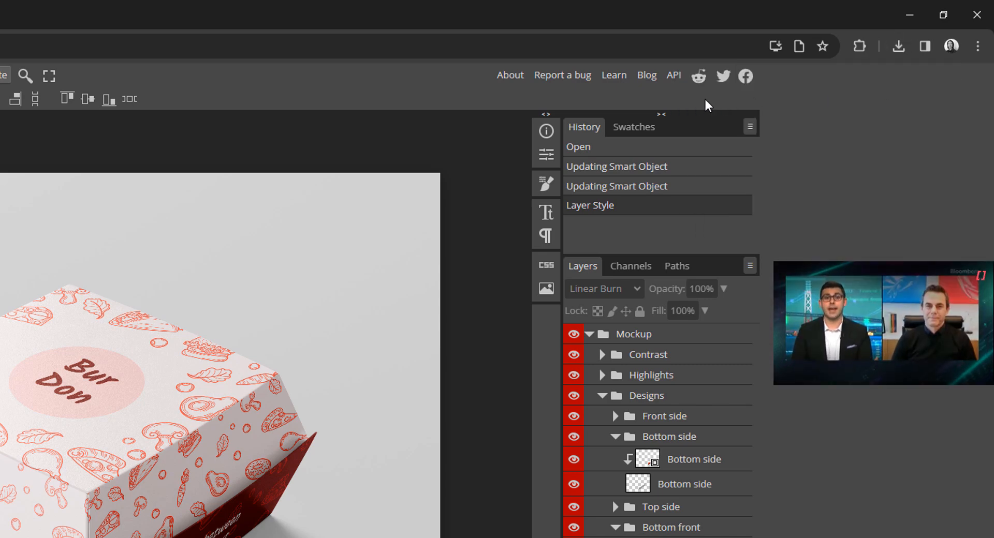